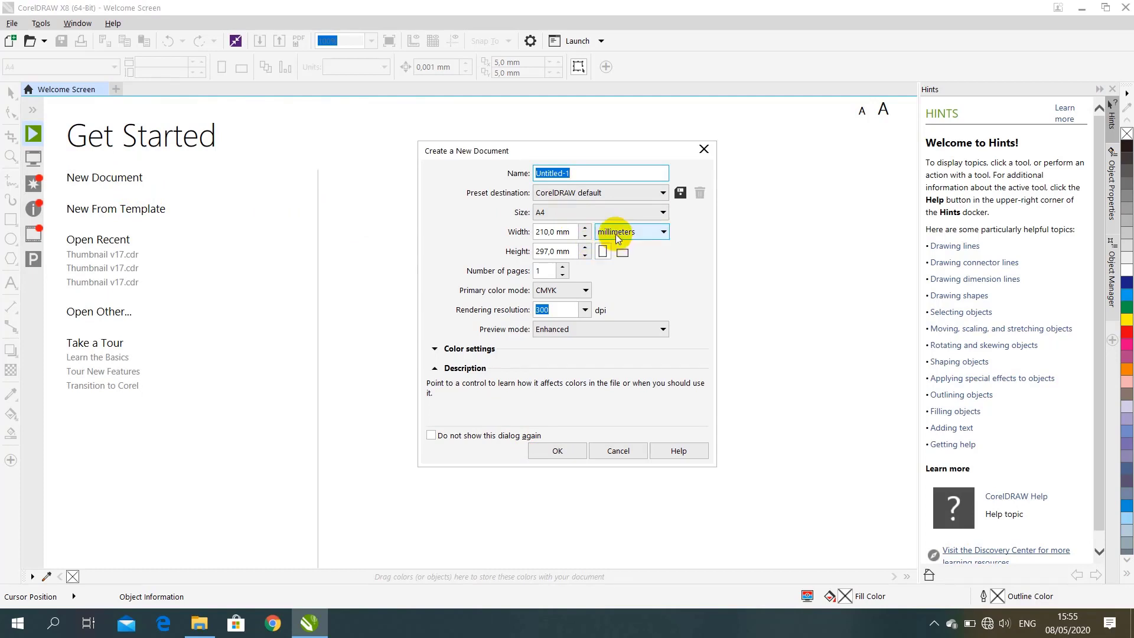
- Create a new document measured in pixels with a width of 1000 px and a height of 1000 px
left_click(615, 233)
left_click(627, 287)
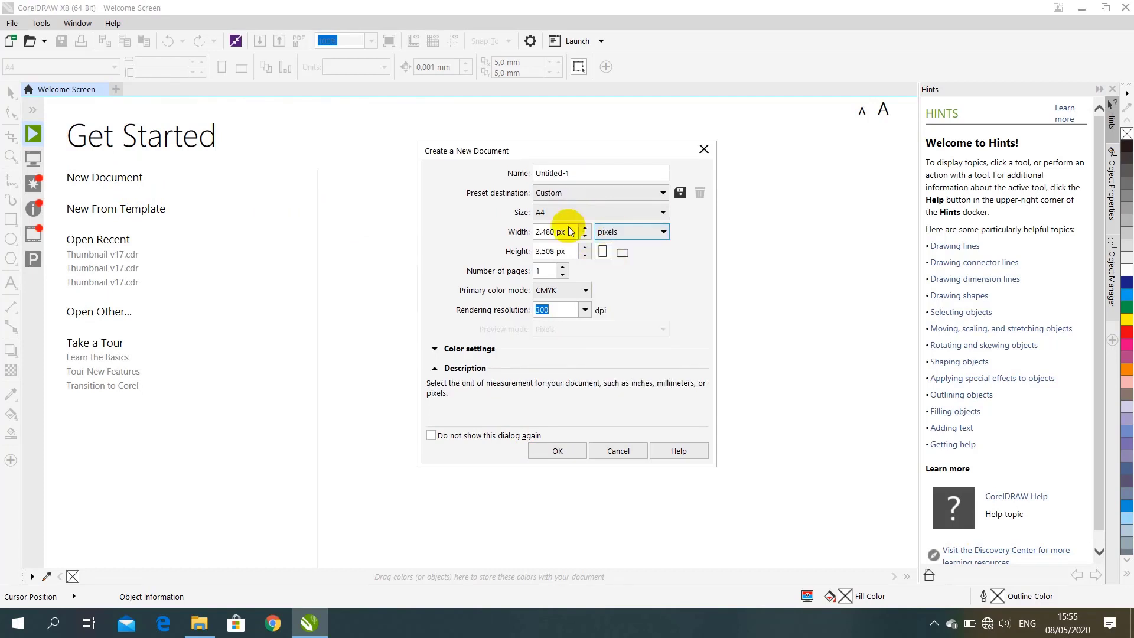
left_click(552, 231)
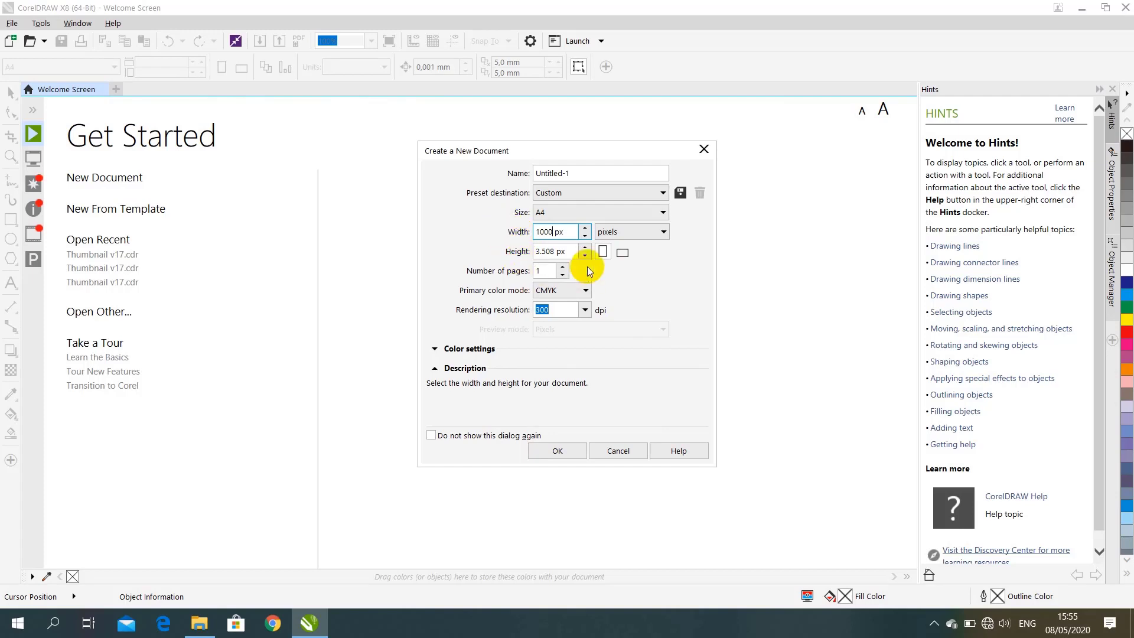
double_click(554, 253)
type("1")
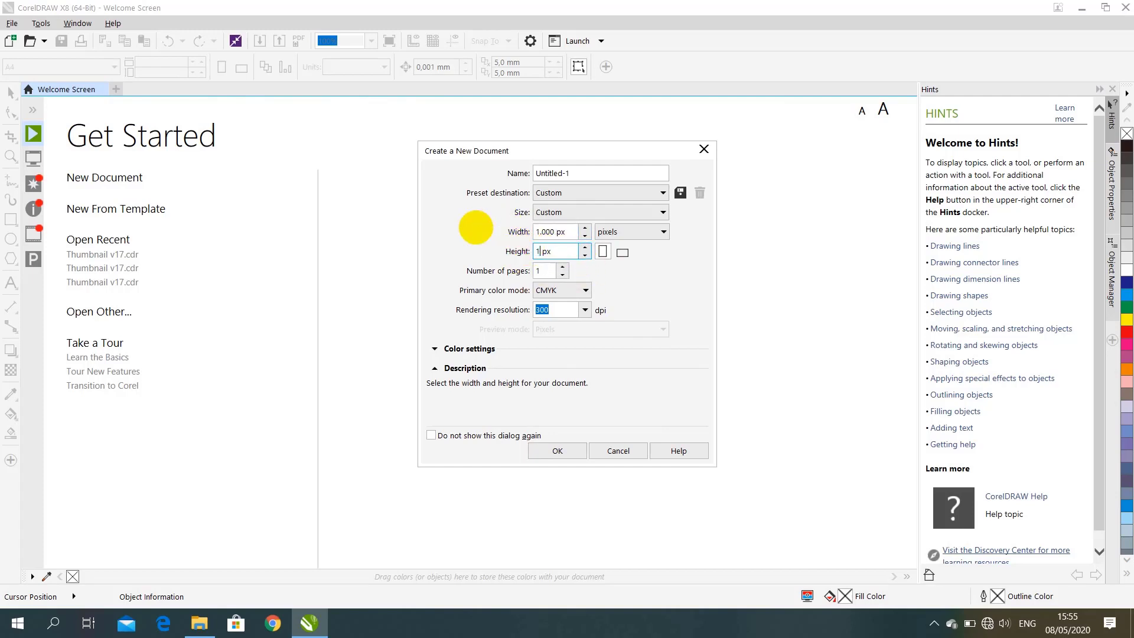
type("000")
key("Return")
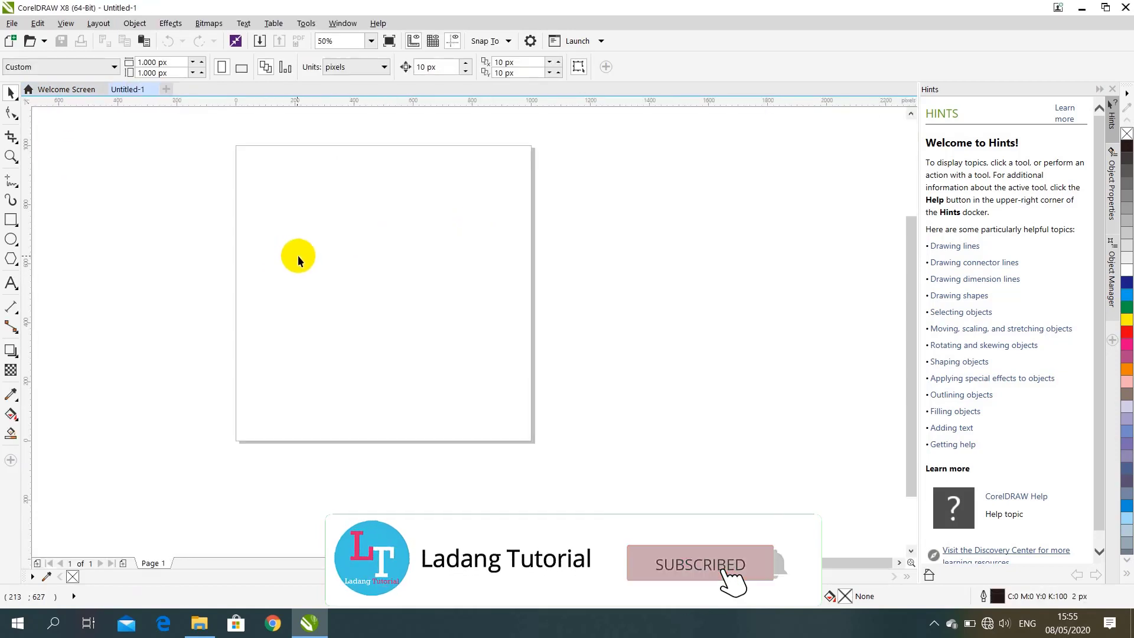
- Draw a circle about 886 px in diameter and move it close to the centre of the page
left_click(11, 239)
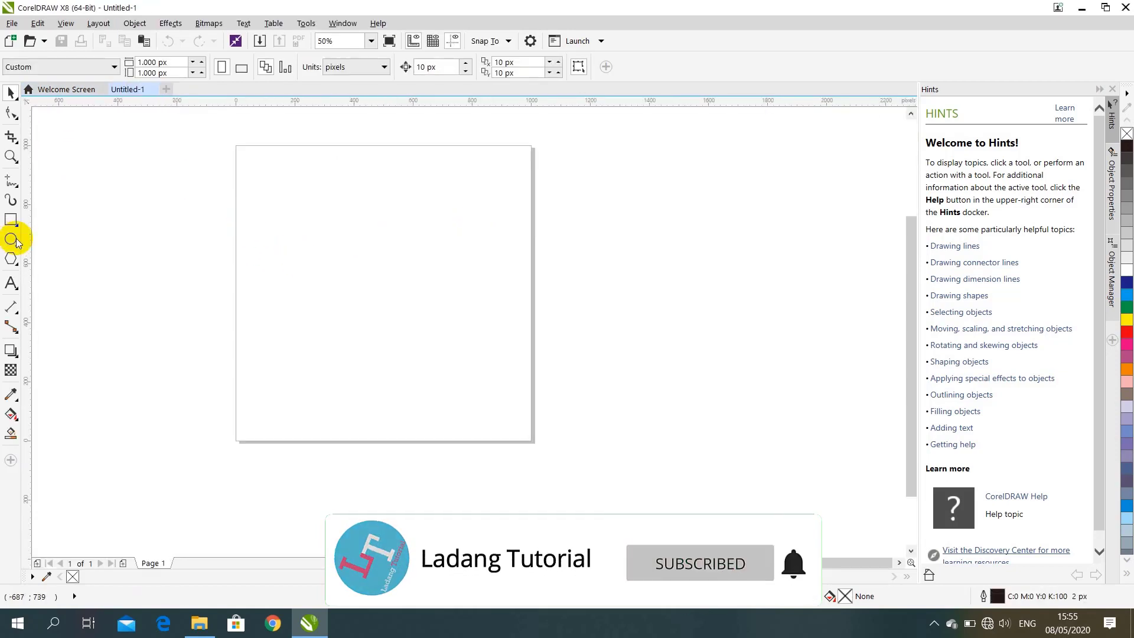
left_click_drag(244, 169, 506, 378)
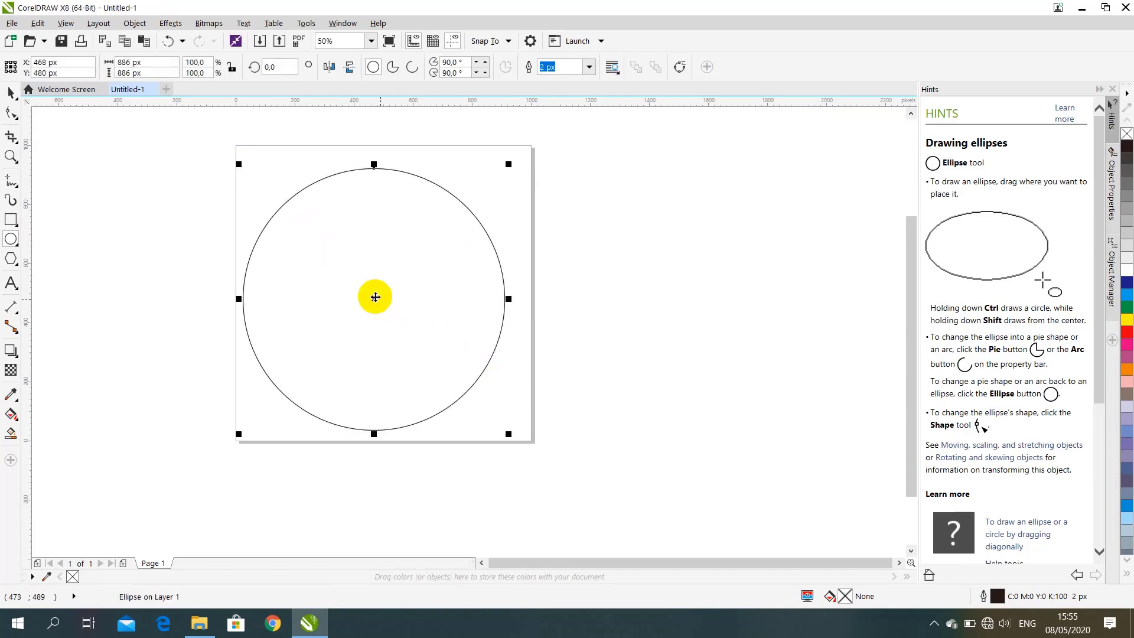
left_click_drag(375, 296, 381, 288)
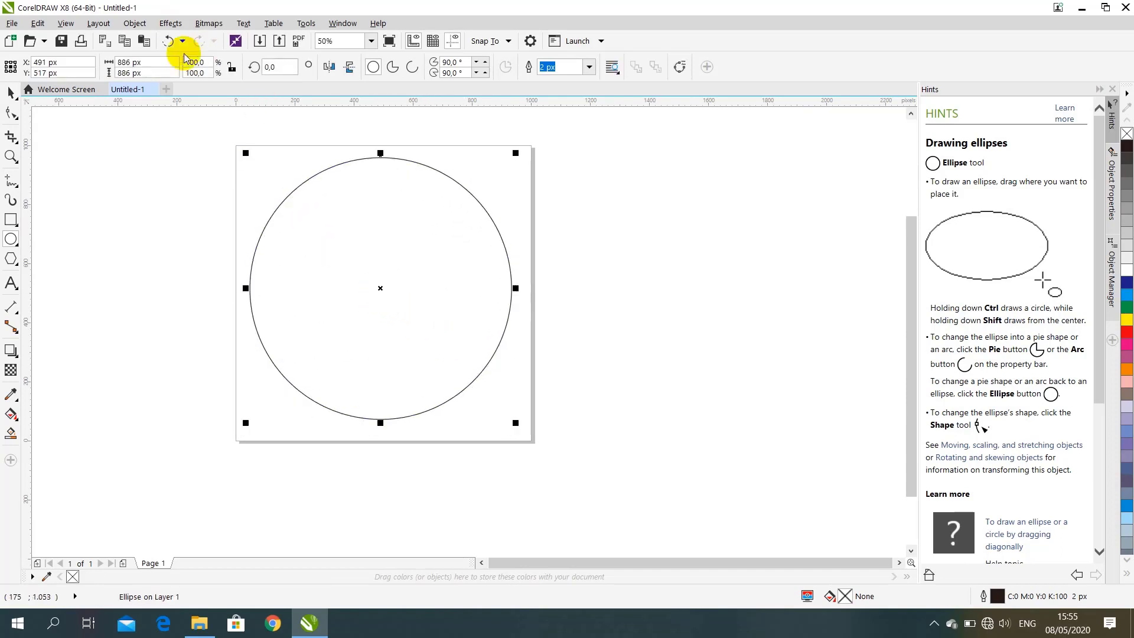
- Set the circle's width and height to 1000 px and shift it to line up with the page's sides
double_click(130, 62)
type("1000")
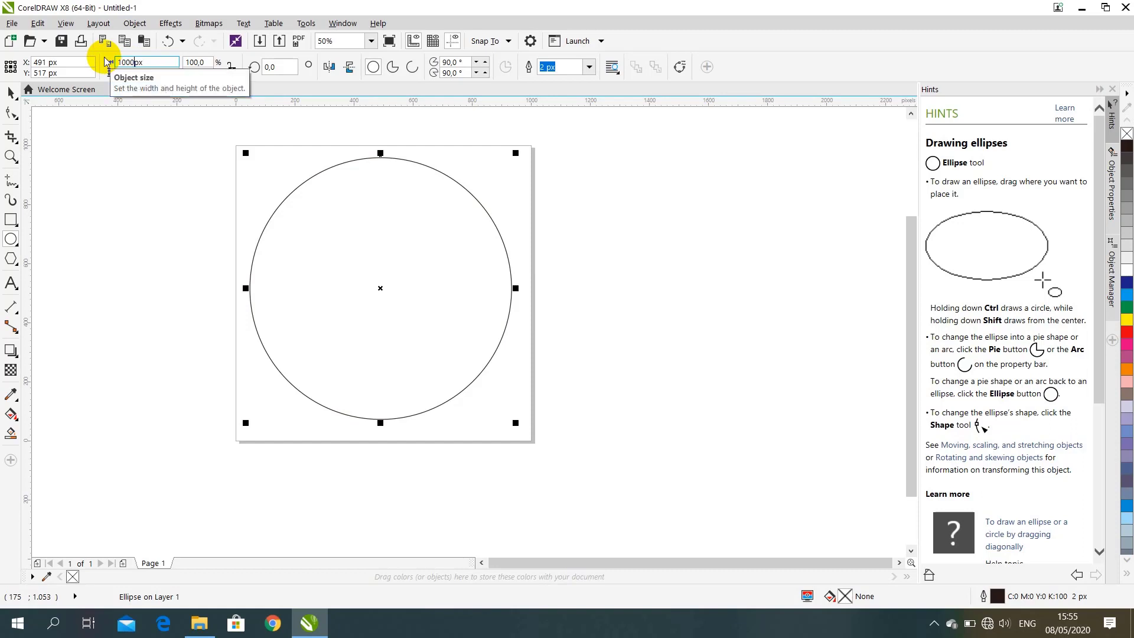
key("Return")
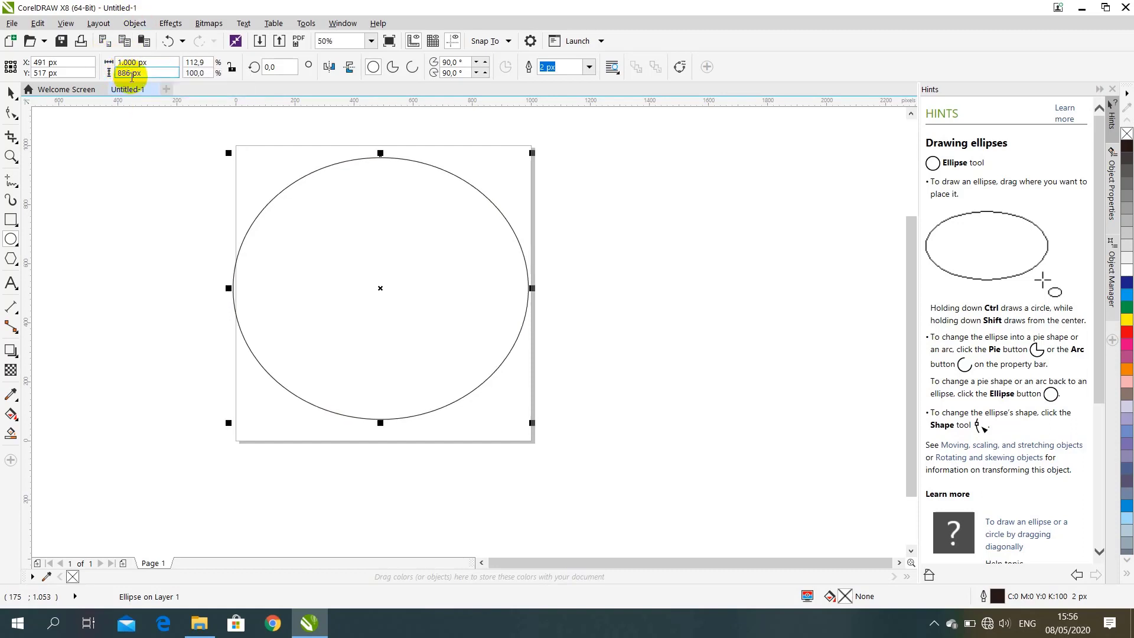
double_click(131, 76)
type("1000")
key("Return")
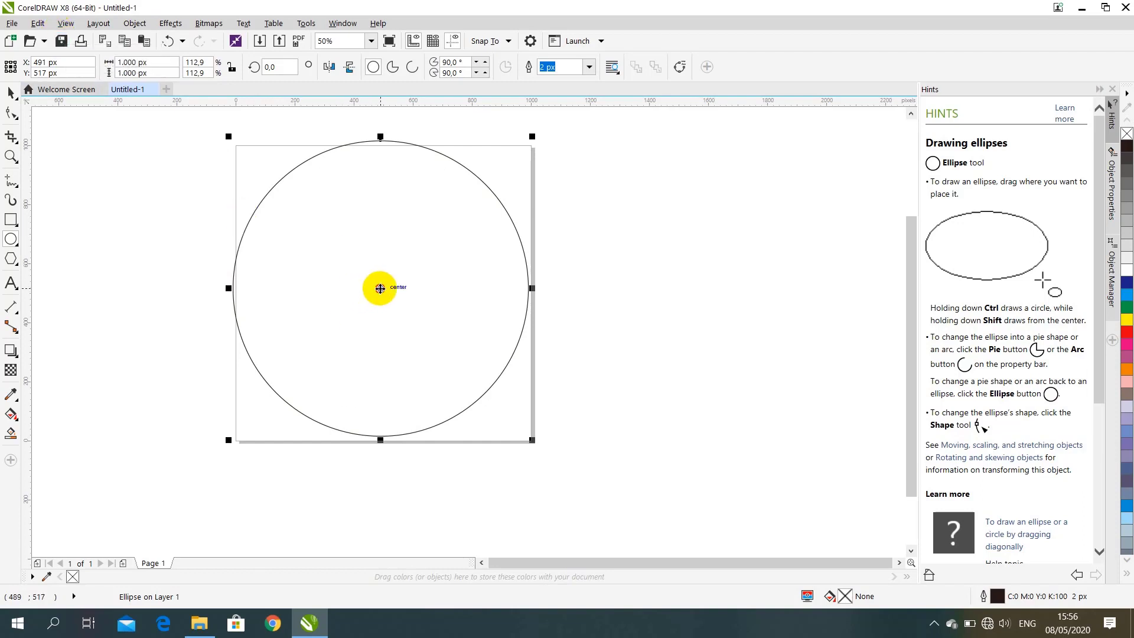
left_click_drag(380, 288, 386, 288)
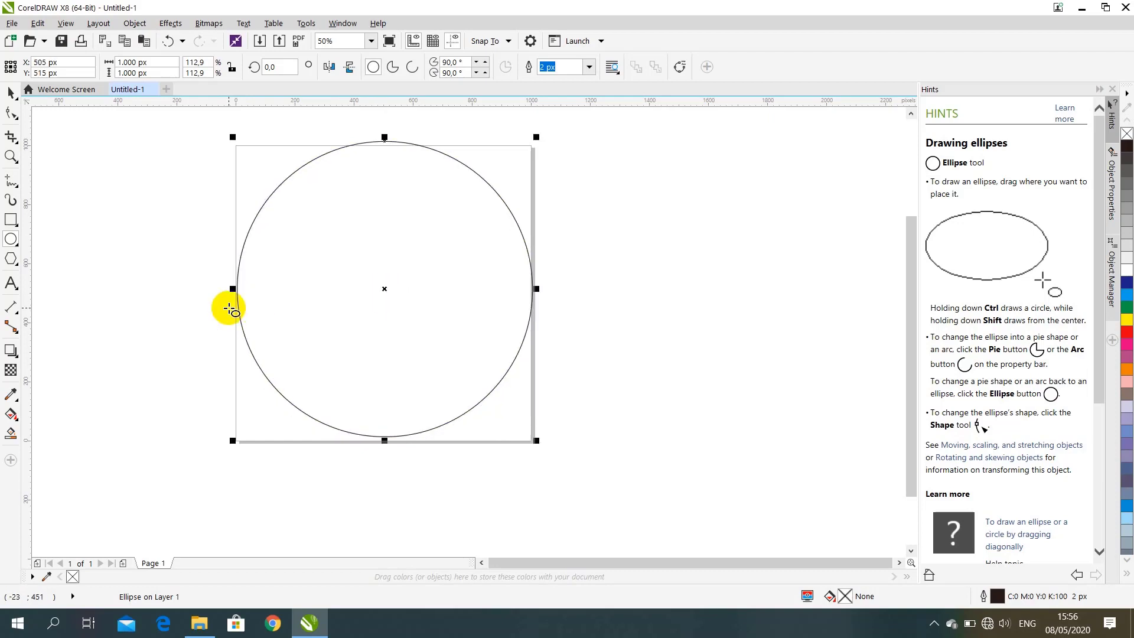
left_click(228, 306)
left_click(9, 92)
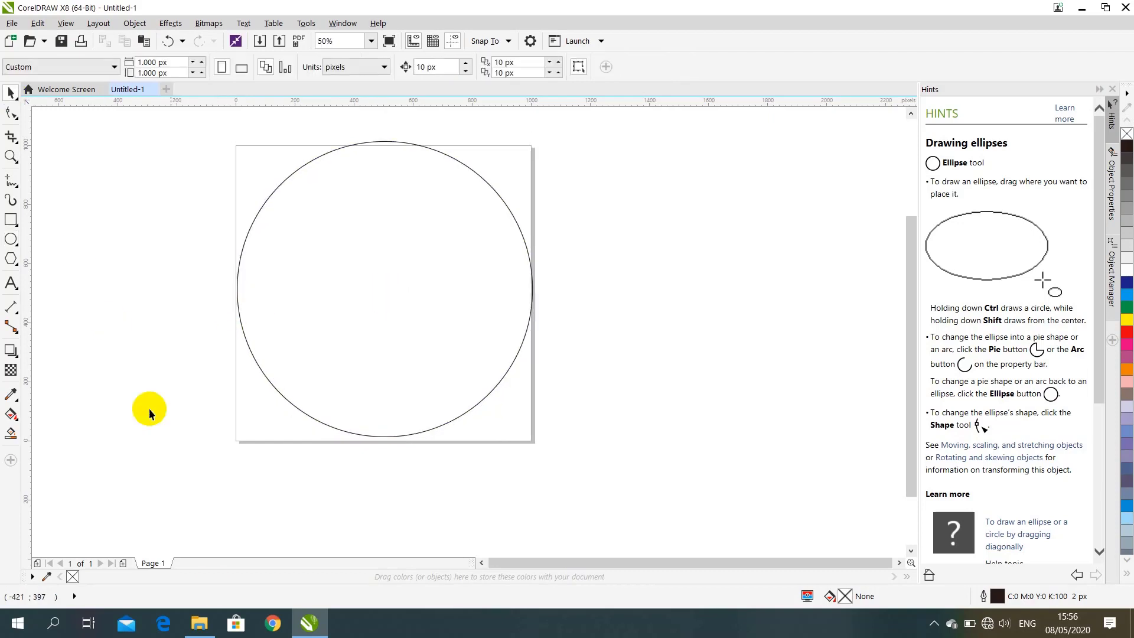
- Bring the Logo Ladang Tutorial image from File Explorer into the drawing and place it beside the page
left_click(199, 623)
left_click_drag(420, 196, 126, 289)
left_click(126, 190)
left_click_drag(147, 203, 759, 272)
- PowerClip the square logo image inside the circle on the page
right_click(632, 261)
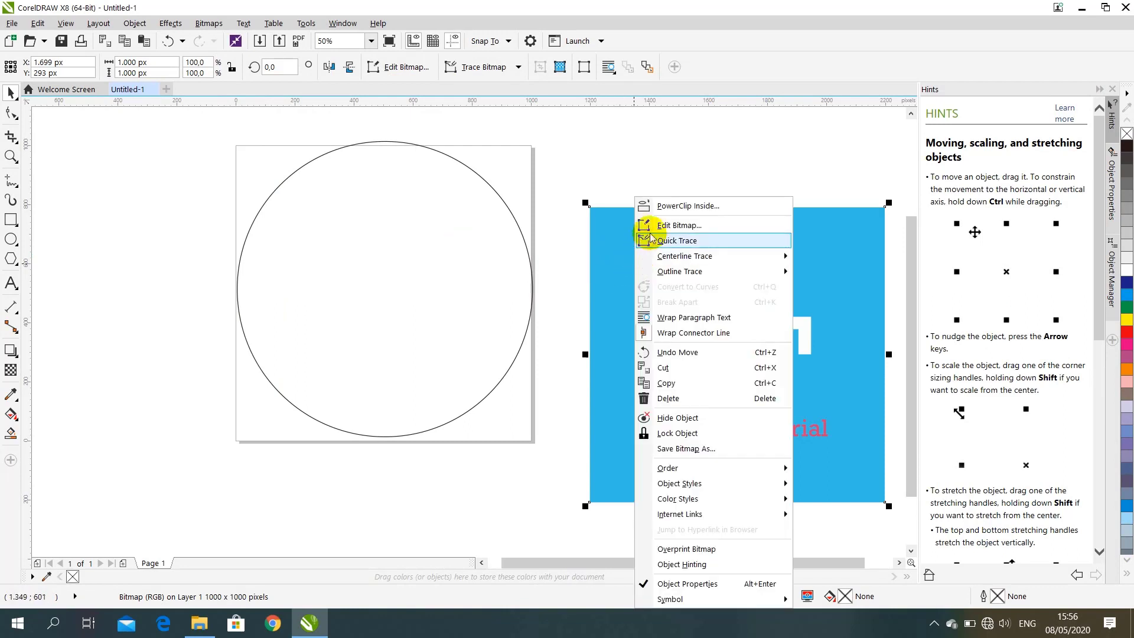
left_click(665, 207)
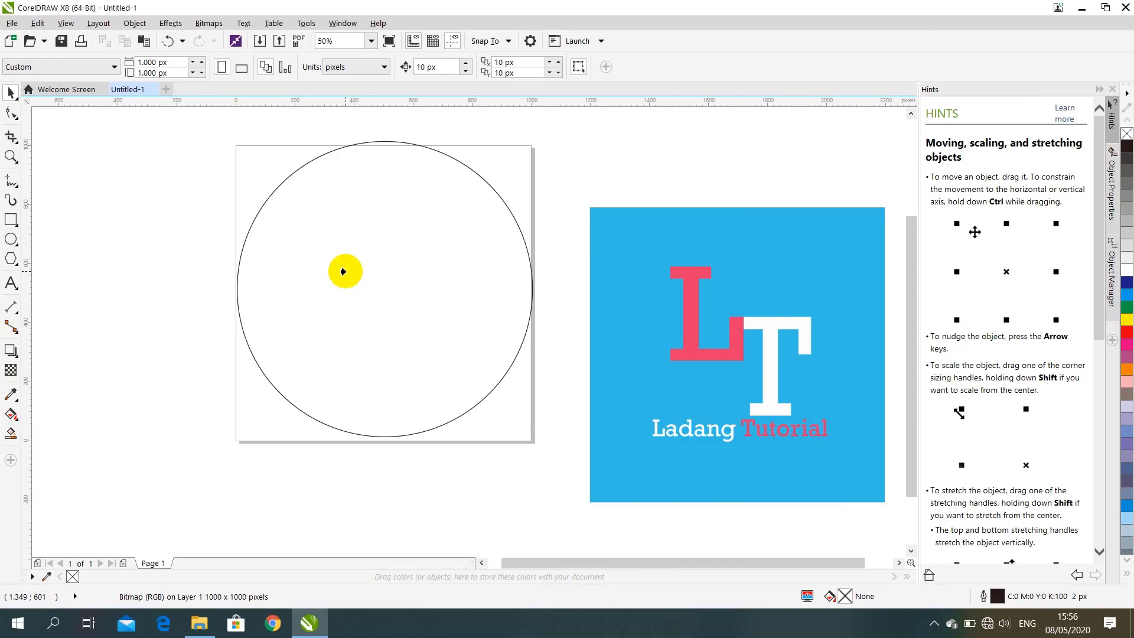
left_click(344, 271)
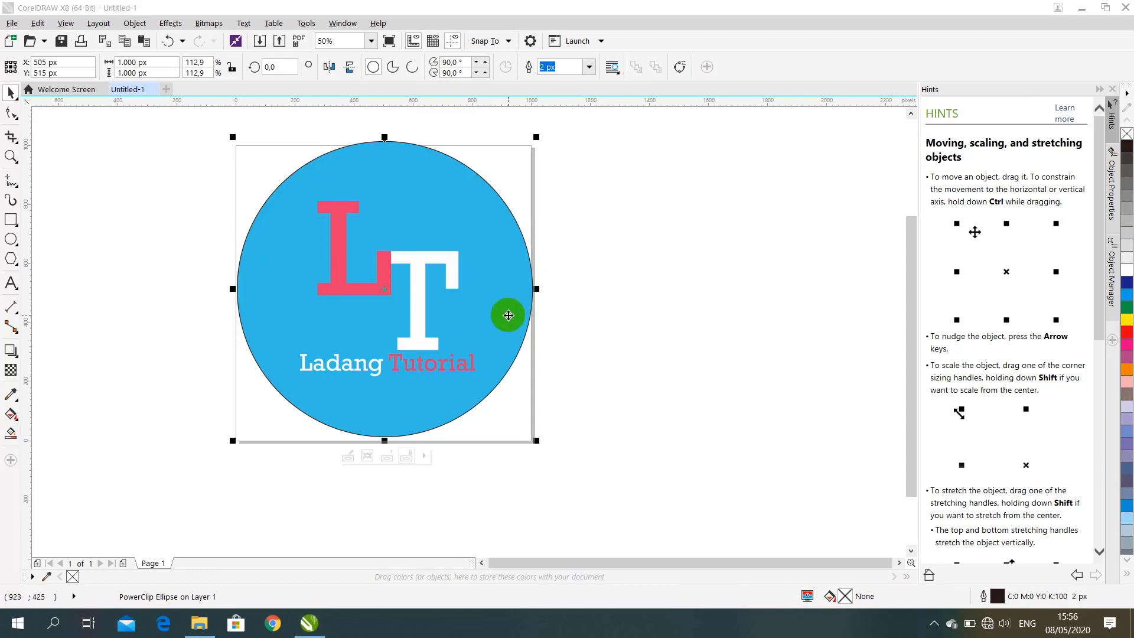
left_click(574, 271)
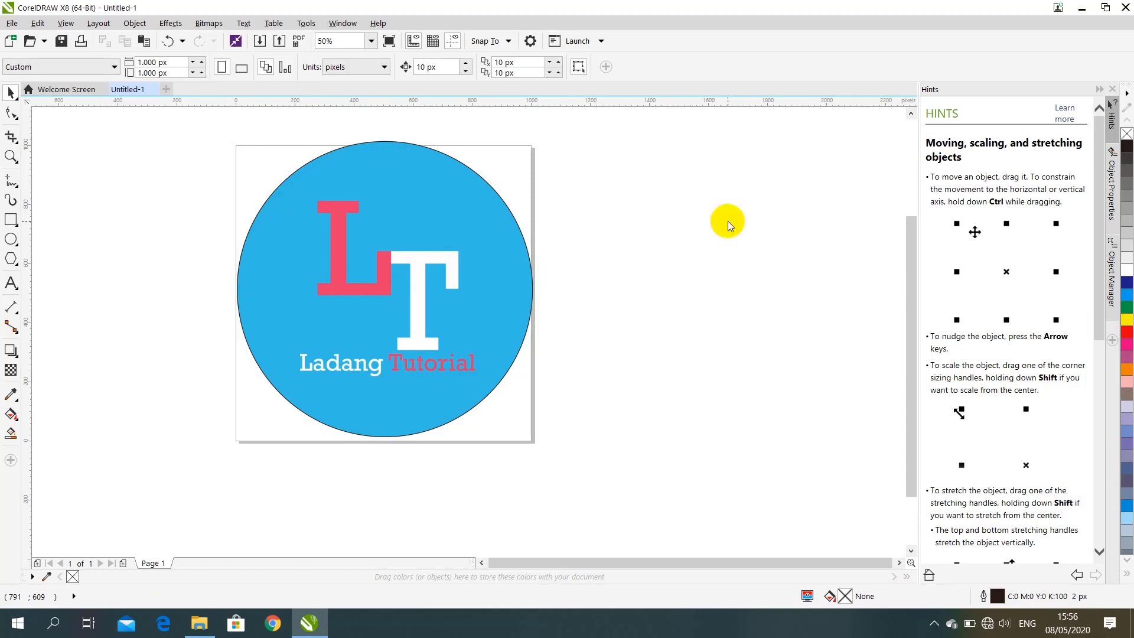
- Remove the outline from the clipped logo circle and move it slightly down onto the page
left_click(360, 246)
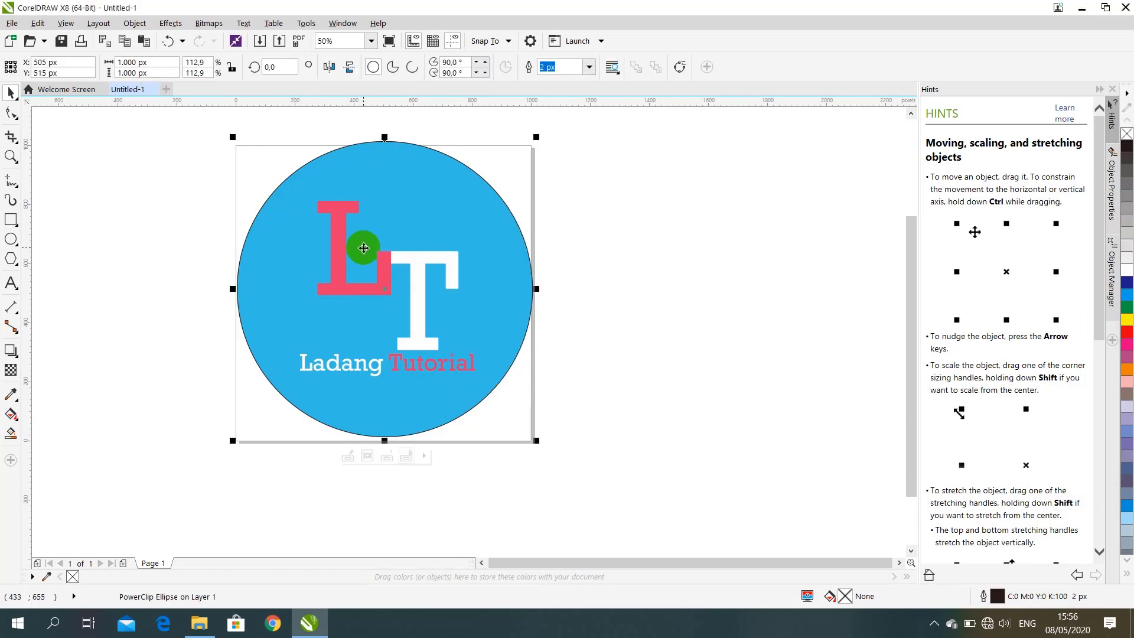
right_click(1127, 135)
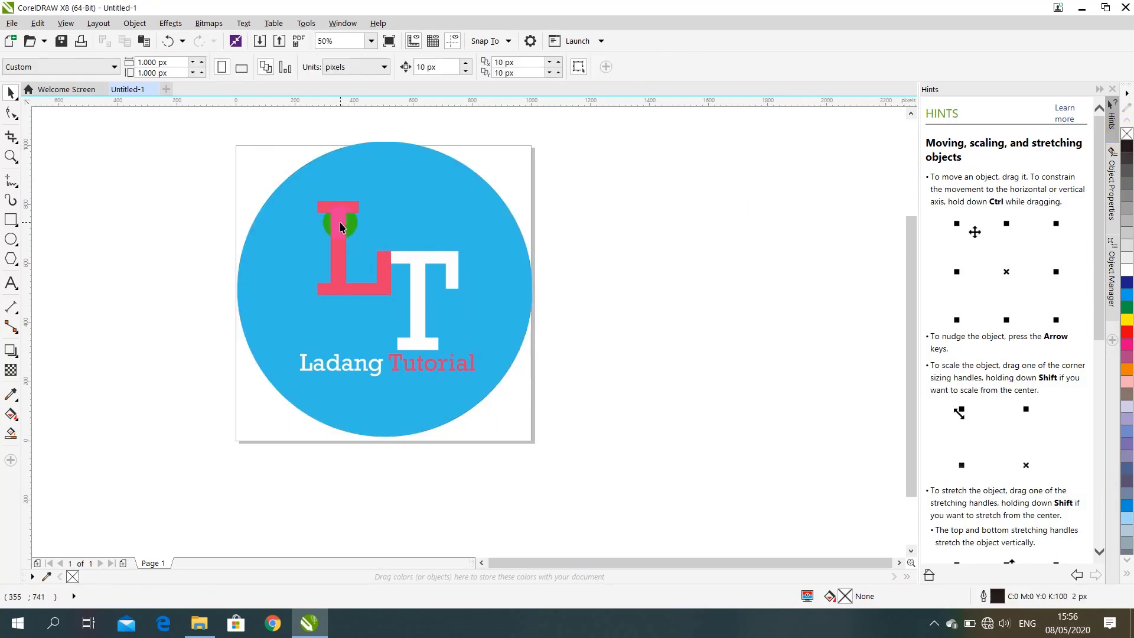
left_click_drag(361, 206, 363, 215)
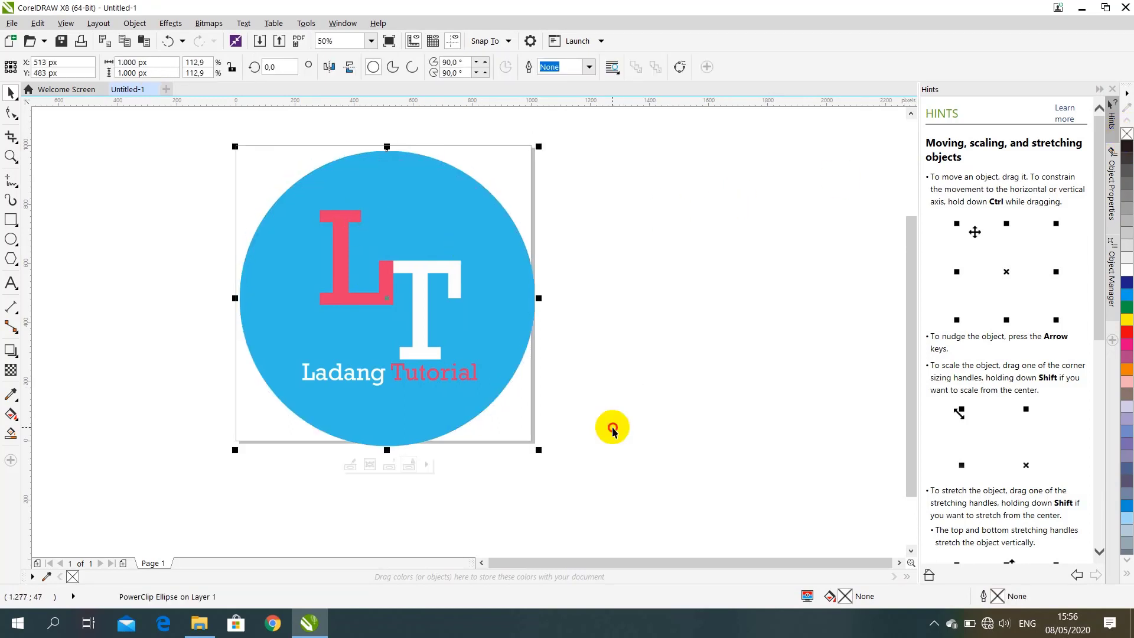
- Export only the selected circular logo as a PNG named logo in the Bahan folder, keeping transparency on
left_click_drag(620, 495, 157, 134)
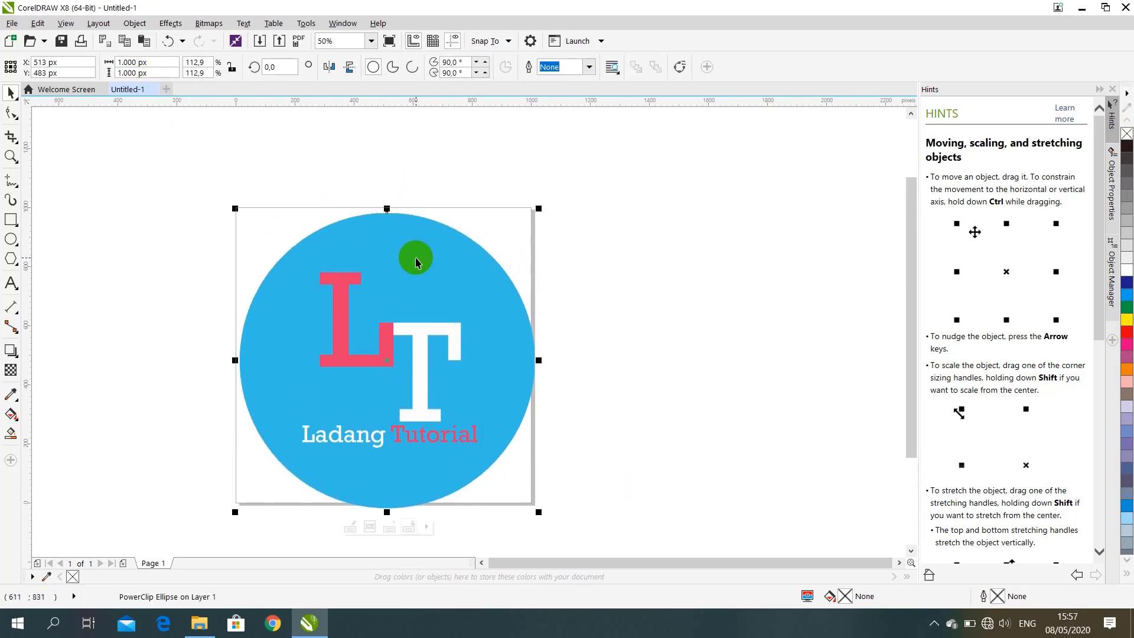
key("ctrl+e")
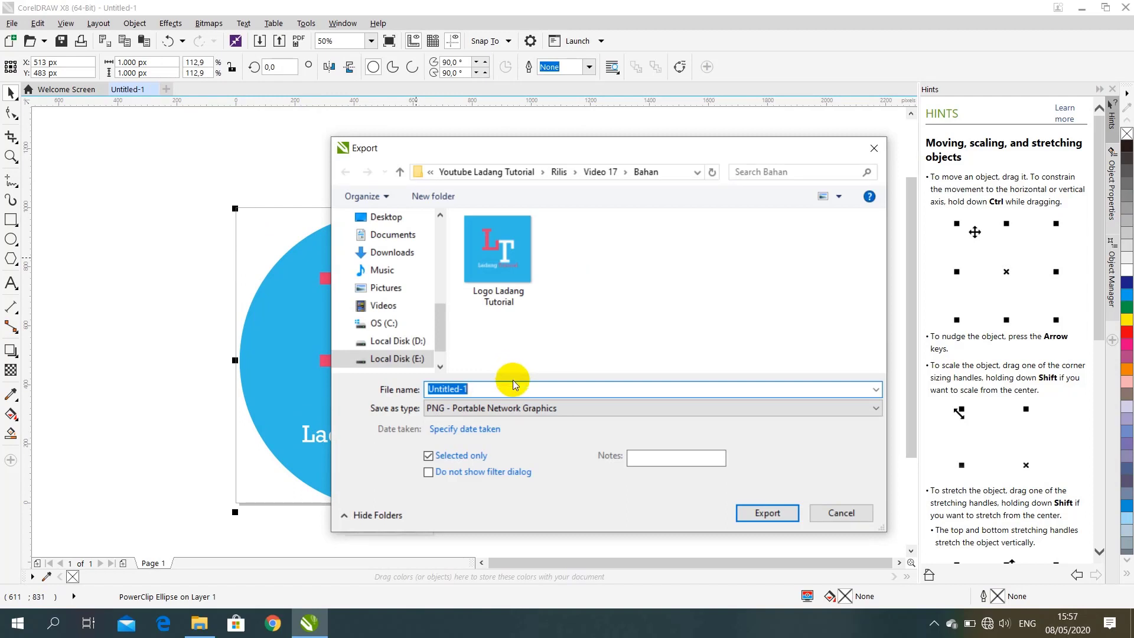
type("logo")
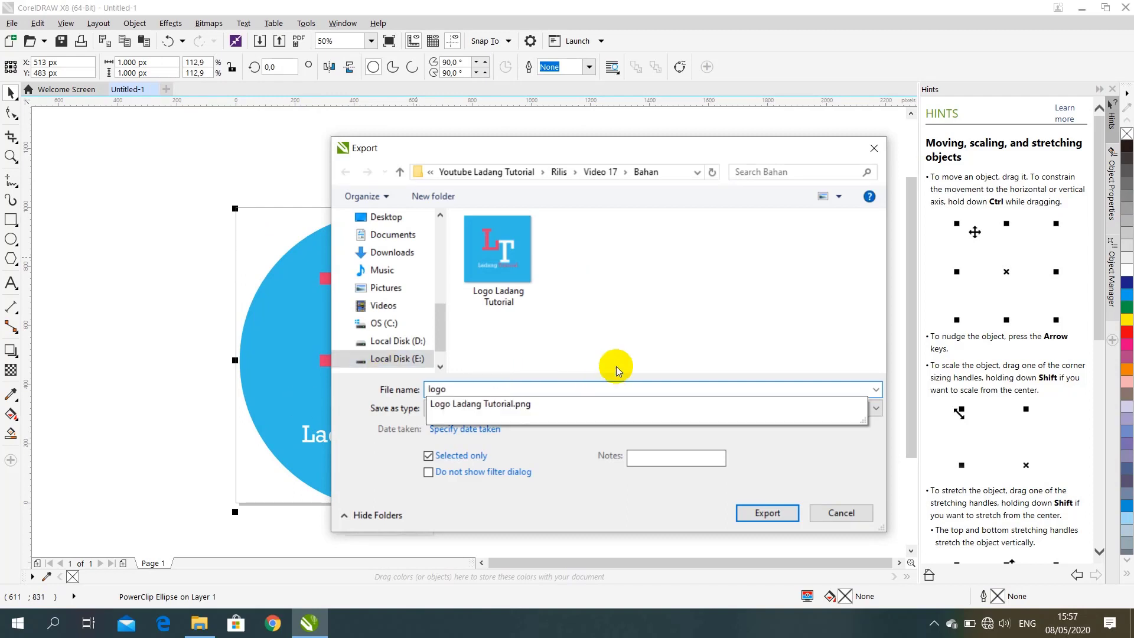
left_click(518, 409)
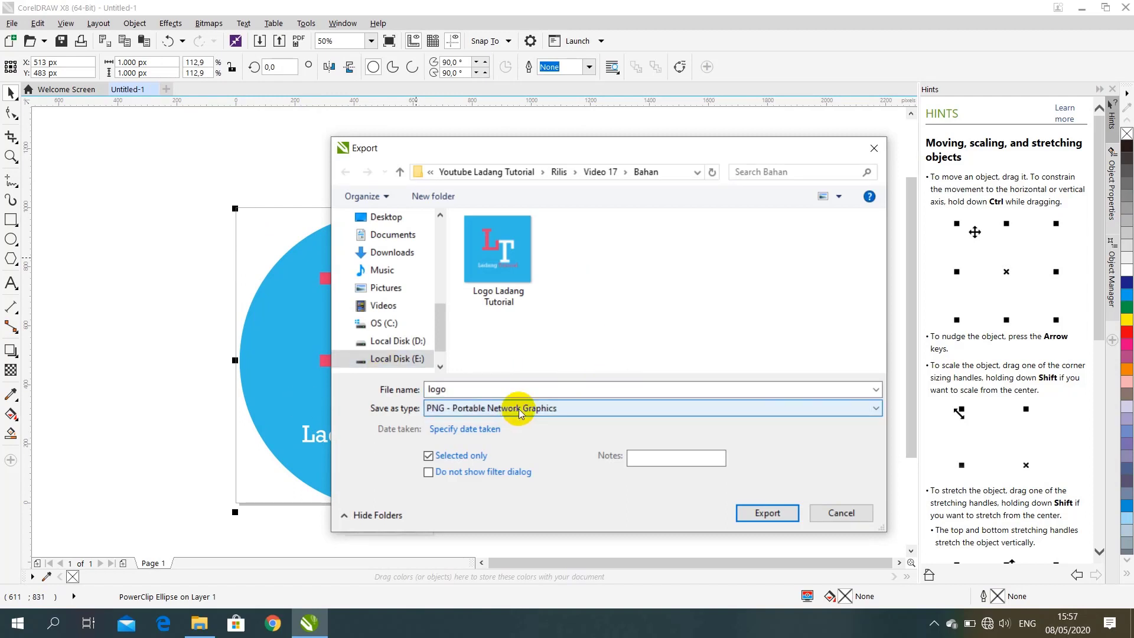
left_click(751, 514)
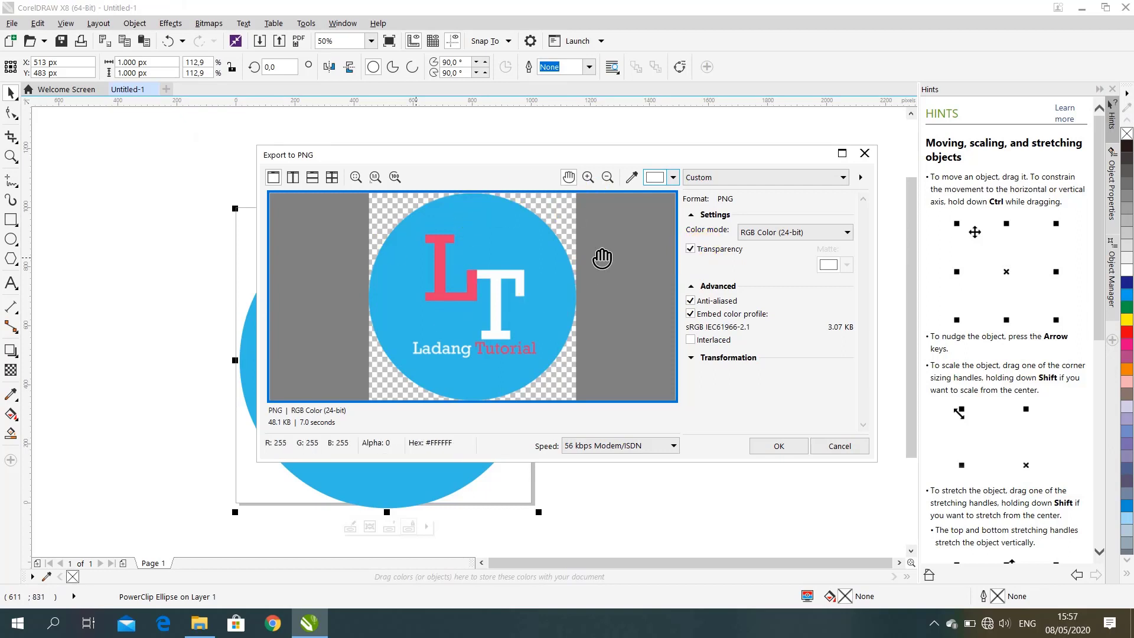
left_click(779, 446)
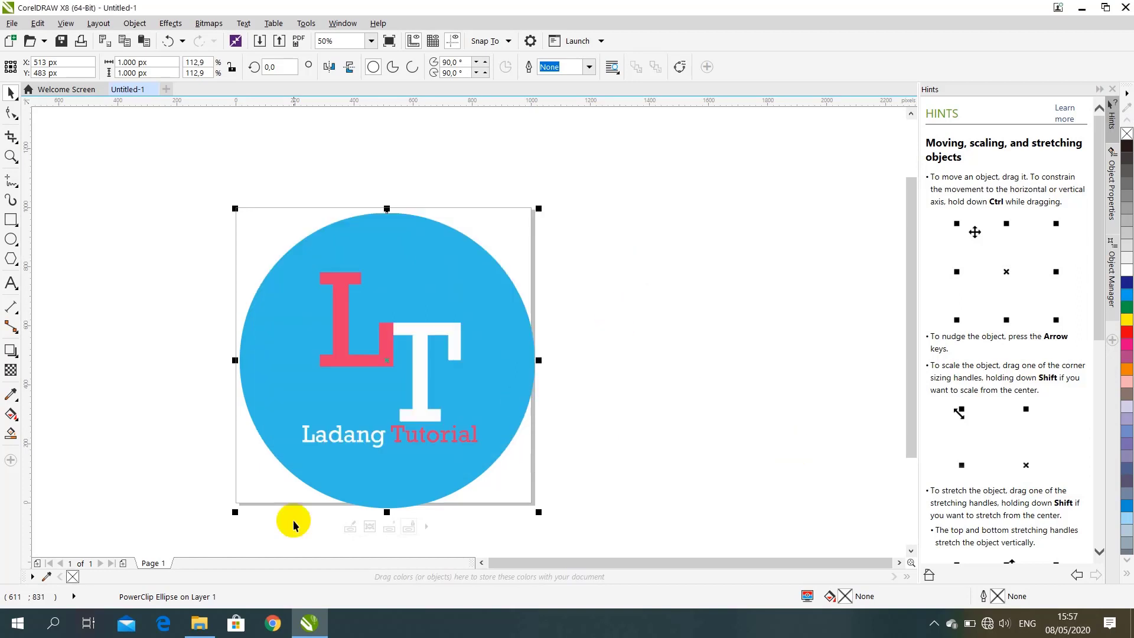
- Switch to File Explorer and preview the Subscribe Green Screen video in the Bahan folder
left_click(199, 623)
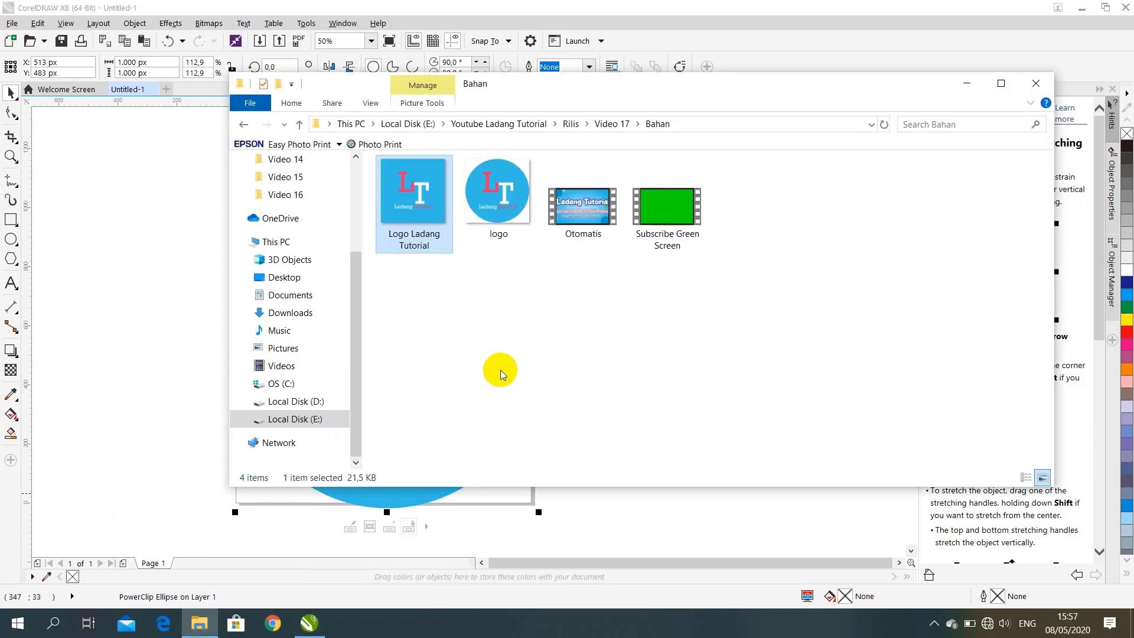
left_click(634, 229)
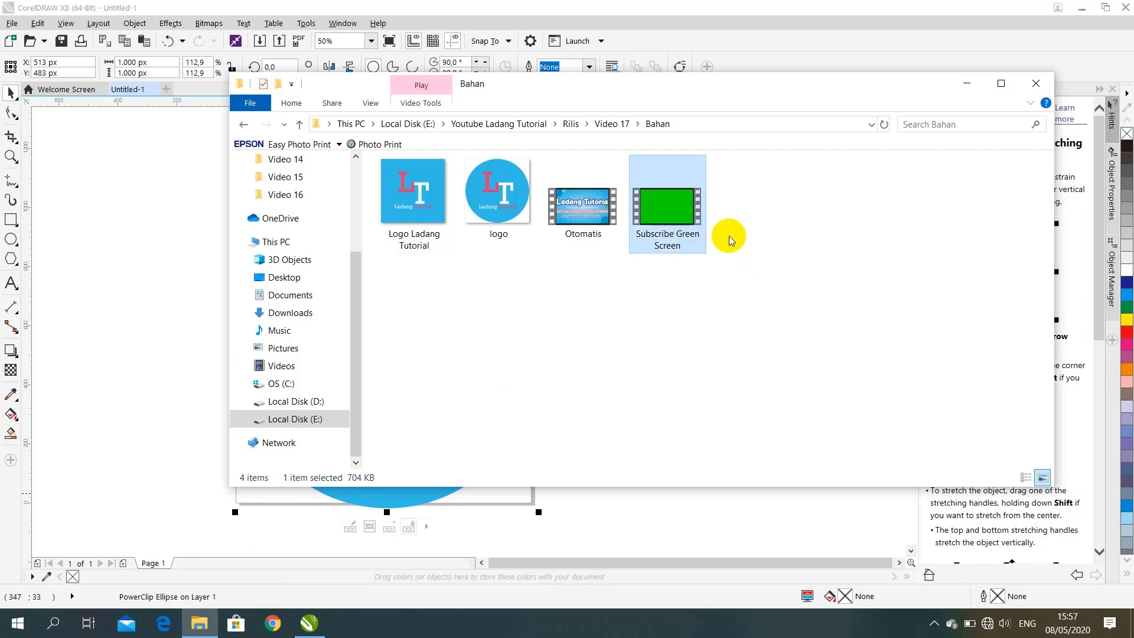
double_click(674, 204)
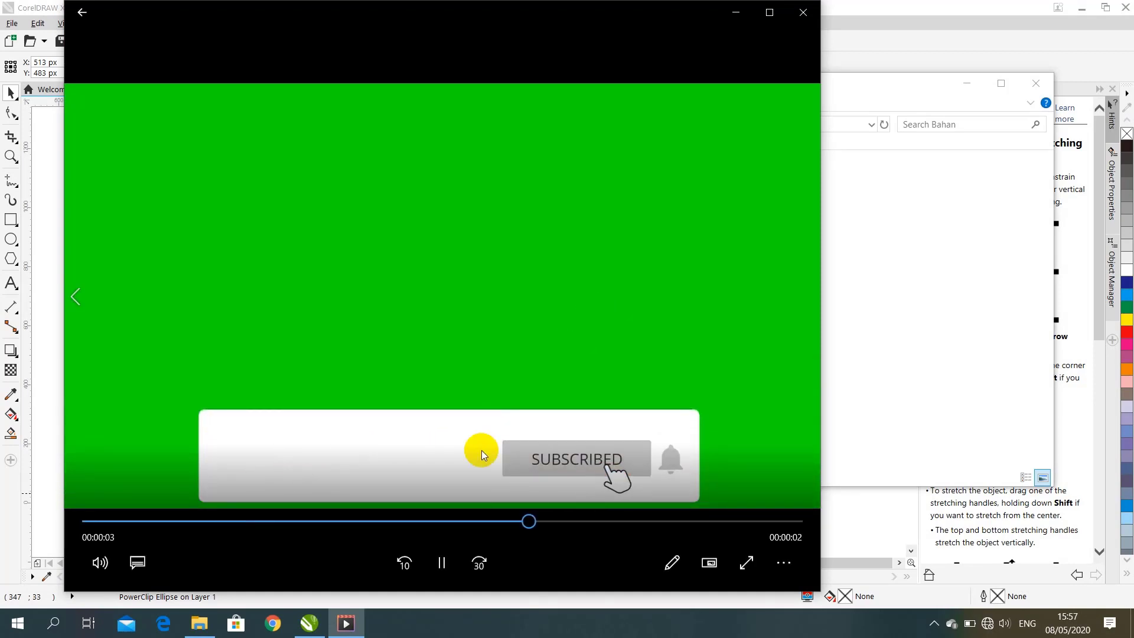
left_click(804, 14)
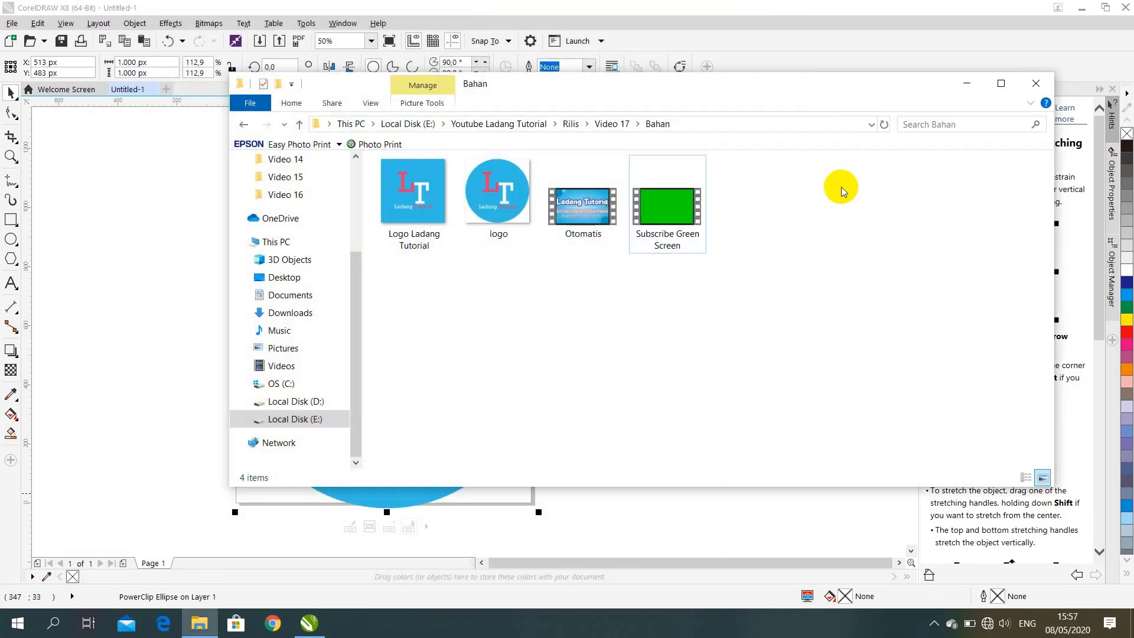
left_click_drag(744, 88, 678, 96)
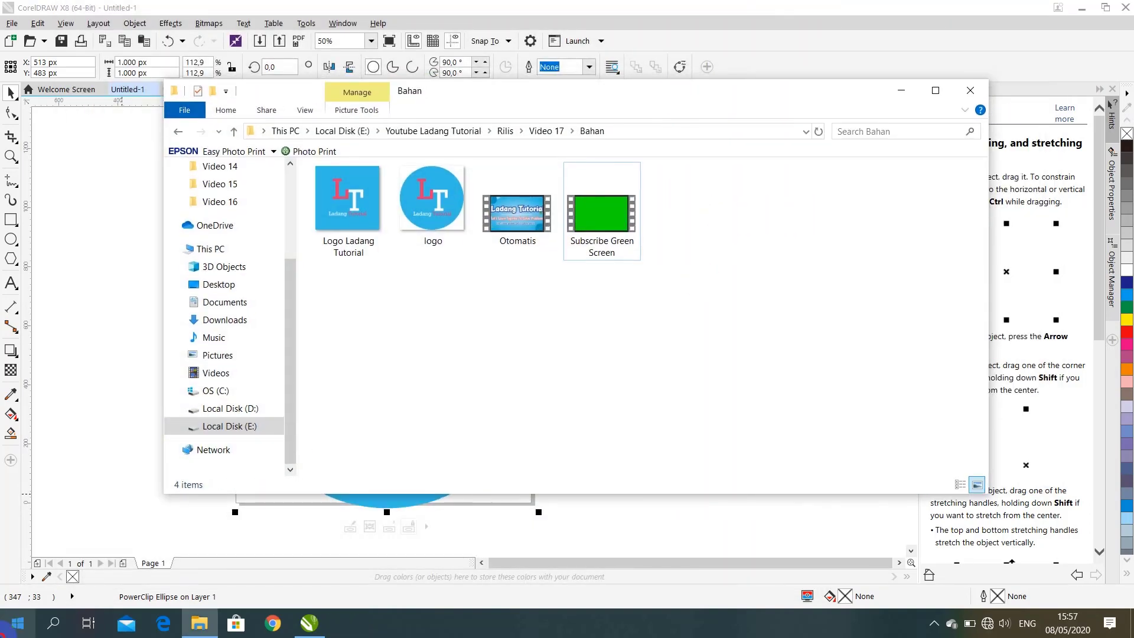
- Launch Wondershare Filmora9 and start a new project with the 16:9 (Widescreen) aspect ratio
left_click(18, 623)
type("filmora")
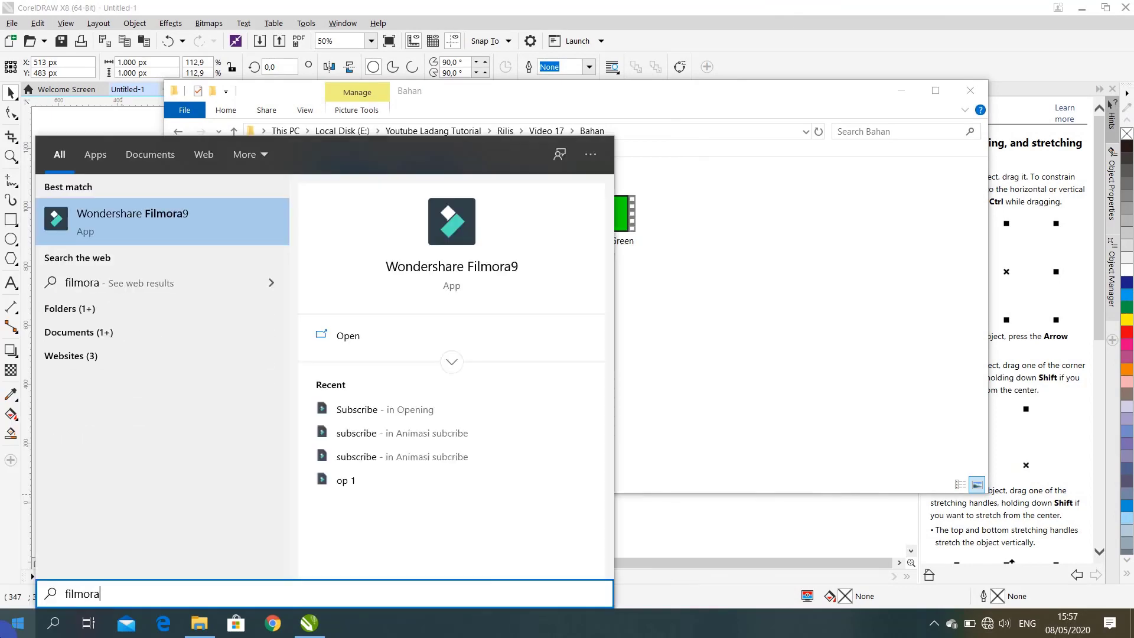
key("Return")
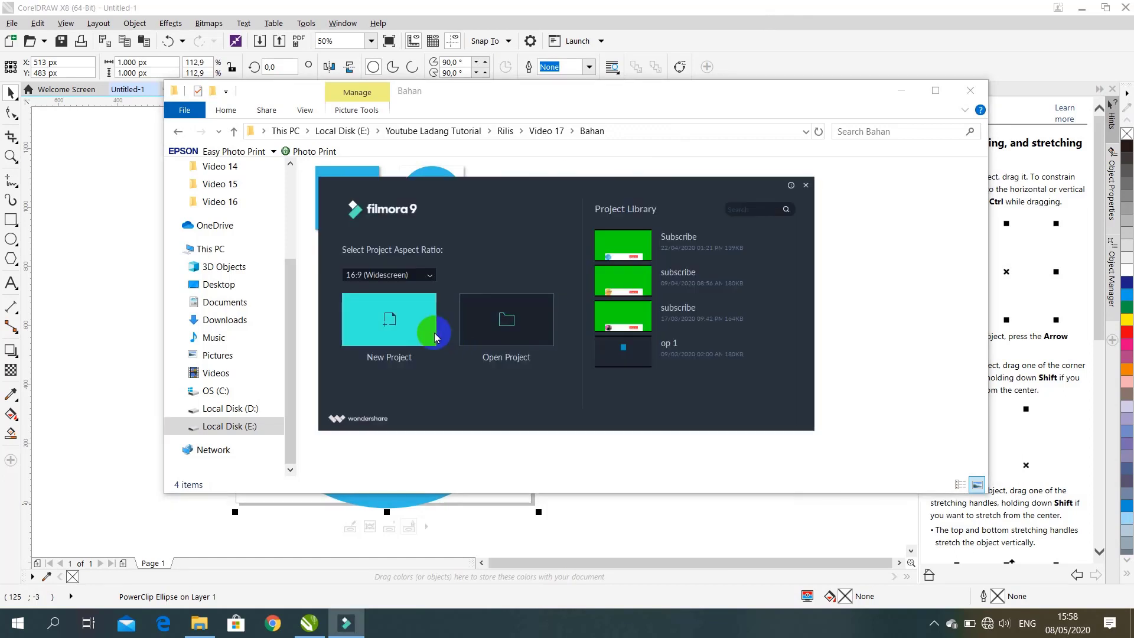
left_click(434, 304)
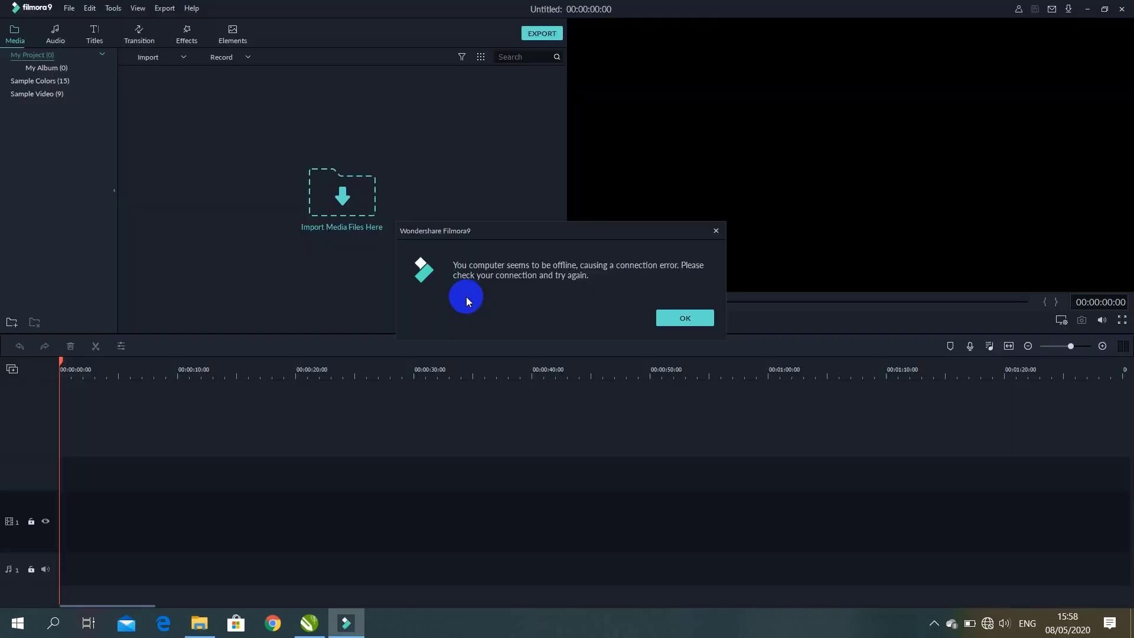
left_click(684, 317)
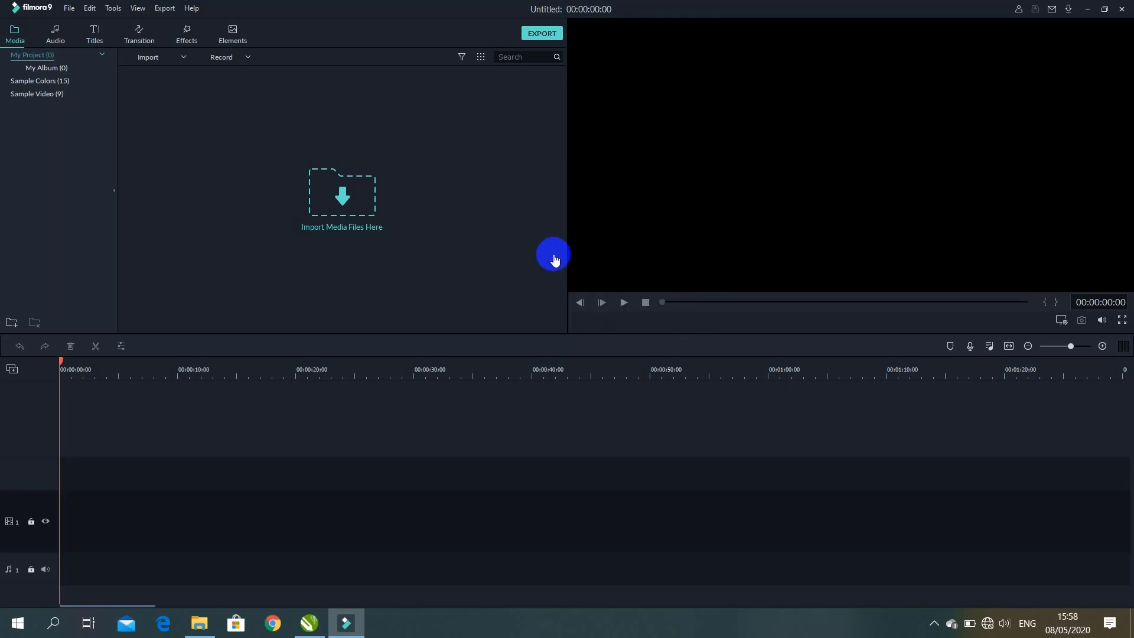
- Import the logo image and the Subscribe Green Screen video from the Bahan folder into the project media
left_click(344, 197)
left_click(246, 138)
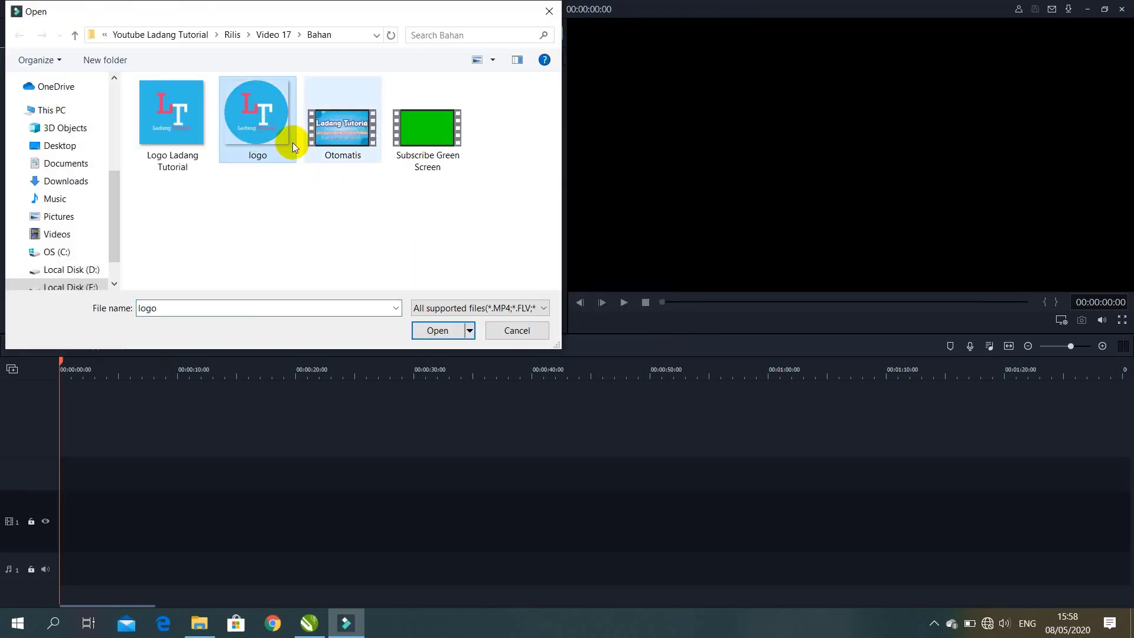
left_click(420, 140, "ctrl")
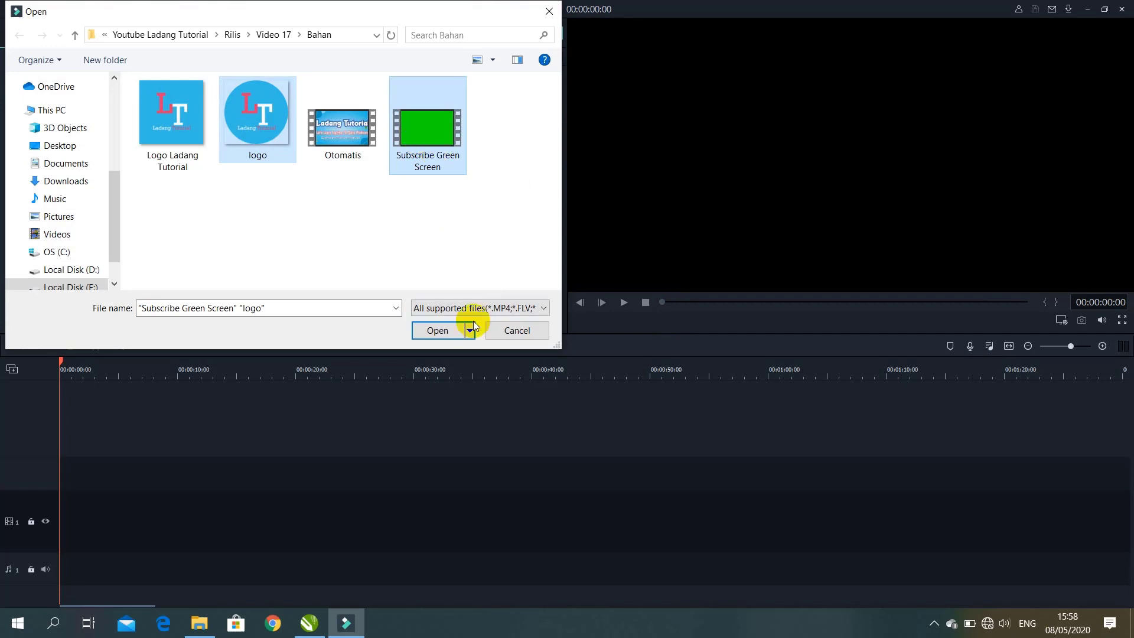
left_click(438, 331)
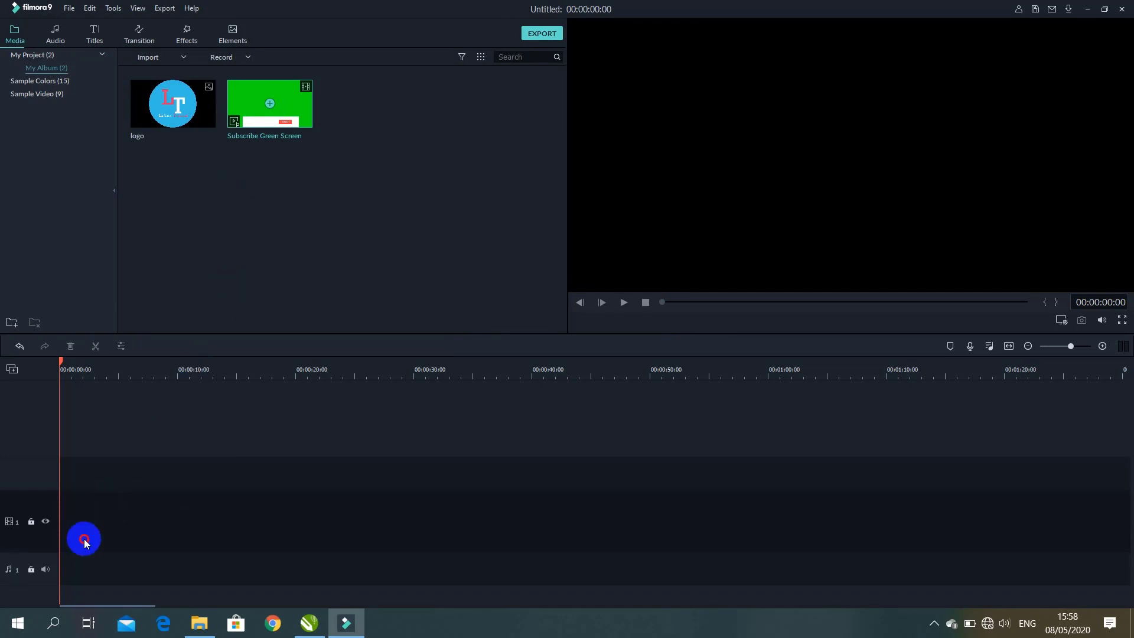
- Place the Subscribe Green Screen clip at the start of video track 1, dismiss the project setting prompt, and preview the clip
left_click_drag(209, 126, 53, 534)
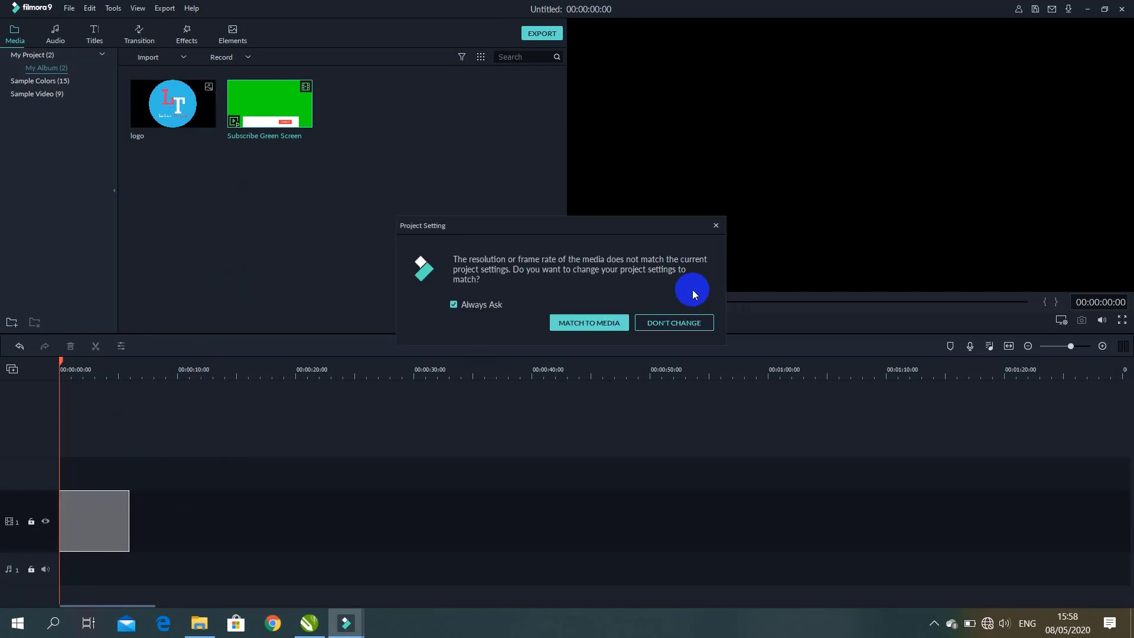
left_click(712, 229)
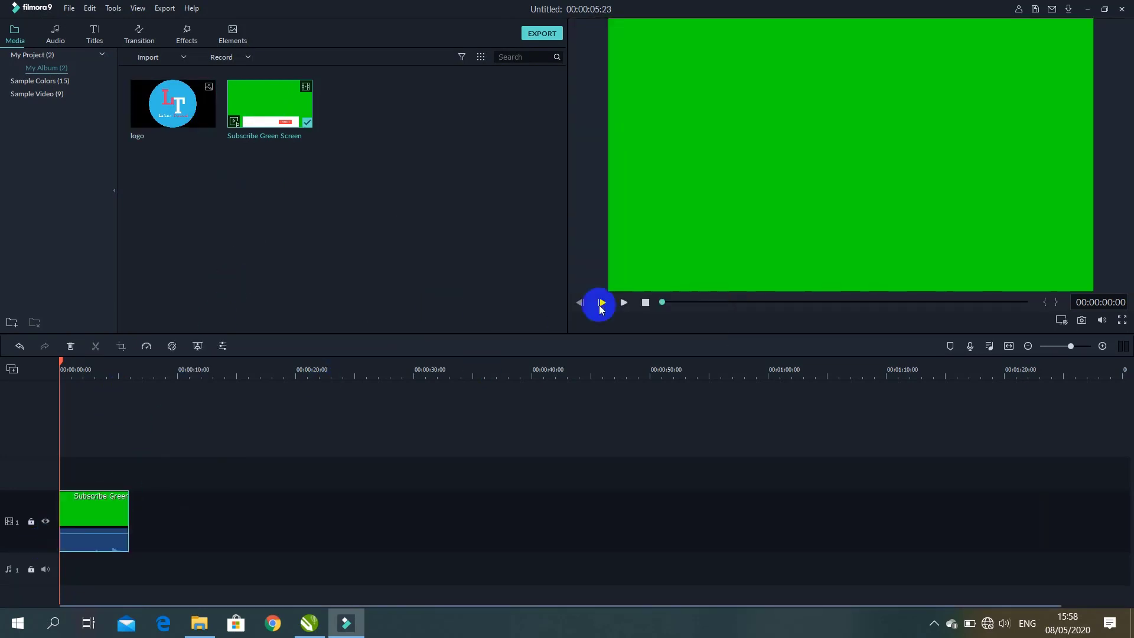
left_click(622, 303)
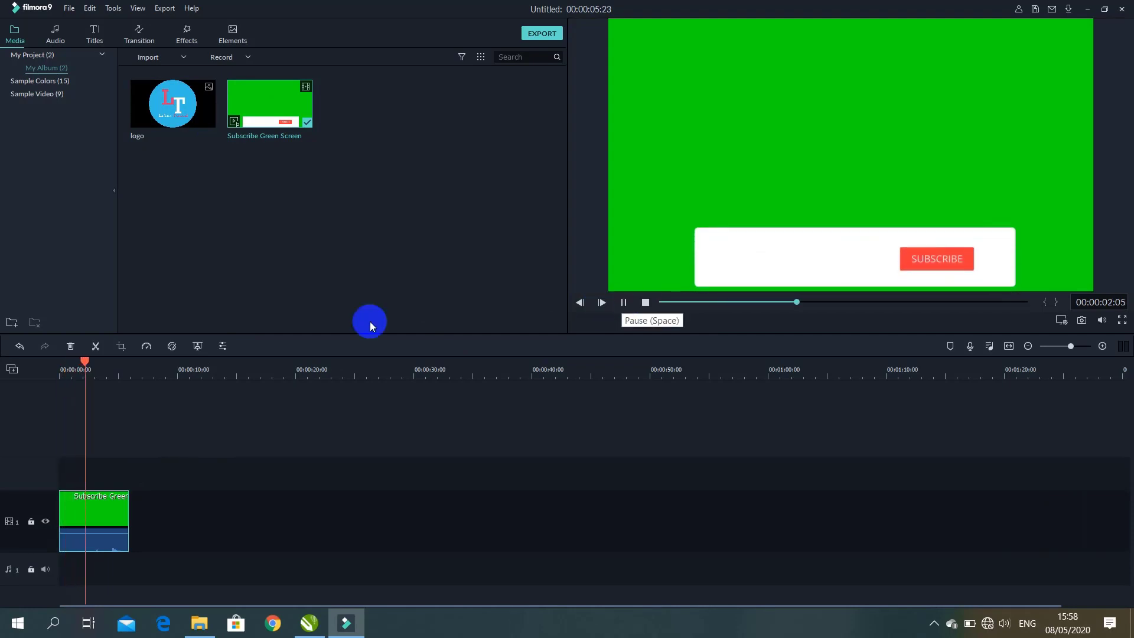
left_click(620, 303)
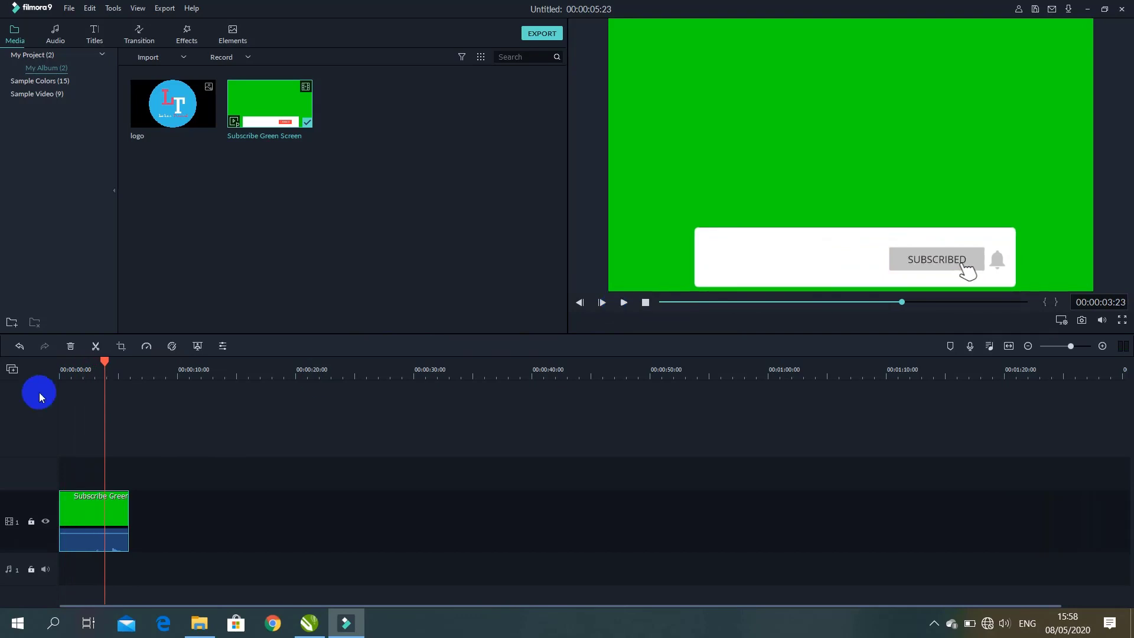
- Place the logo on video track 2 above the green screen clip, spanning from about 00:00:00:23 to the clip's end
left_click_drag(79, 364, 748, 388)
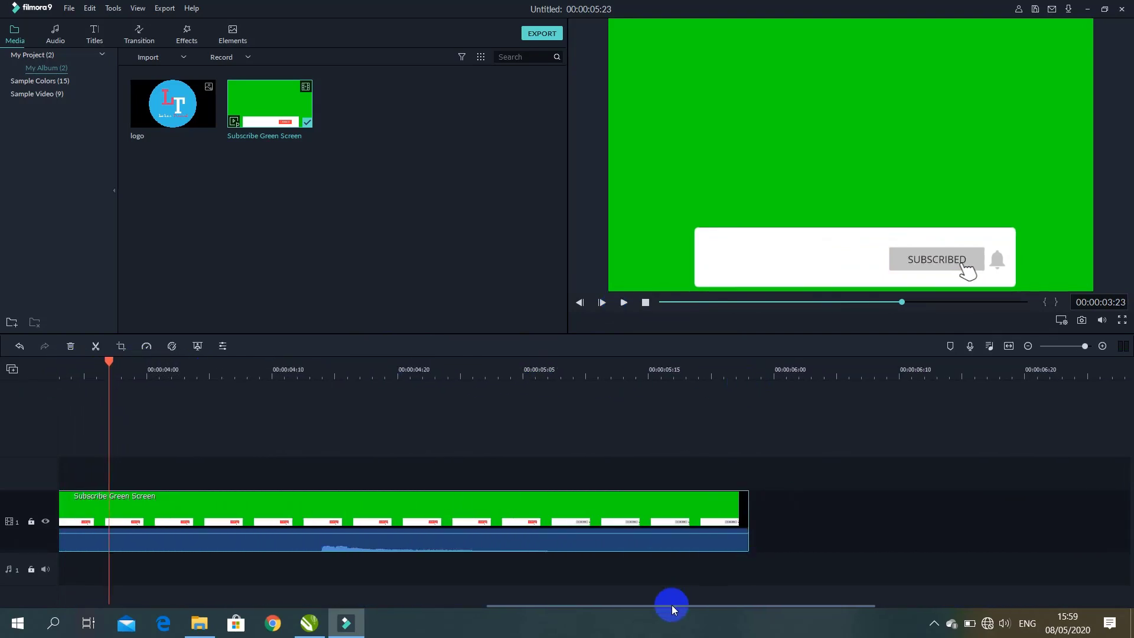
left_click_drag(671, 605, 530, 614)
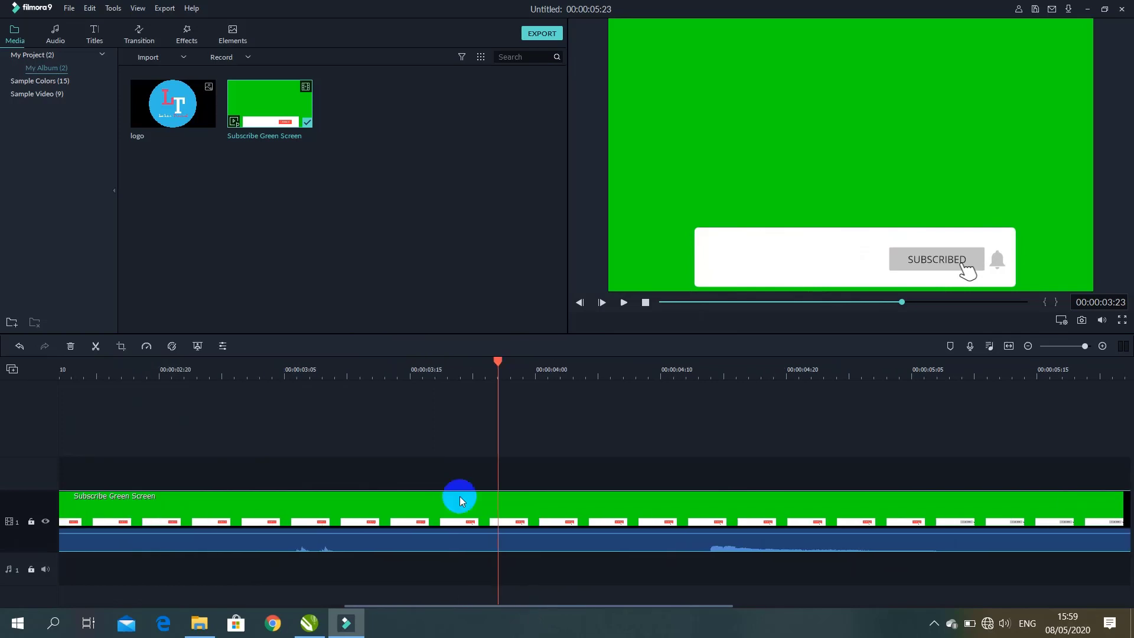
left_click_drag(407, 374, 378, 374)
left_click_drag(400, 608, 254, 612)
left_click(379, 605)
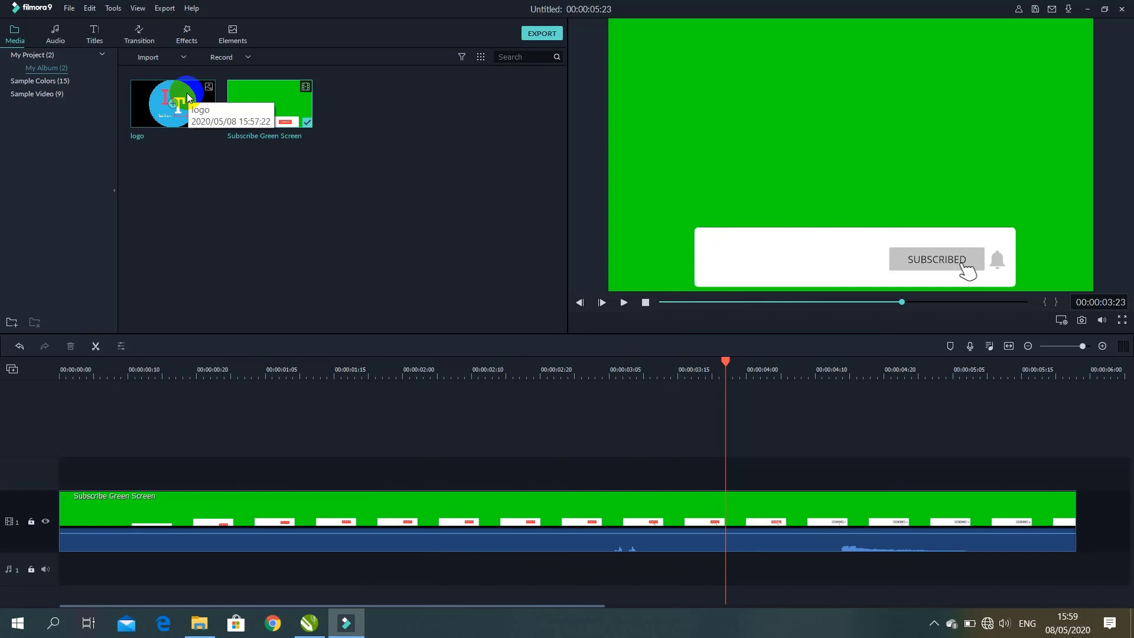
left_click_drag(187, 97, 208, 481)
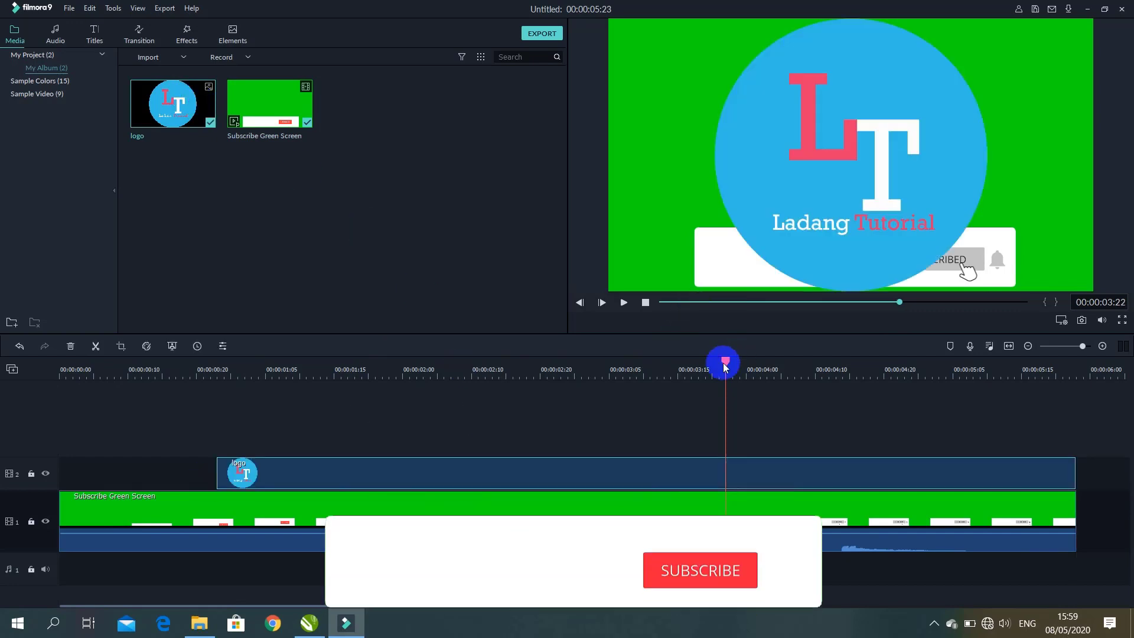
- Shrink the logo and position it inside the left end of the white subscribe banner, at frame 00:00:00:24
left_click_drag(724, 362, 224, 430)
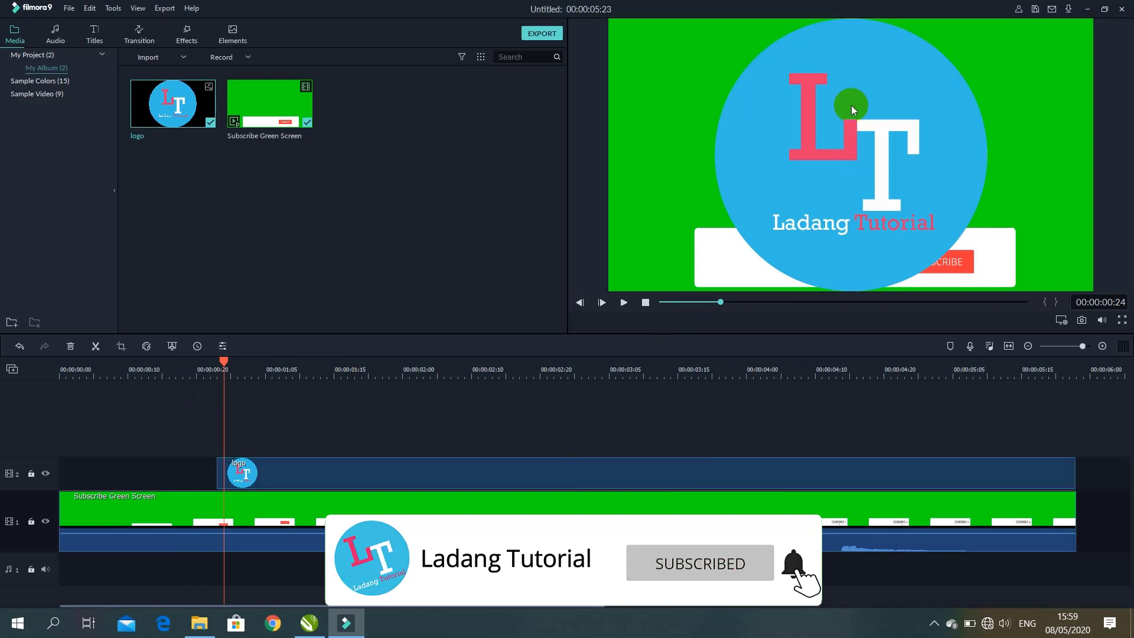
left_click(677, 470)
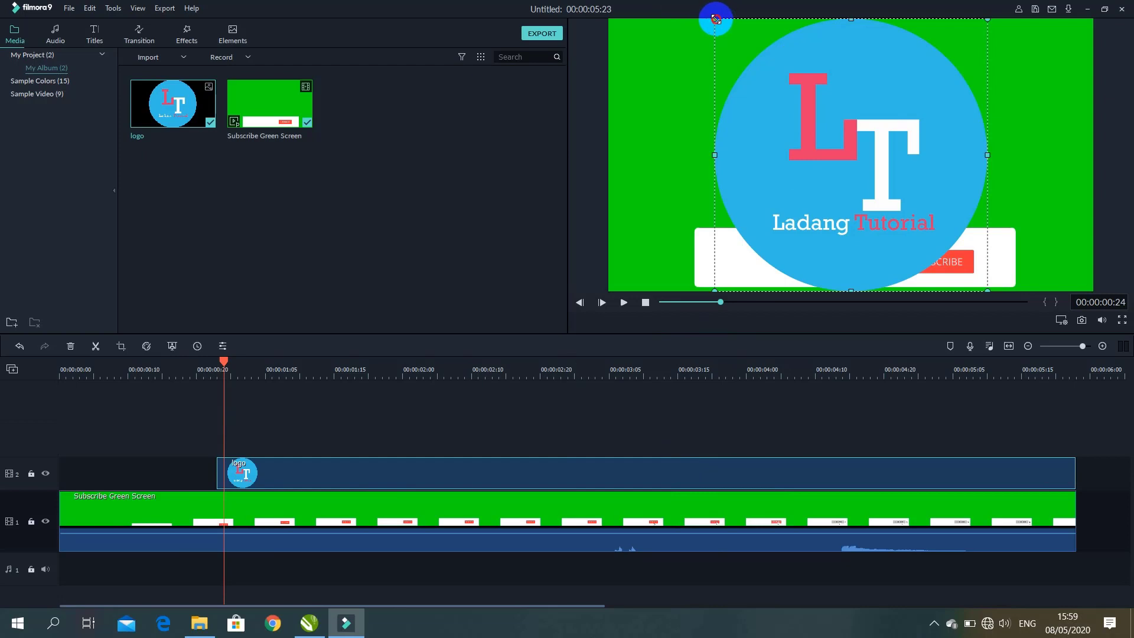
left_click_drag(715, 19, 740, 253)
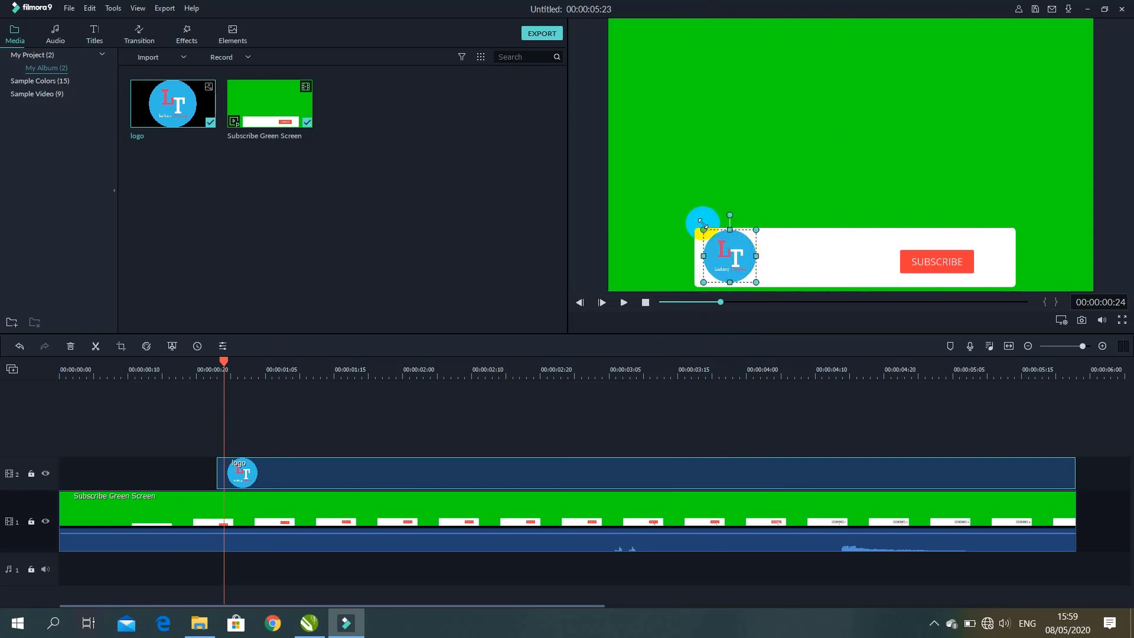
left_click_drag(703, 229, 727, 252)
left_click(688, 180)
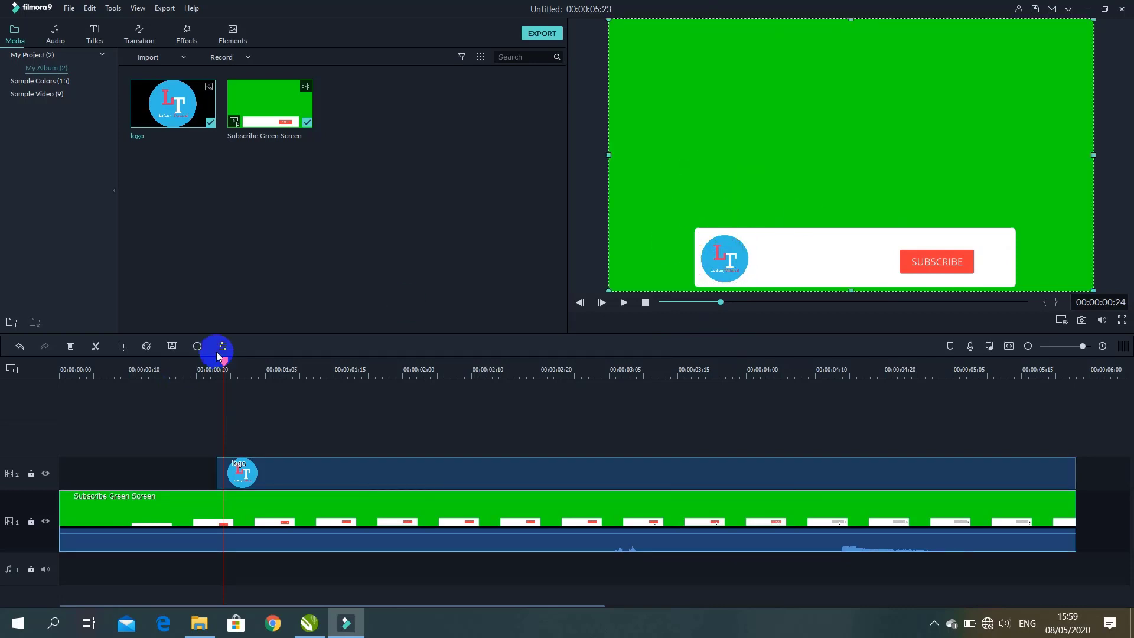
- Review the logo's timing against the white banner from its entrance to the end of the clip
left_click_drag(226, 362, 197, 362)
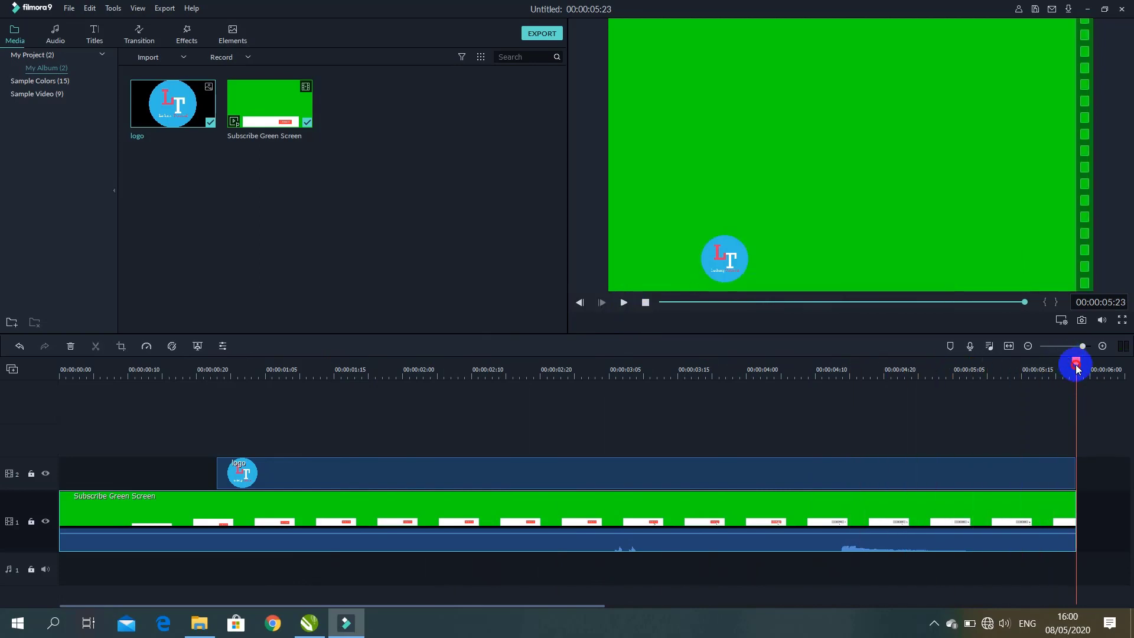
left_click_drag(1075, 367, 214, 433)
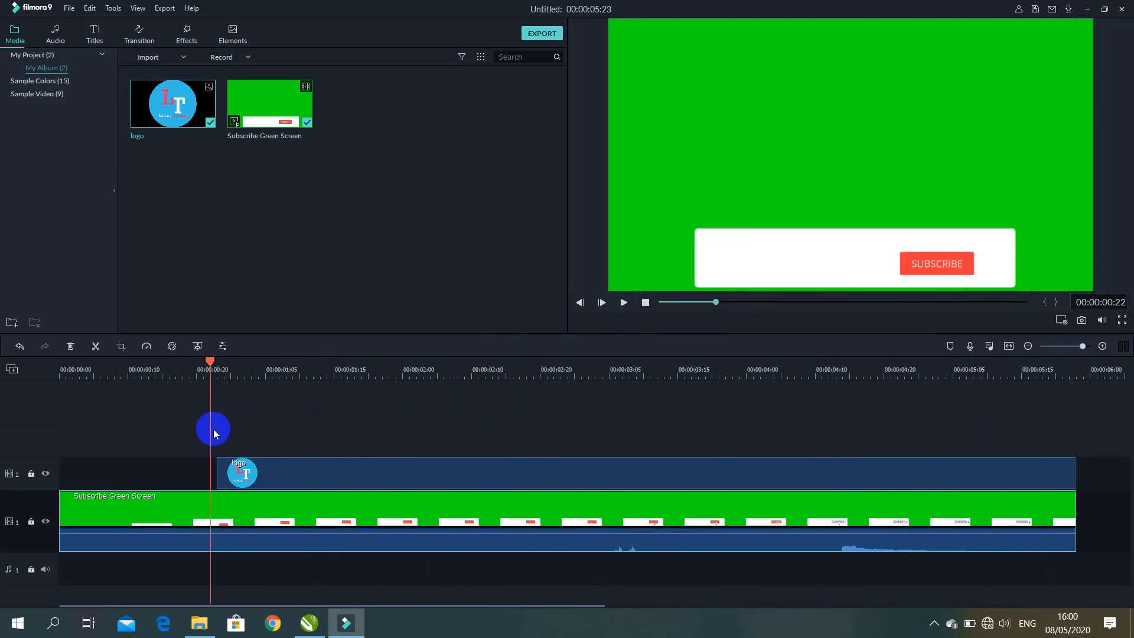
left_click(191, 470)
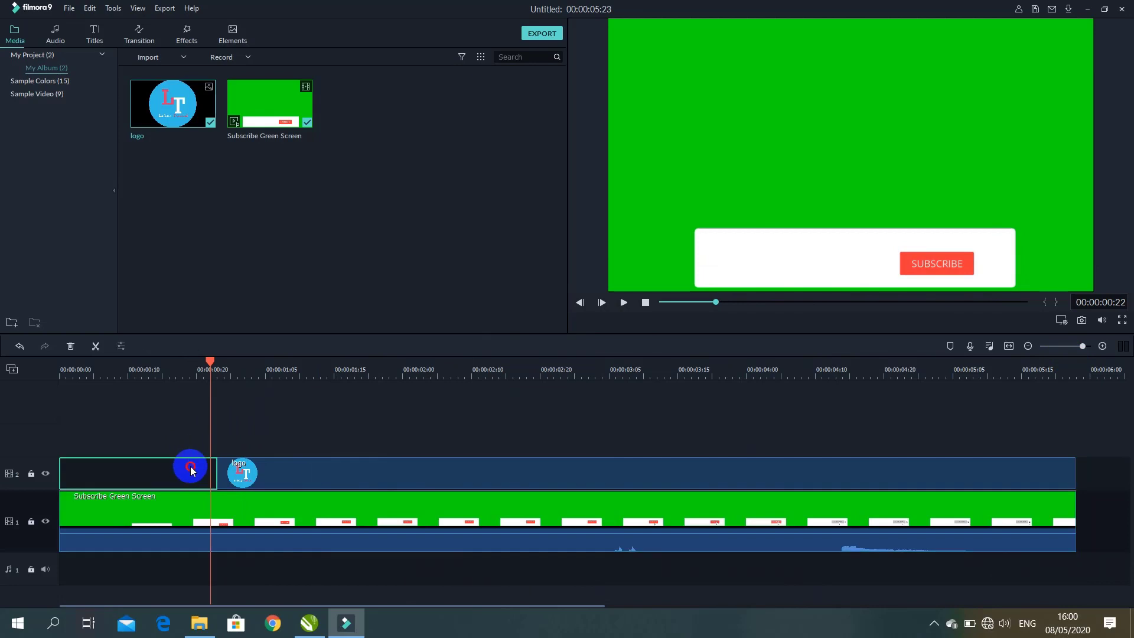
left_click(271, 437)
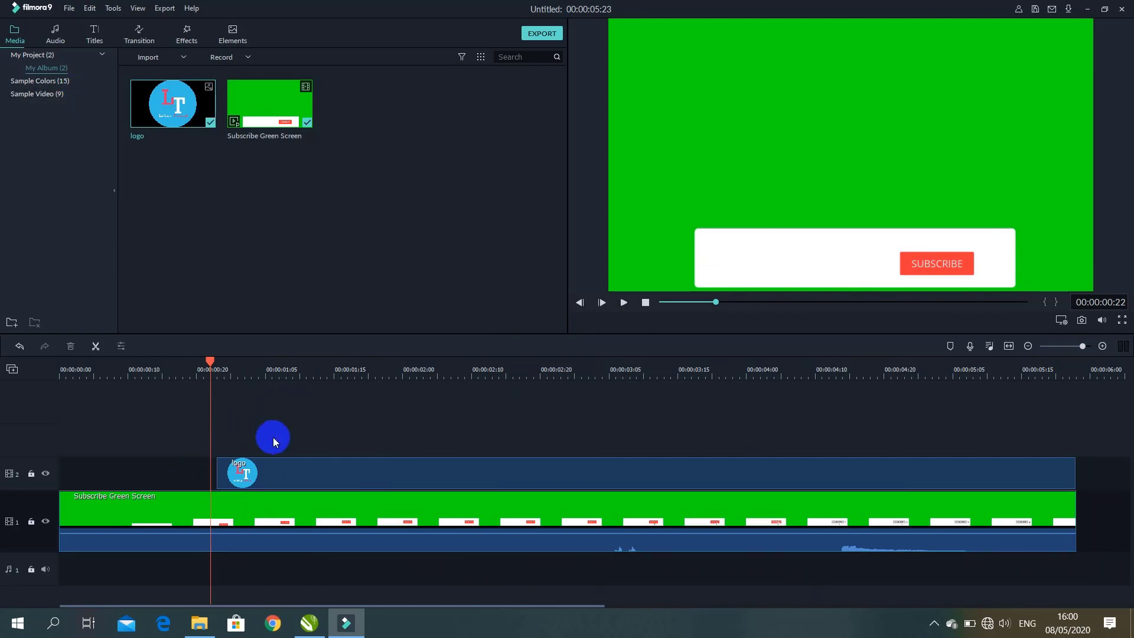
- Add the Title 41 preset on video track 3 above the logo, spanning from about 00:00:00:23 to the clip's end
left_click(93, 37)
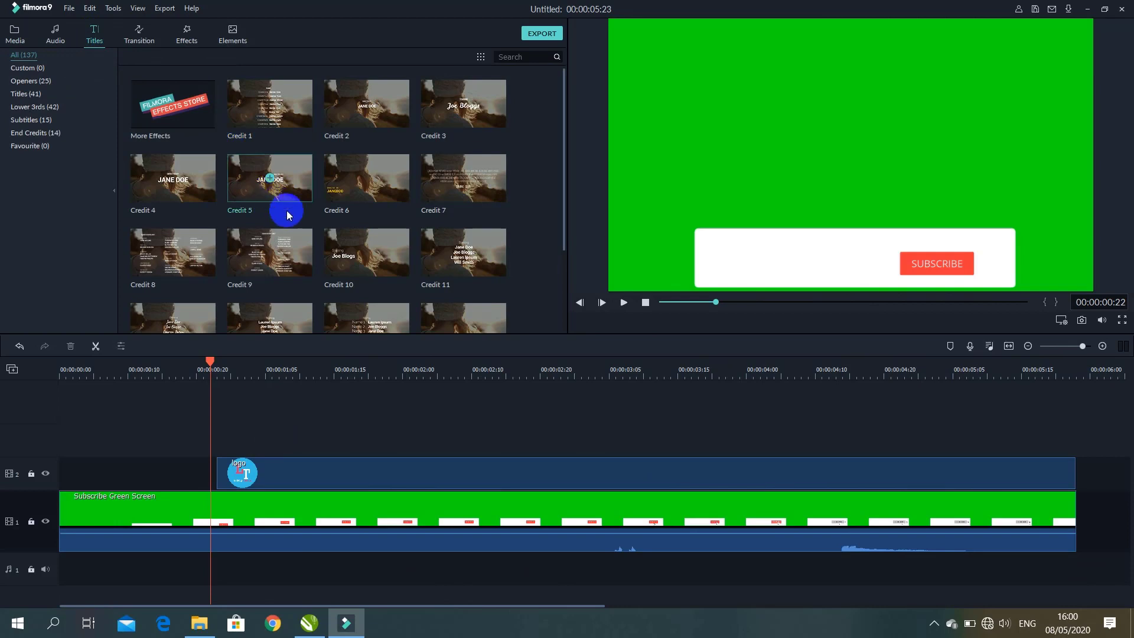
scroll(288, 217, "down", 15)
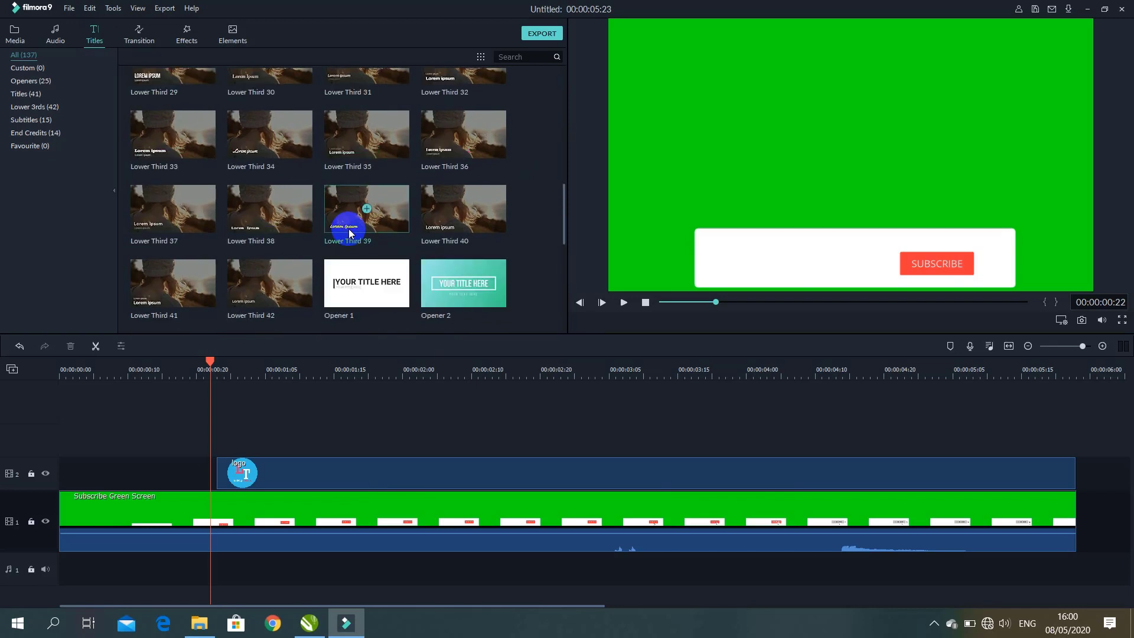
scroll(349, 232, "down", 10)
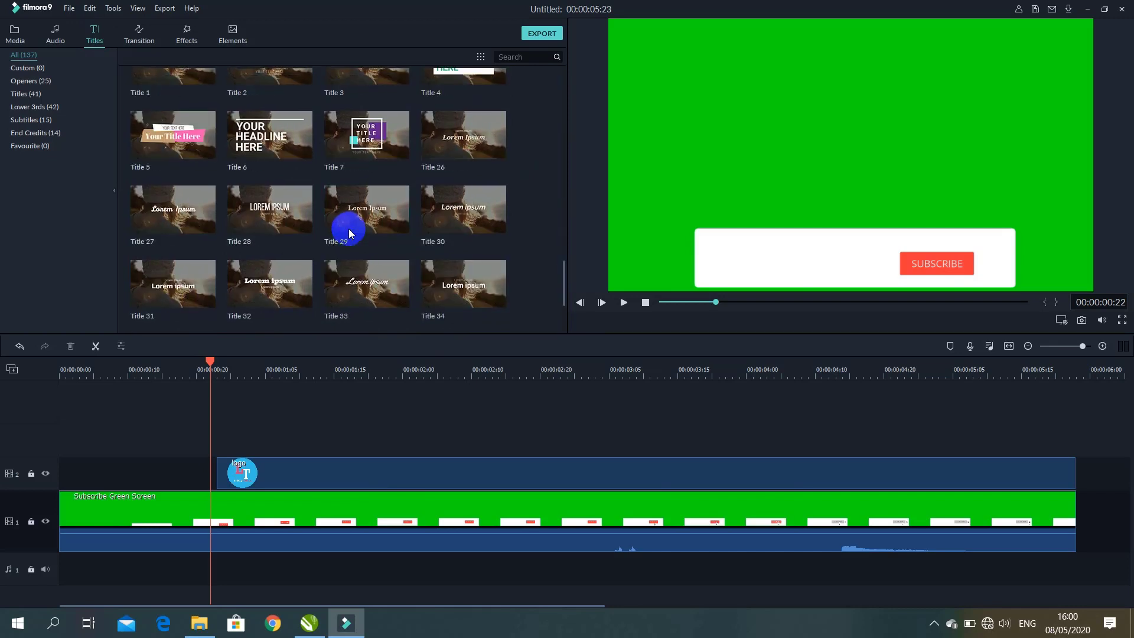
scroll(349, 233, "down", 2)
left_click_drag(369, 286, 245, 458)
left_click_drag(252, 355, 372, 301)
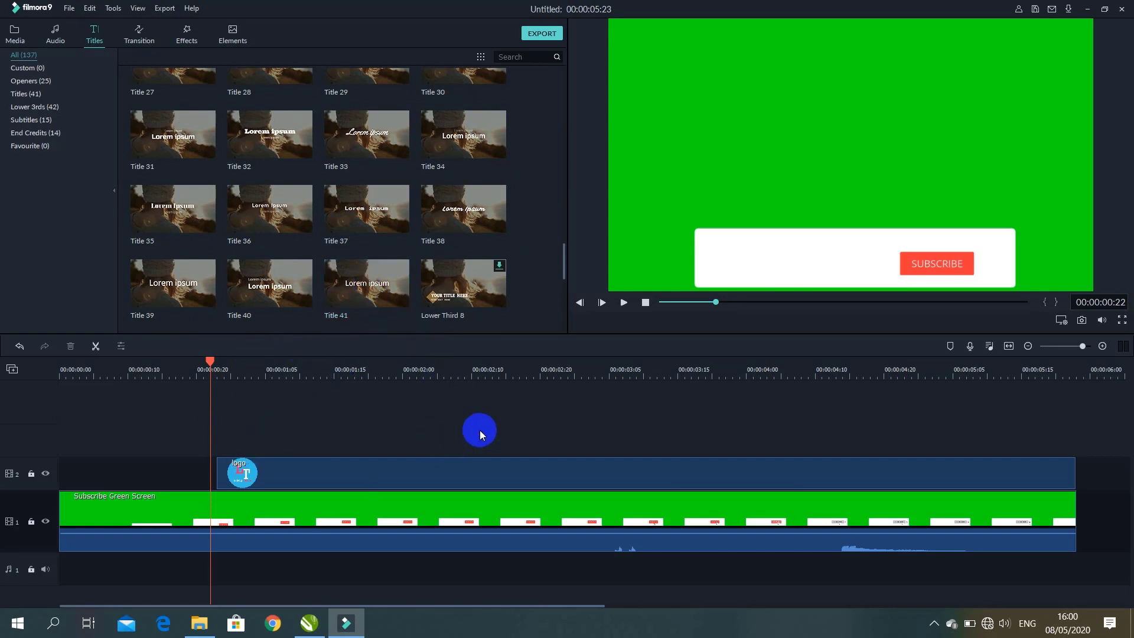
left_click(385, 285)
left_click_drag(384, 286, 210, 432)
left_click_drag(212, 367, 218, 361)
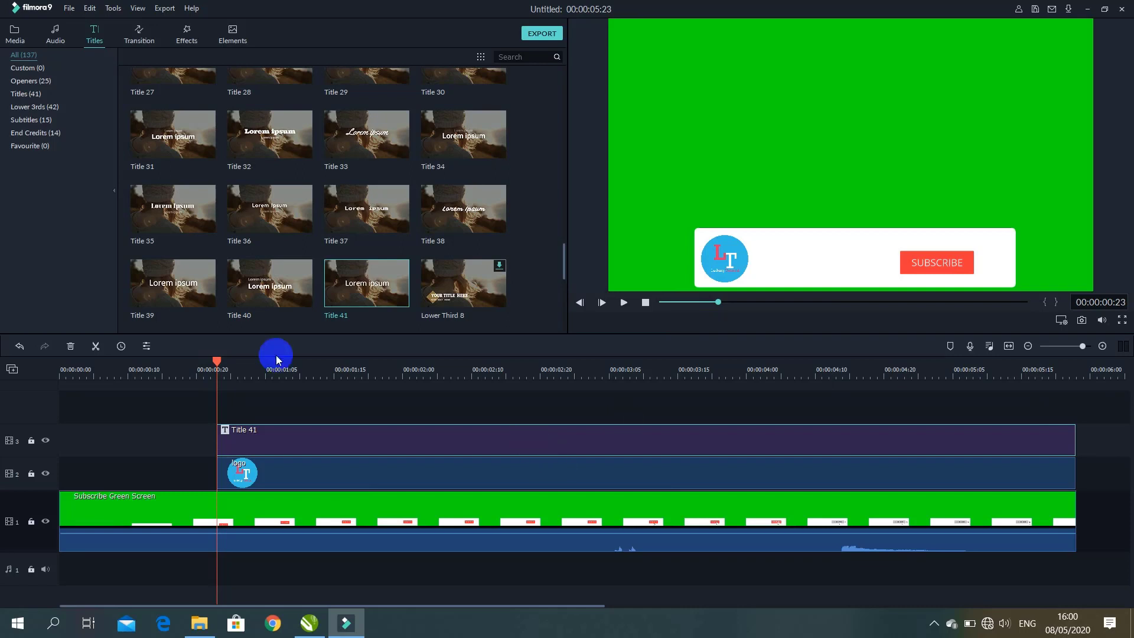
- Set the text color of the Title 41 clip to black
left_click_drag(216, 361, 237, 362)
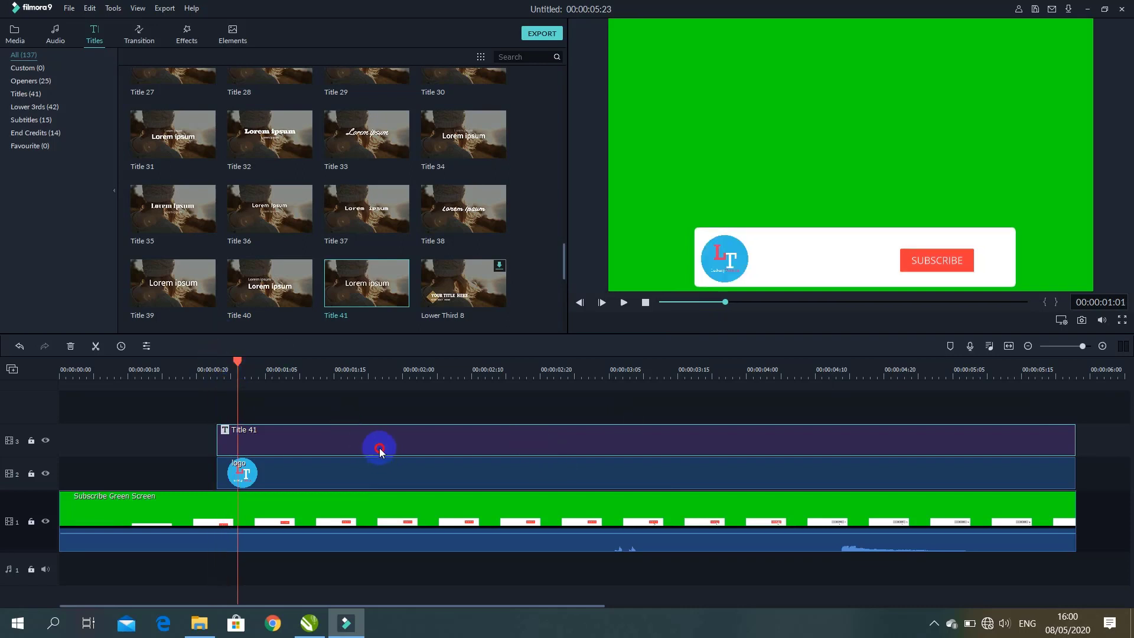
double_click(381, 450)
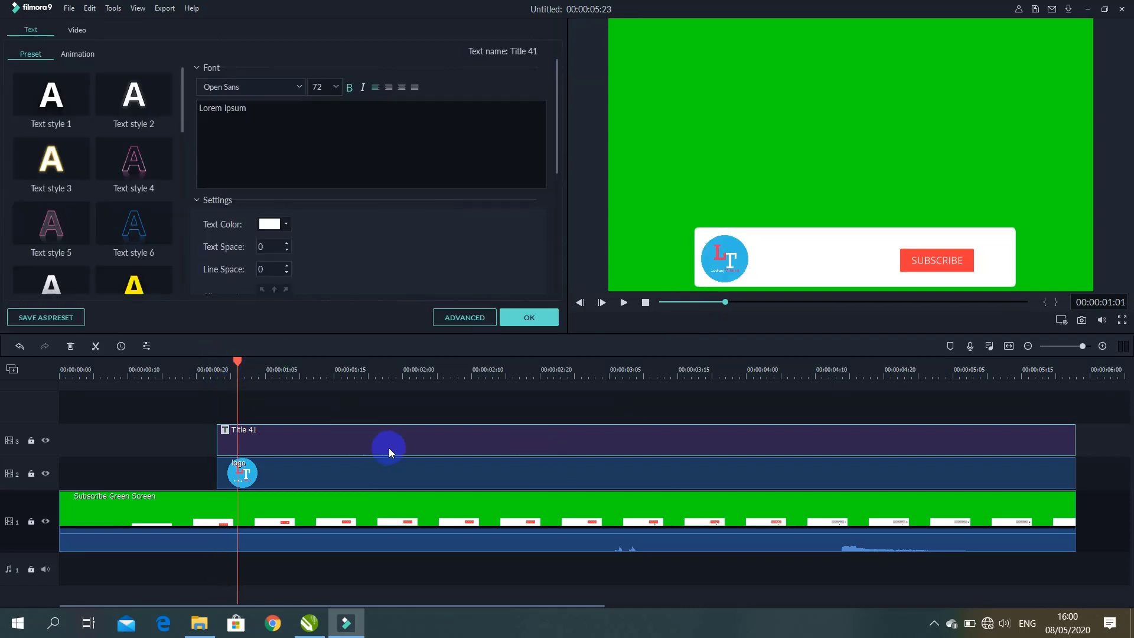
left_click(283, 227)
left_click(262, 277)
left_click(528, 320)
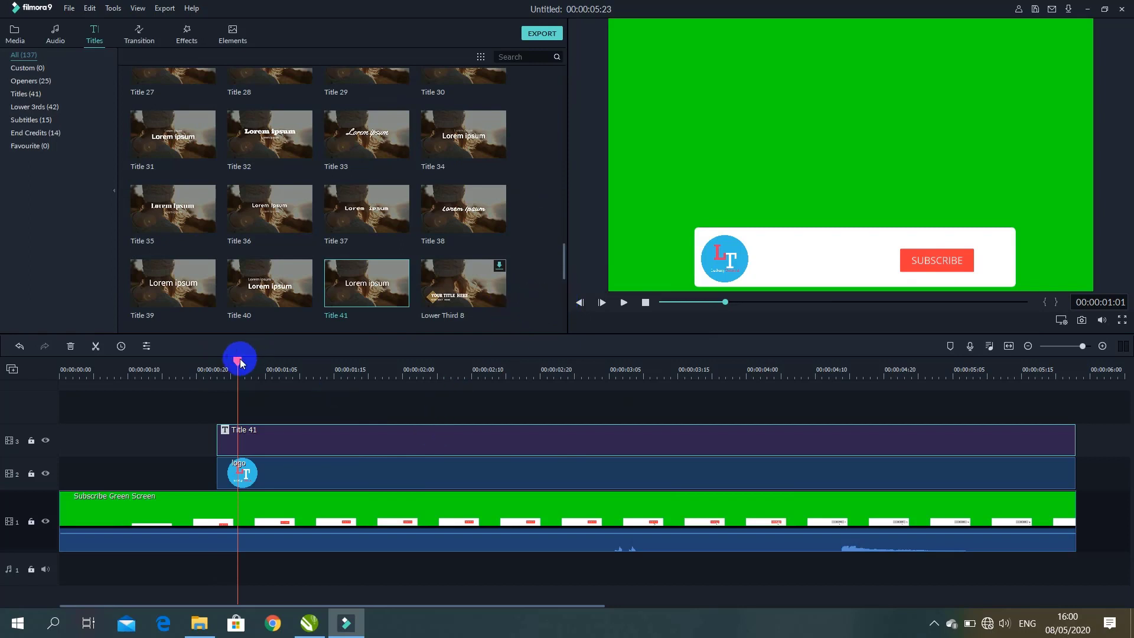
- At 00:00:01:23, lower the title onto the white banner and replace its text with "Ladang Tutorial"
left_click_drag(237, 362, 389, 365)
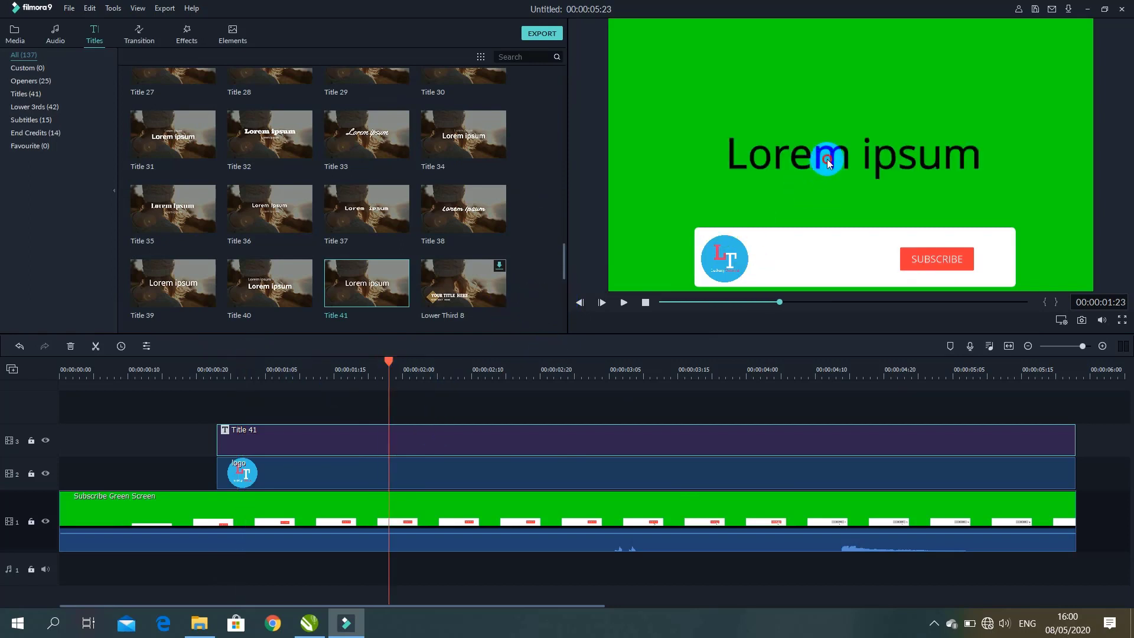
left_click_drag(827, 158, 825, 242)
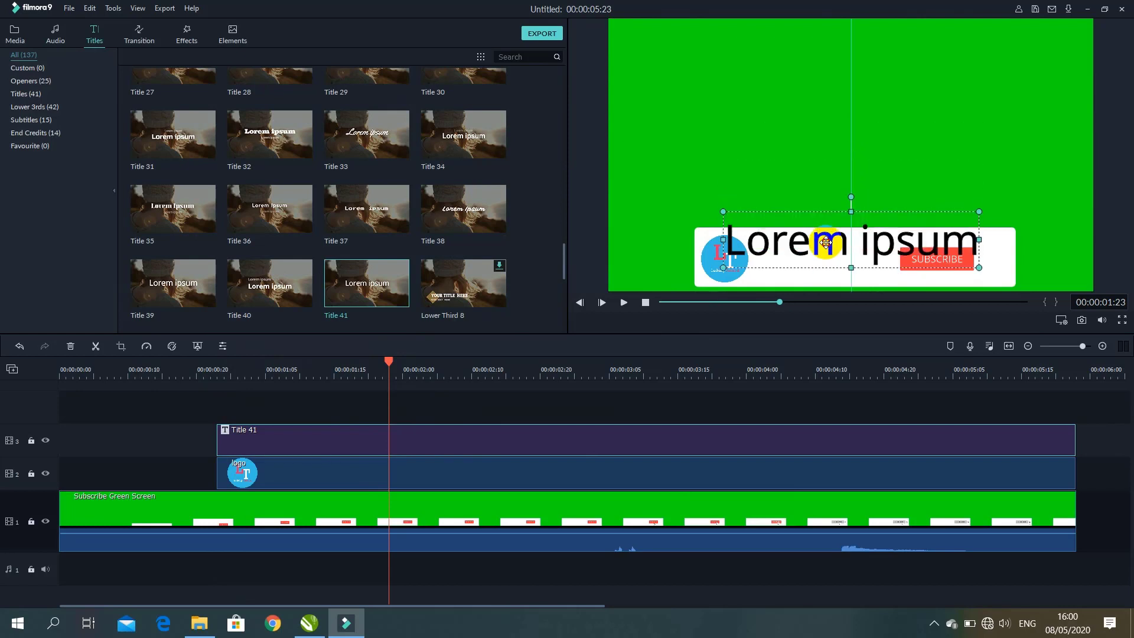
double_click(824, 243)
key("ctrl+a")
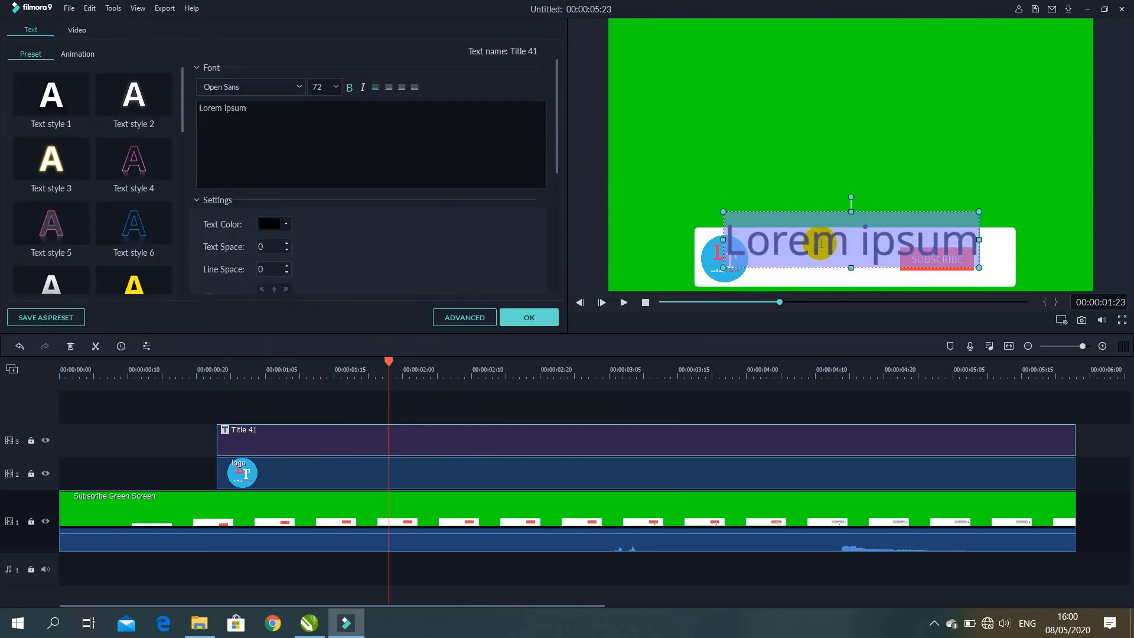
type("Ladang")
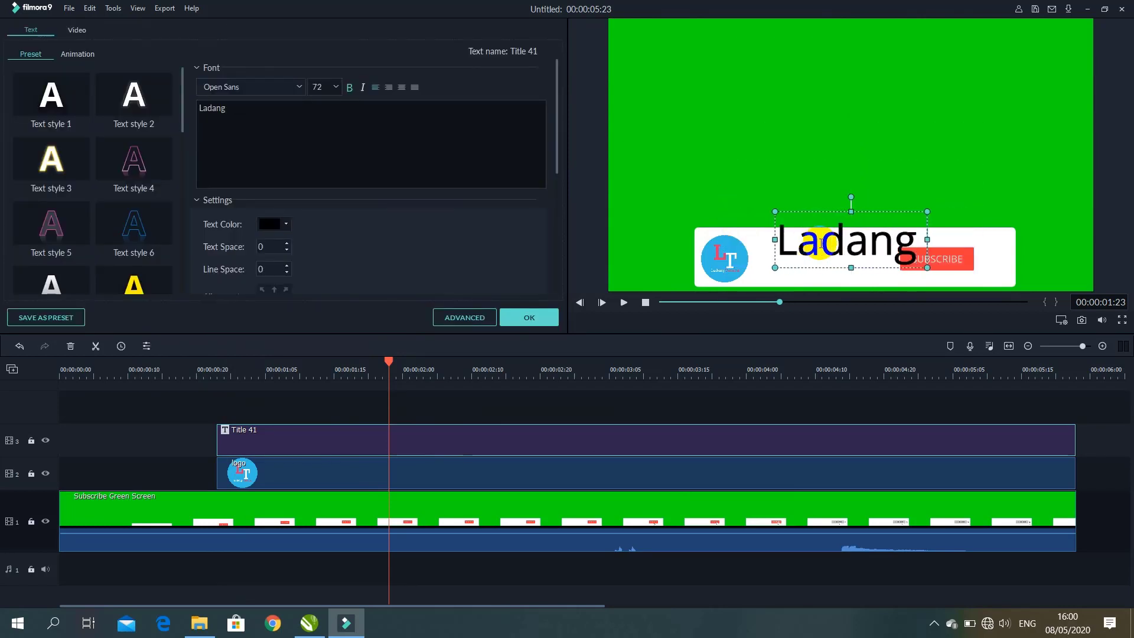
type(" Tutorial")
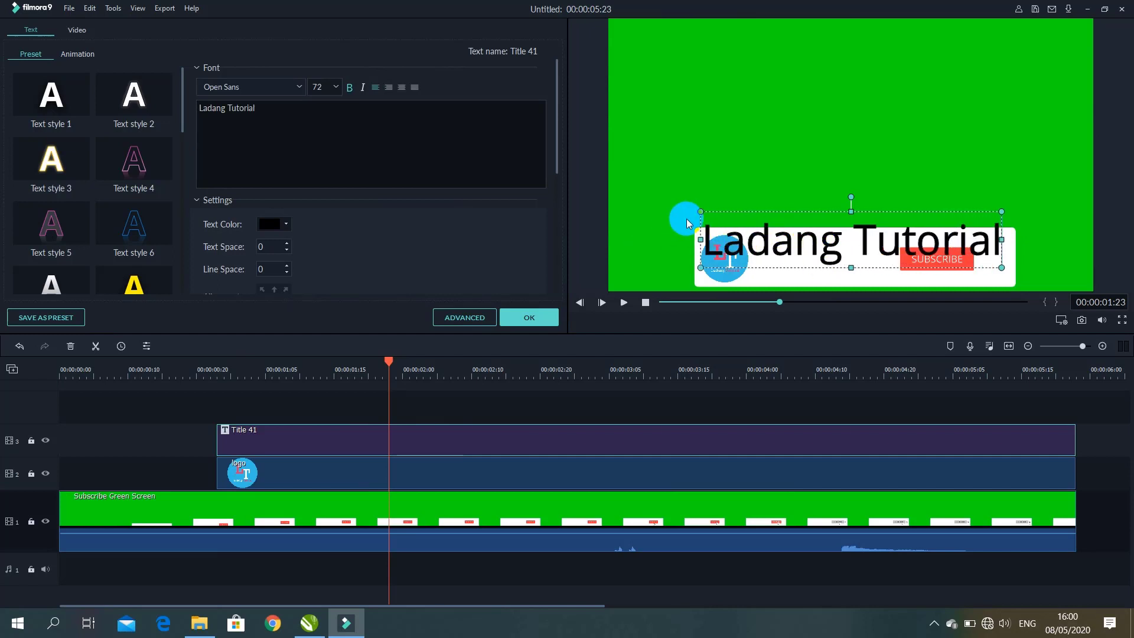
- Shrink the Ladang Tutorial title and position it on the banner between the logo and the red SUBSCRIBE button
left_click_drag(699, 211, 862, 270)
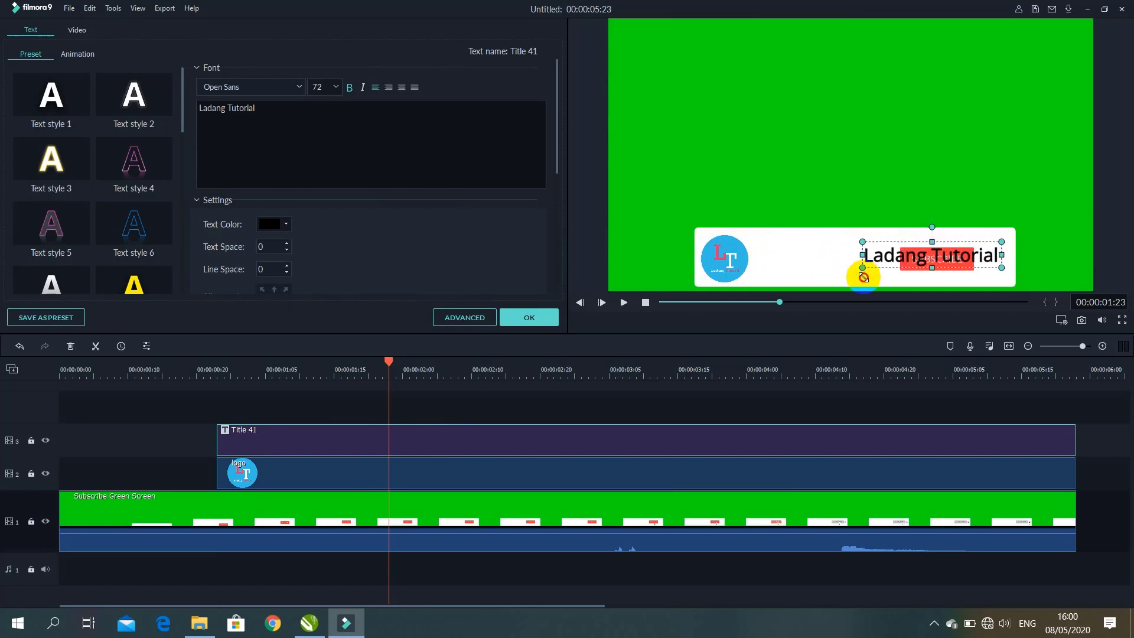
left_click_drag(947, 257, 849, 253)
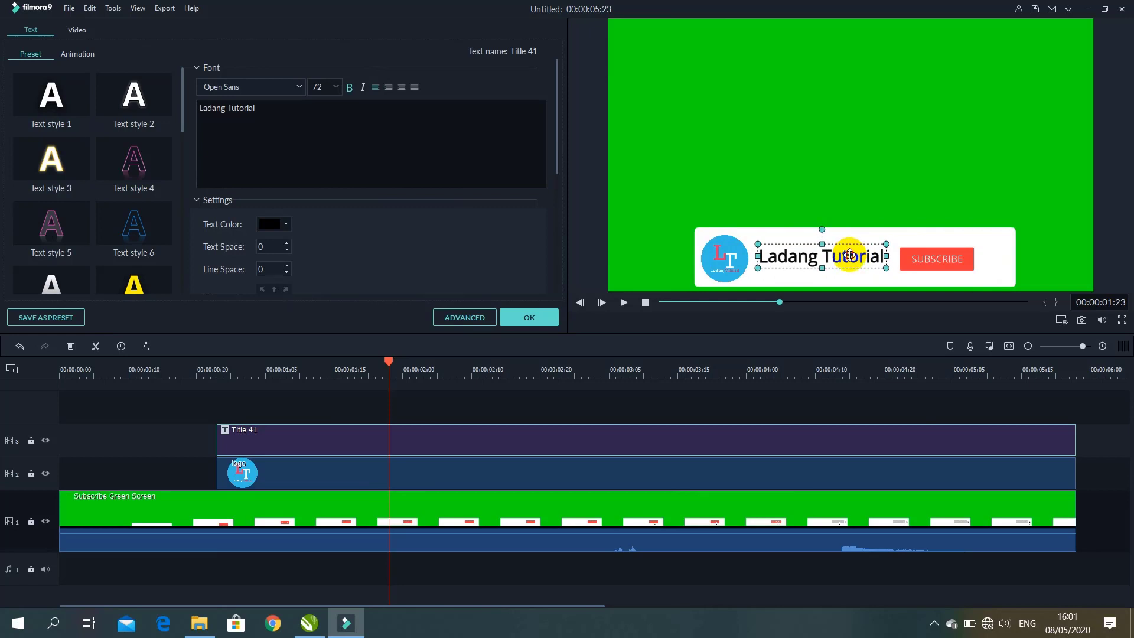
left_click(912, 405)
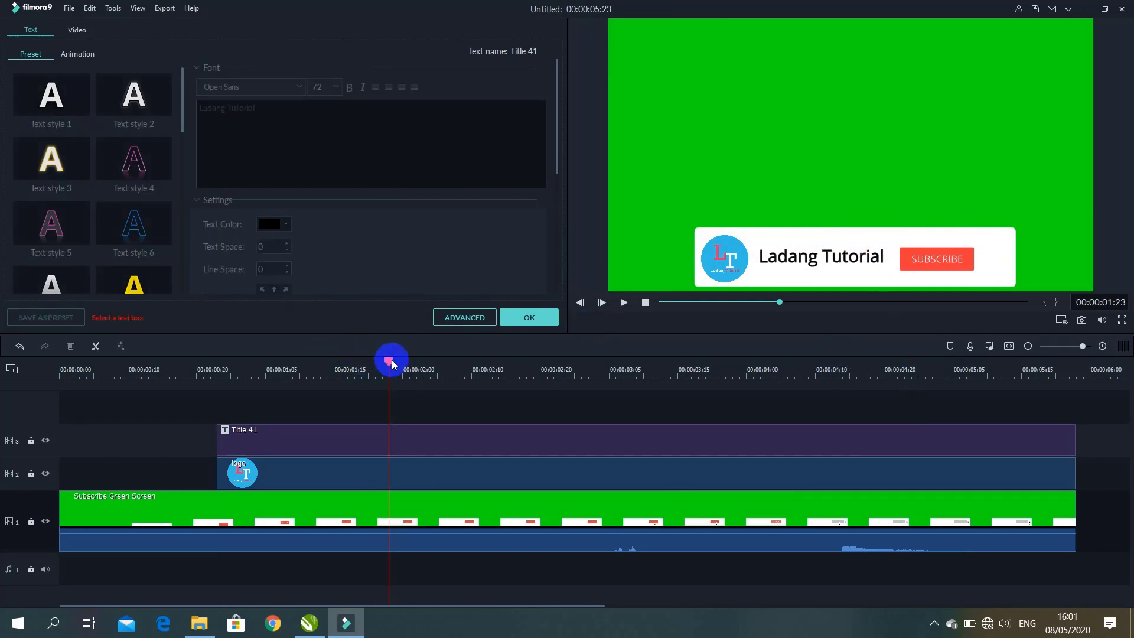
- Close the title settings and play the composition from about 00:00:00:20 to check the logo and title
left_click_drag(390, 361, 201, 394)
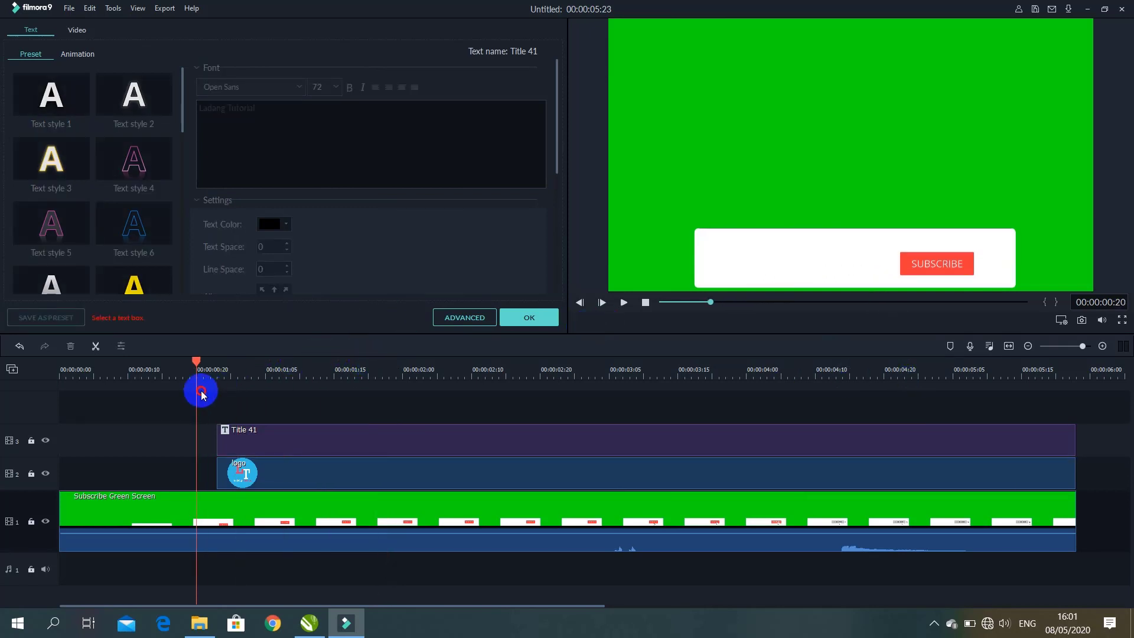
left_click(519, 317)
left_click(623, 303)
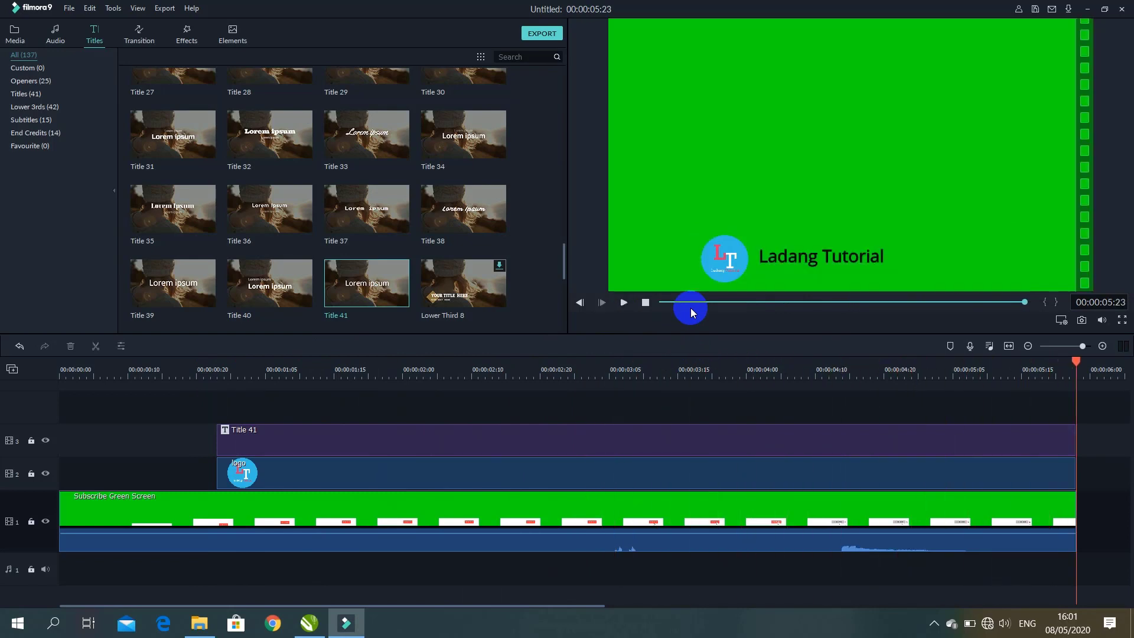
- Apply the Up Down 1 motion effect to the logo clip on video track 2
left_click_drag(1076, 357, 179, 416)
left_click(243, 470)
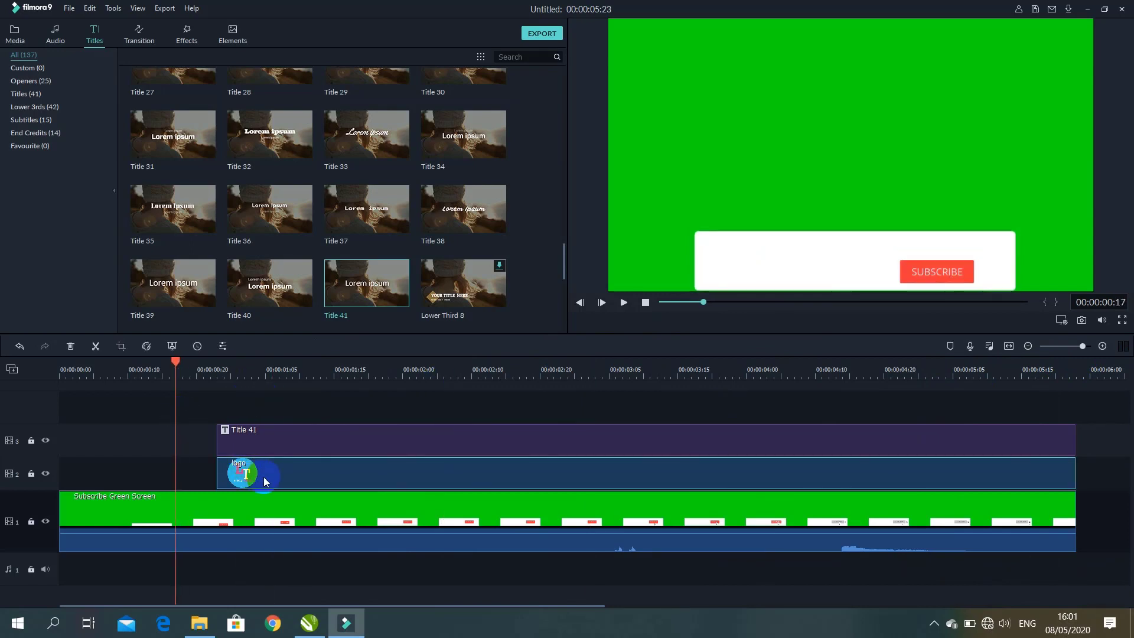
double_click(263, 476)
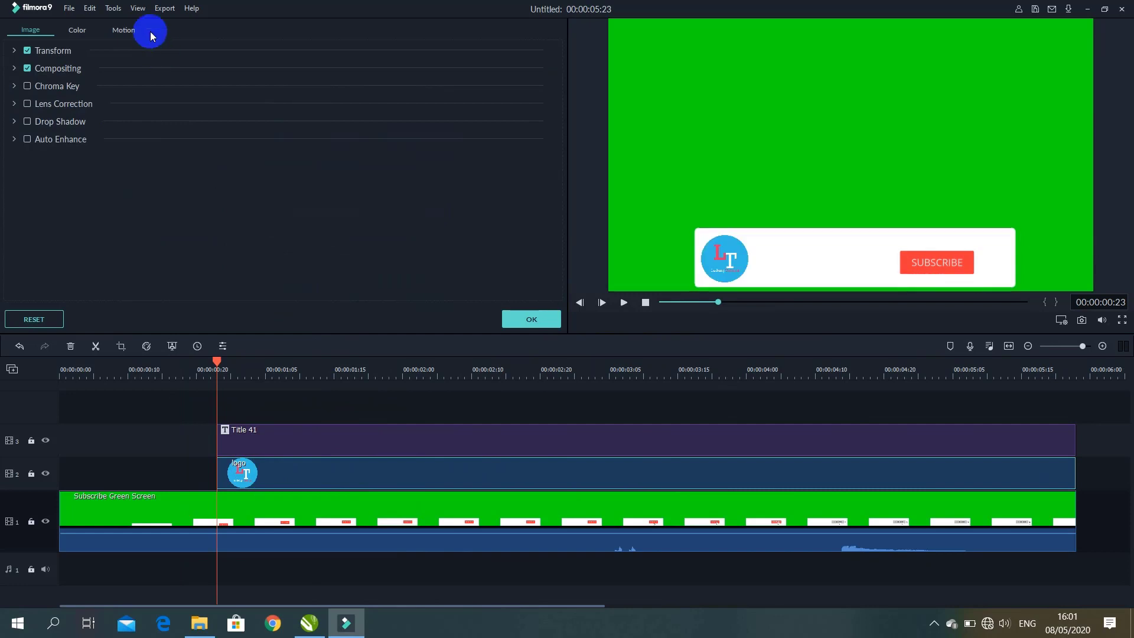
left_click(122, 31)
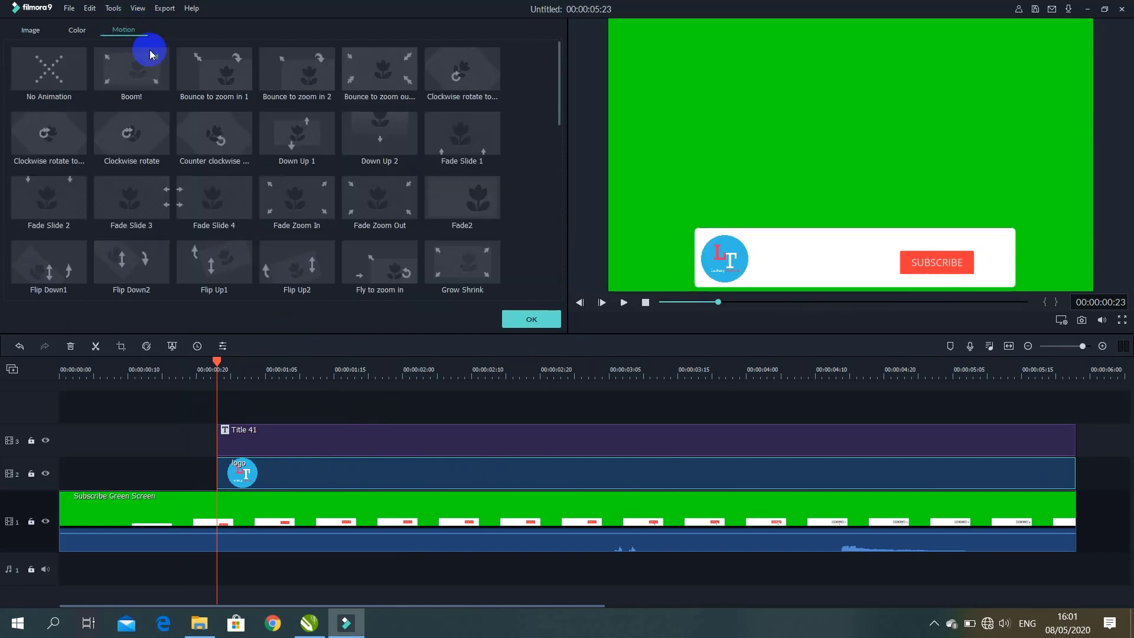
scroll(135, 151, "down", 5)
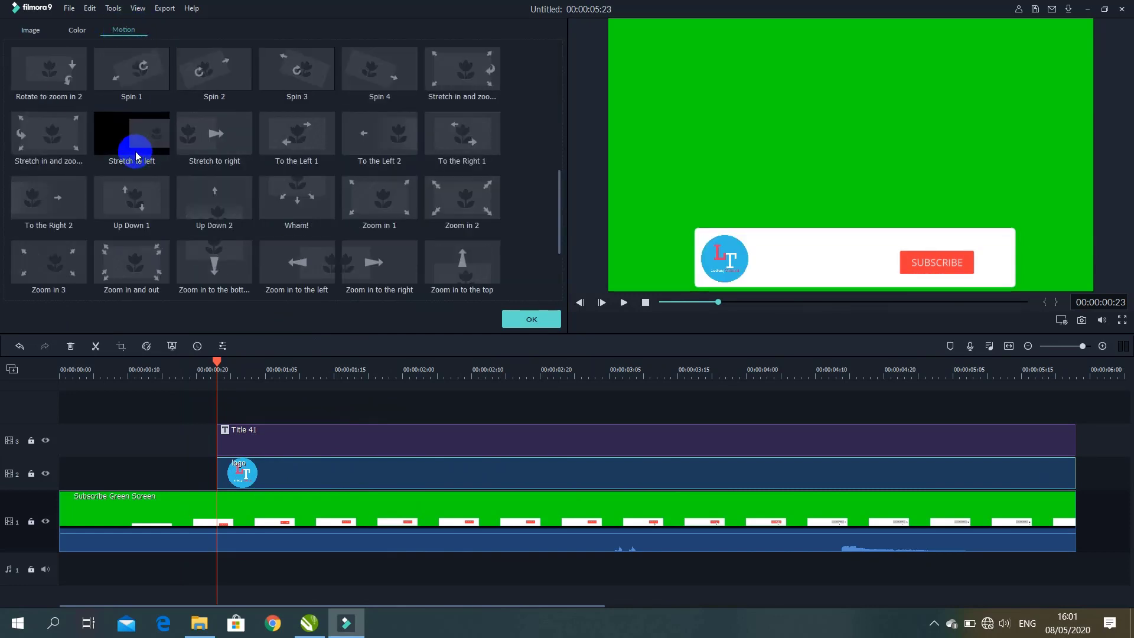
double_click(146, 205)
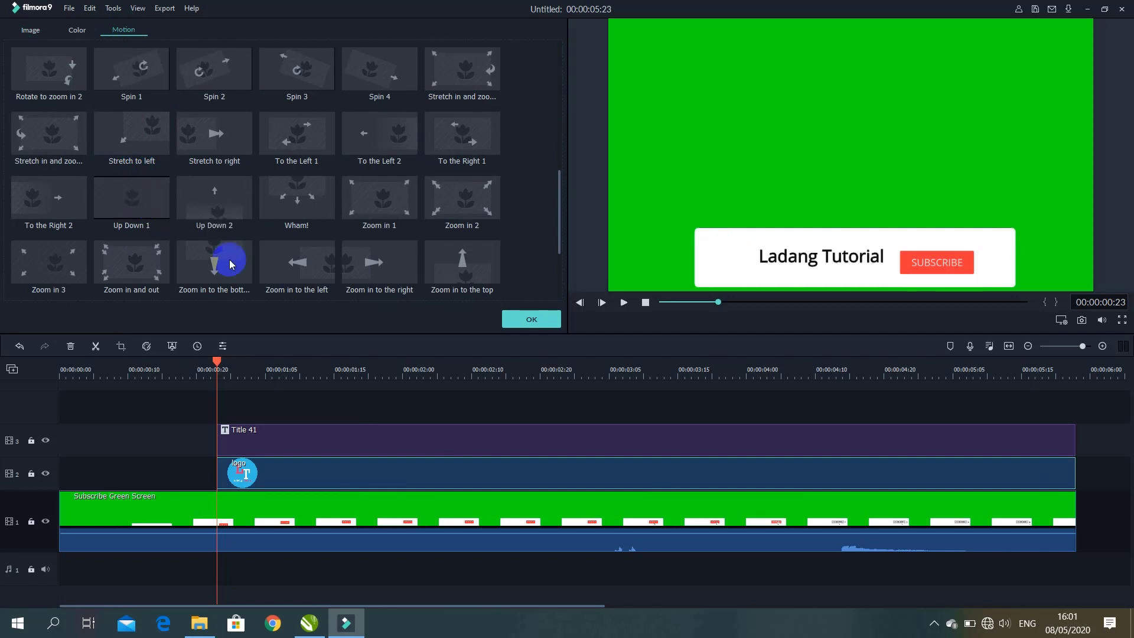
- Apply the Type Writer animation to the Ladang Tutorial title on video track 3
left_click(164, 443)
double_click(273, 443)
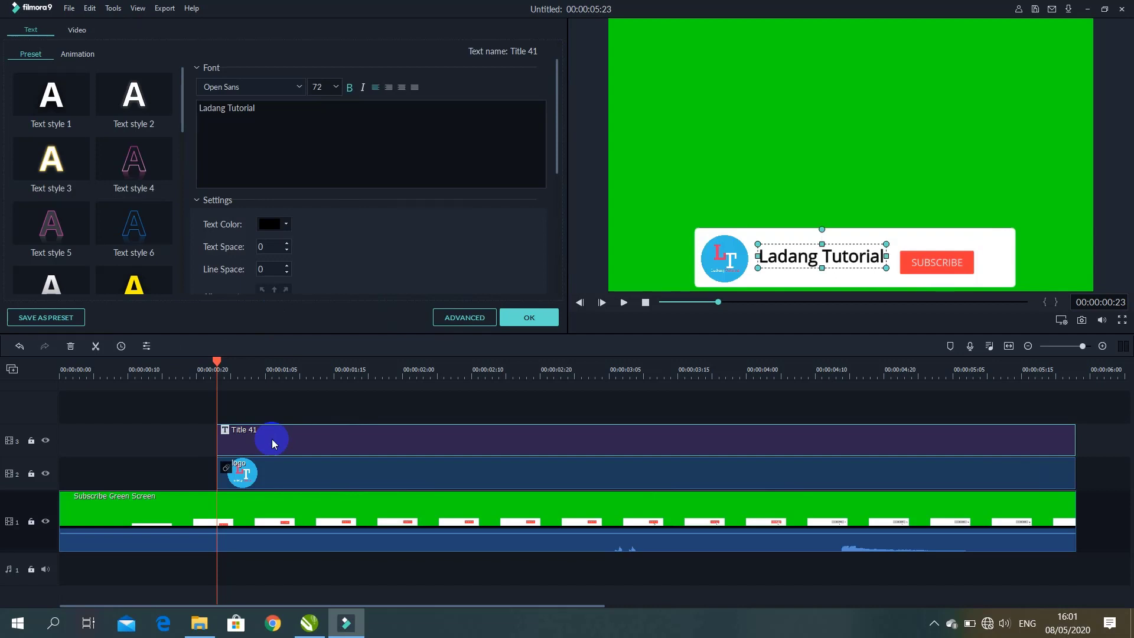
left_click(81, 55)
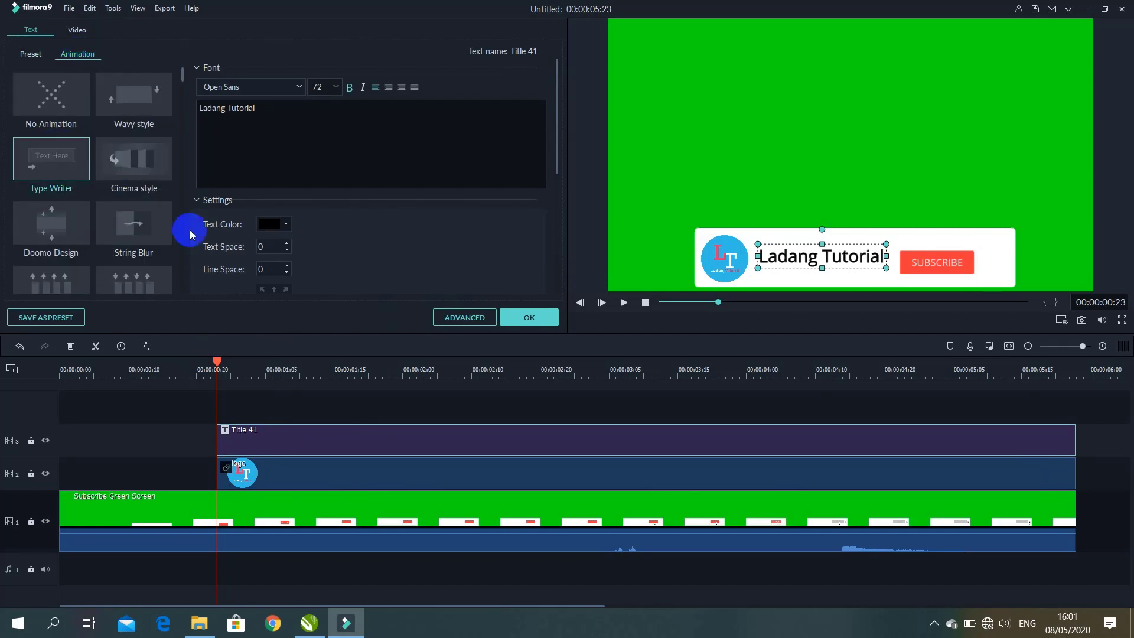
left_click(338, 410)
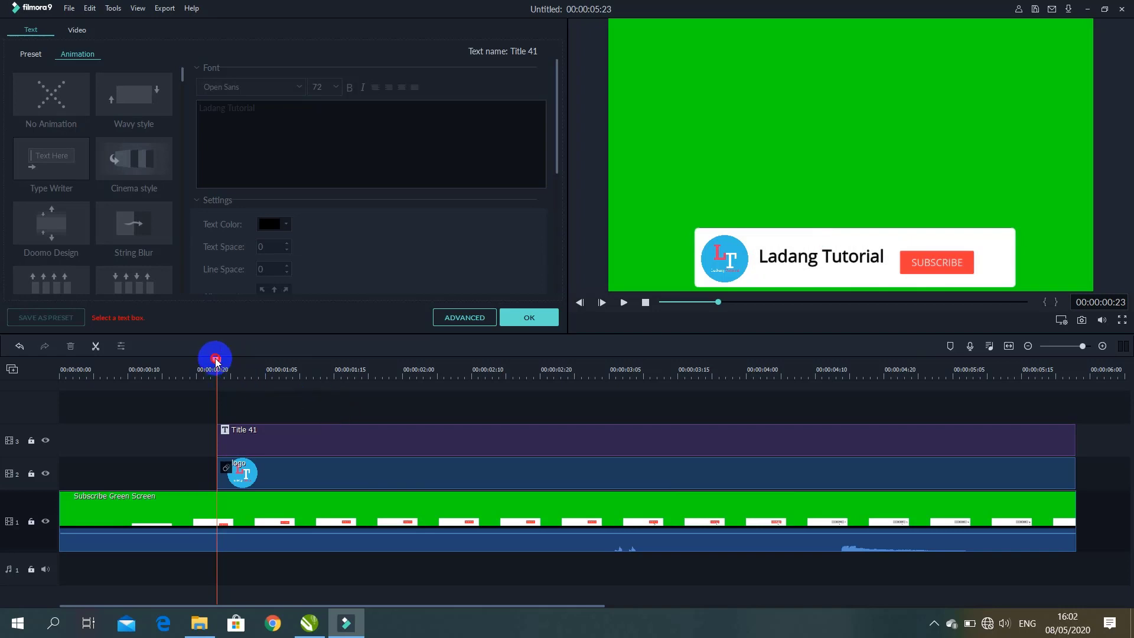
- Confirm the title settings and play the composition from about 00:00:00:19 to review the animations
left_click_drag(215, 360, 190, 360)
left_click(515, 317)
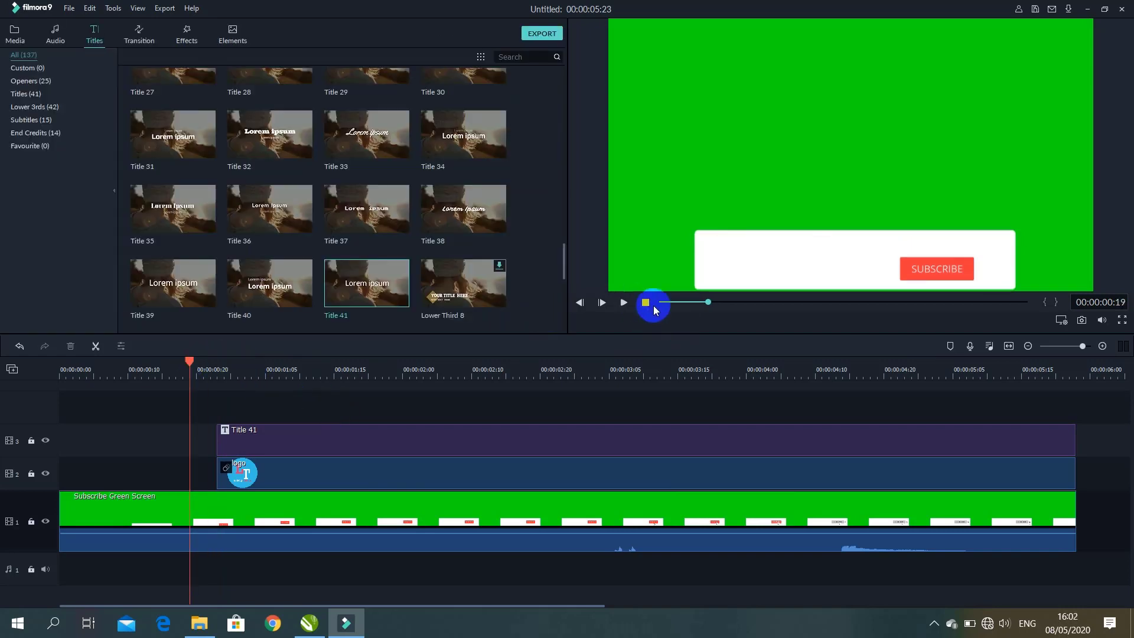
left_click(632, 304)
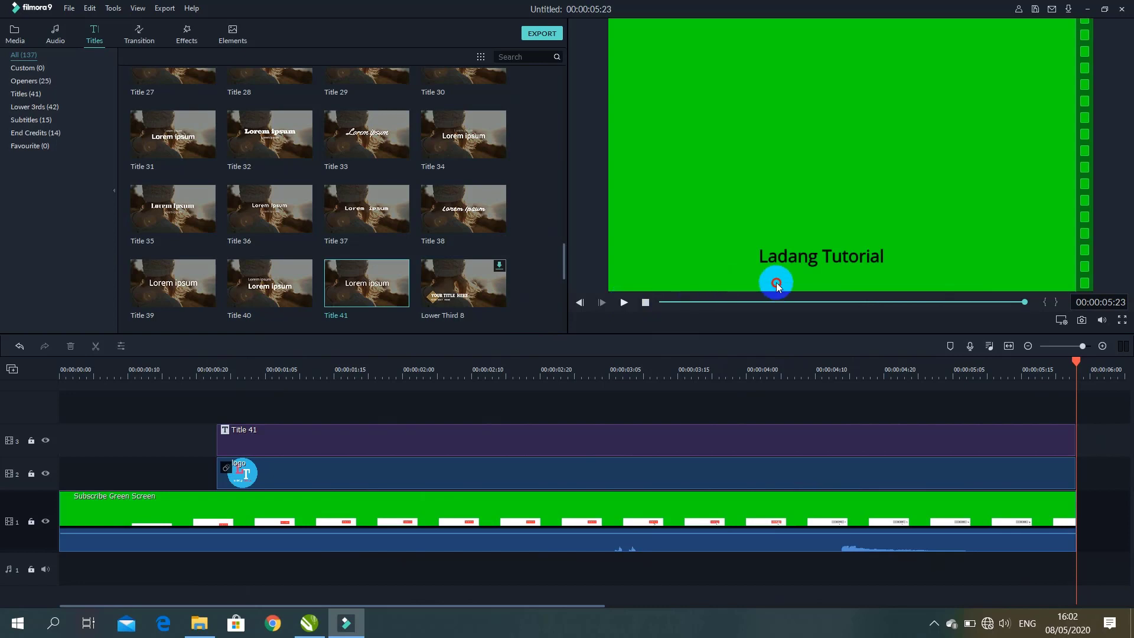
- Trim the end of the Title 41 clip to slightly before the logo clip's end and play back the composition
left_click(1068, 440)
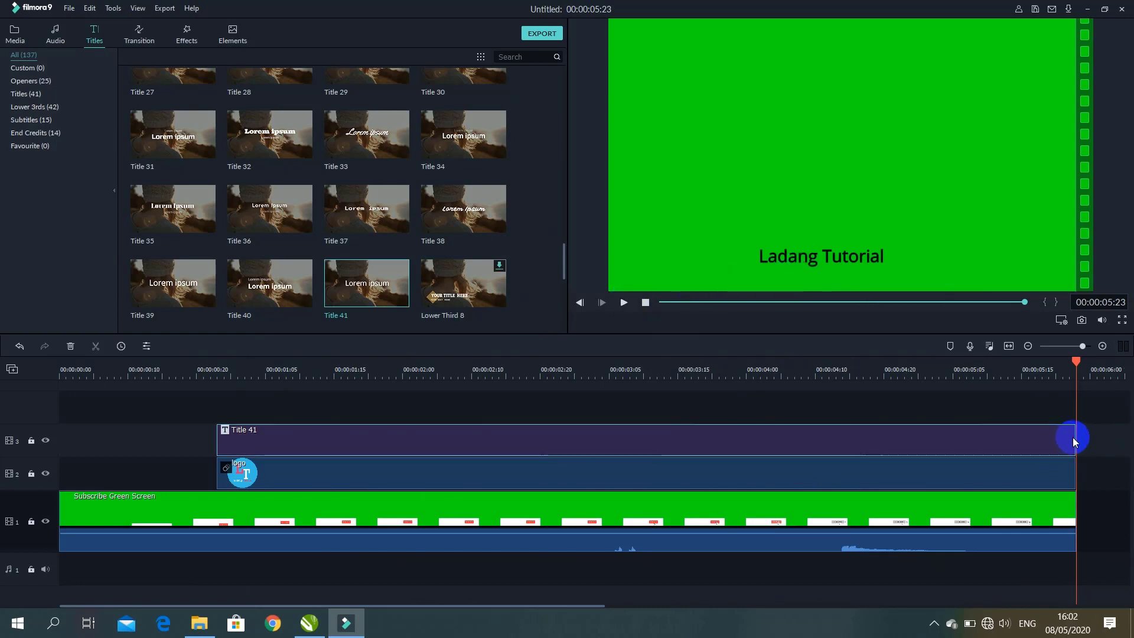
left_click_drag(1073, 438, 1054, 438)
left_click_drag(1077, 362, 127, 443)
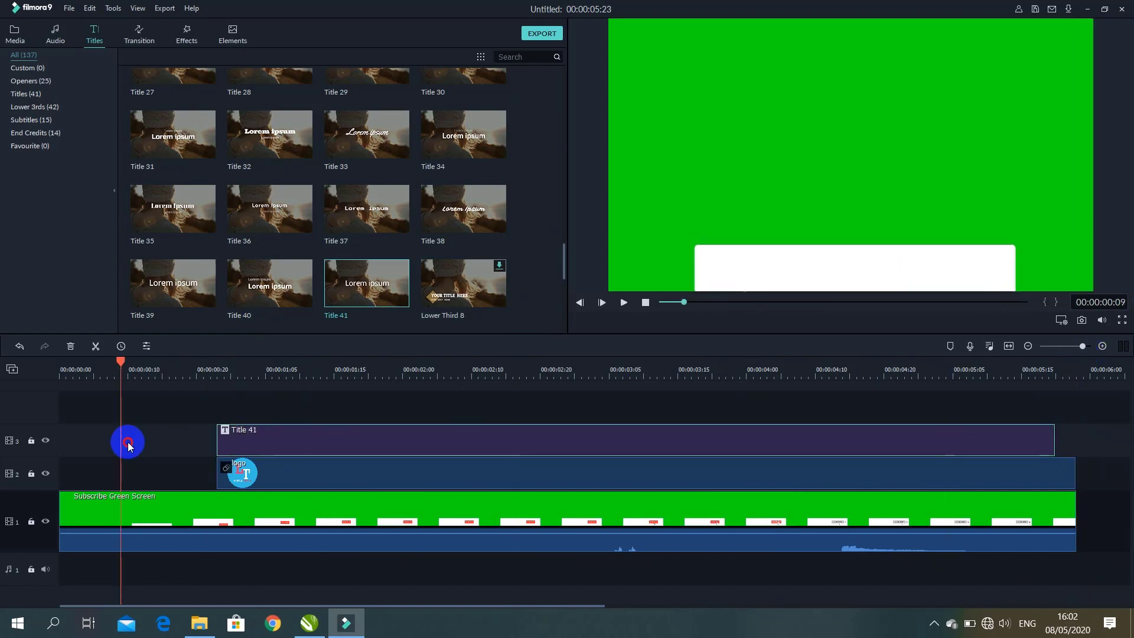
left_click(622, 303)
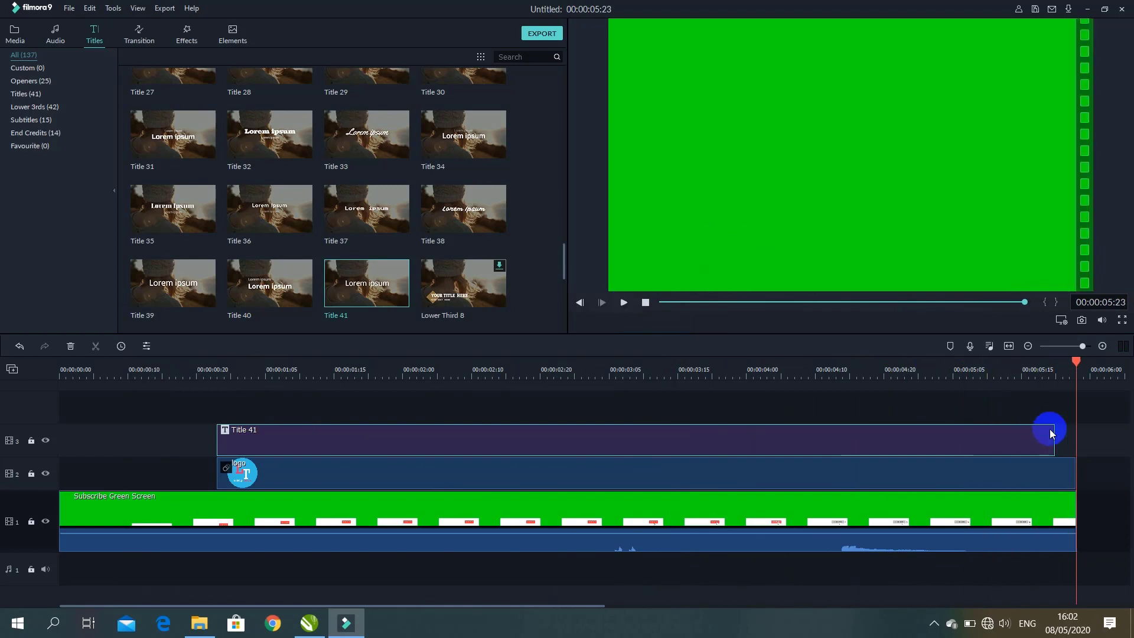
- Shorten the Title 41 clip from its end to a duration of 00:00:04:20 and replay the composition
left_click_drag(1054, 437, 1040, 436)
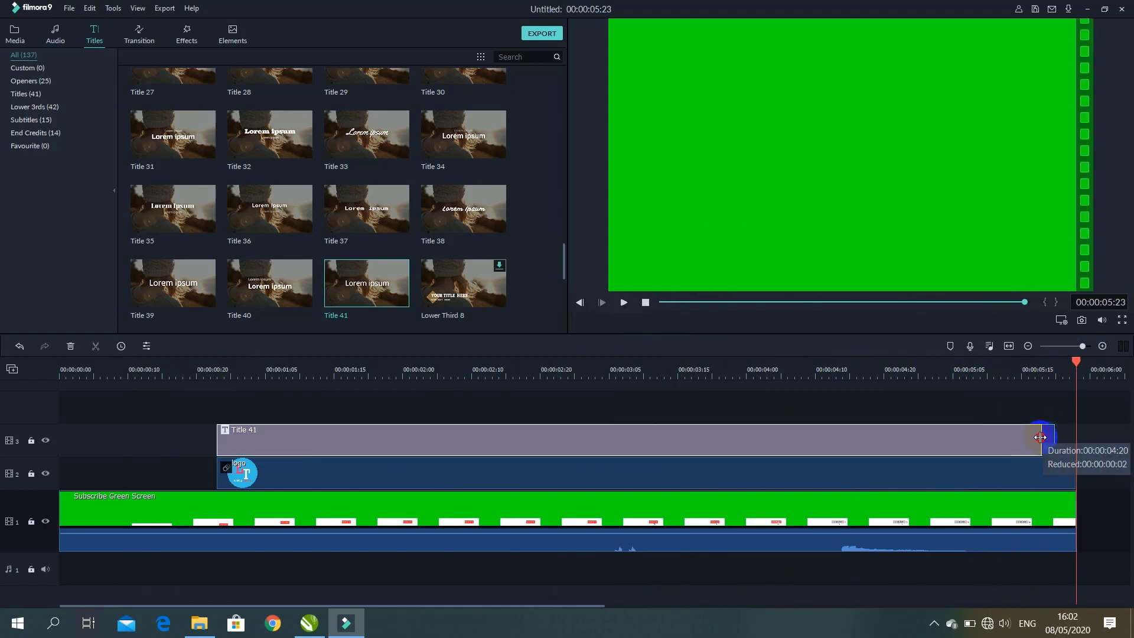
left_click(1069, 397)
left_click_drag(1077, 363, 155, 363)
left_click(611, 312)
left_click(622, 304)
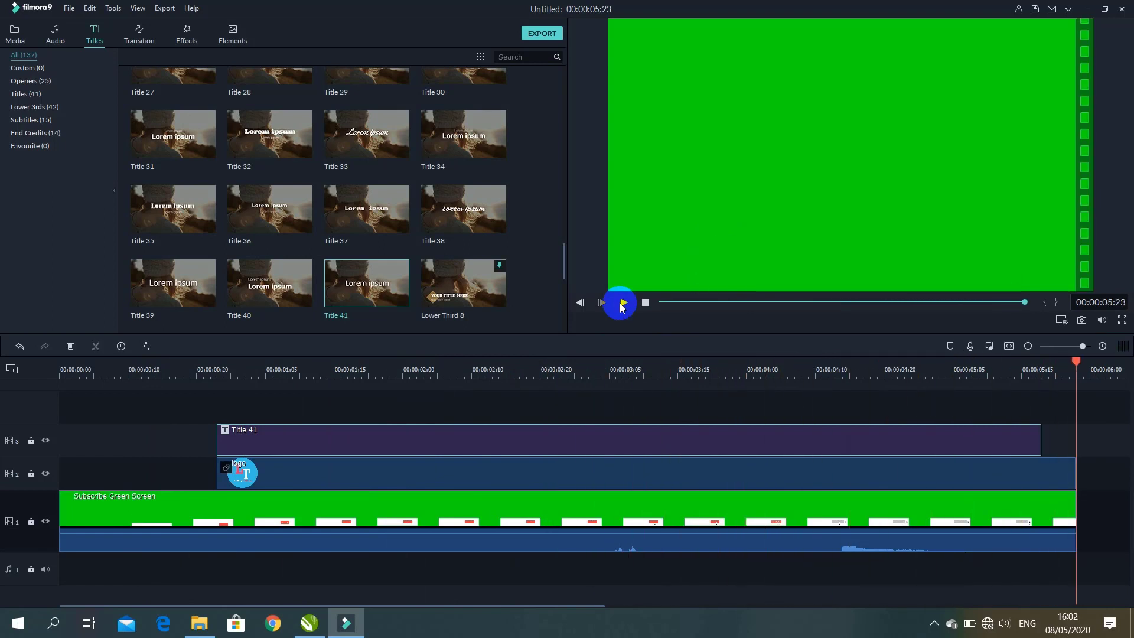
left_click(1043, 414)
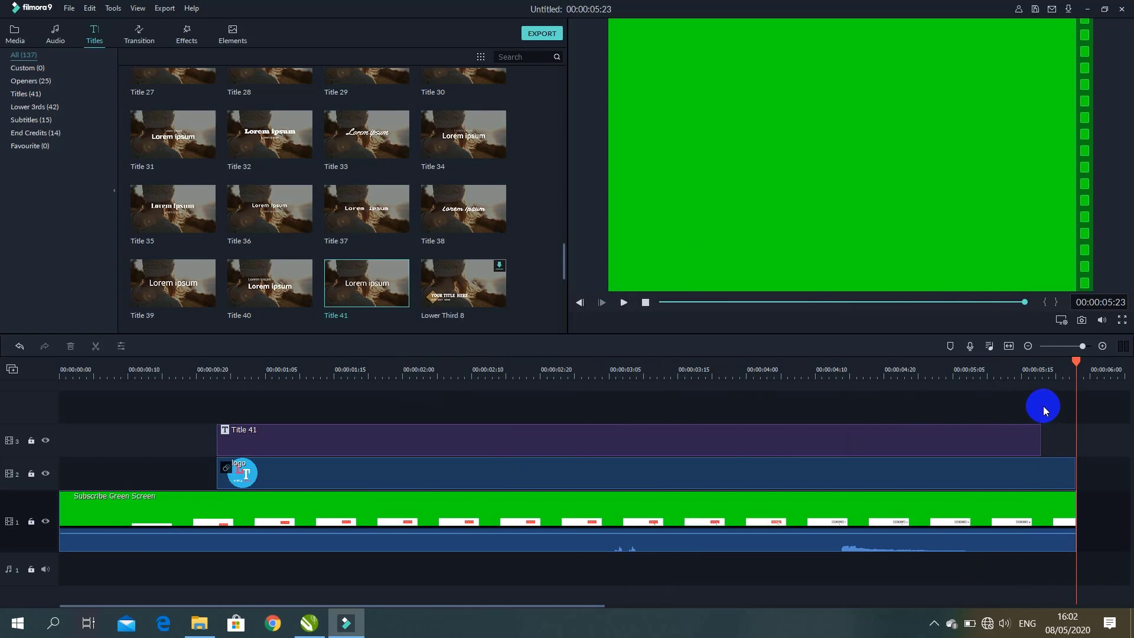
- Start creating a local video export and set its save location to the Documents folder
left_click(166, 8)
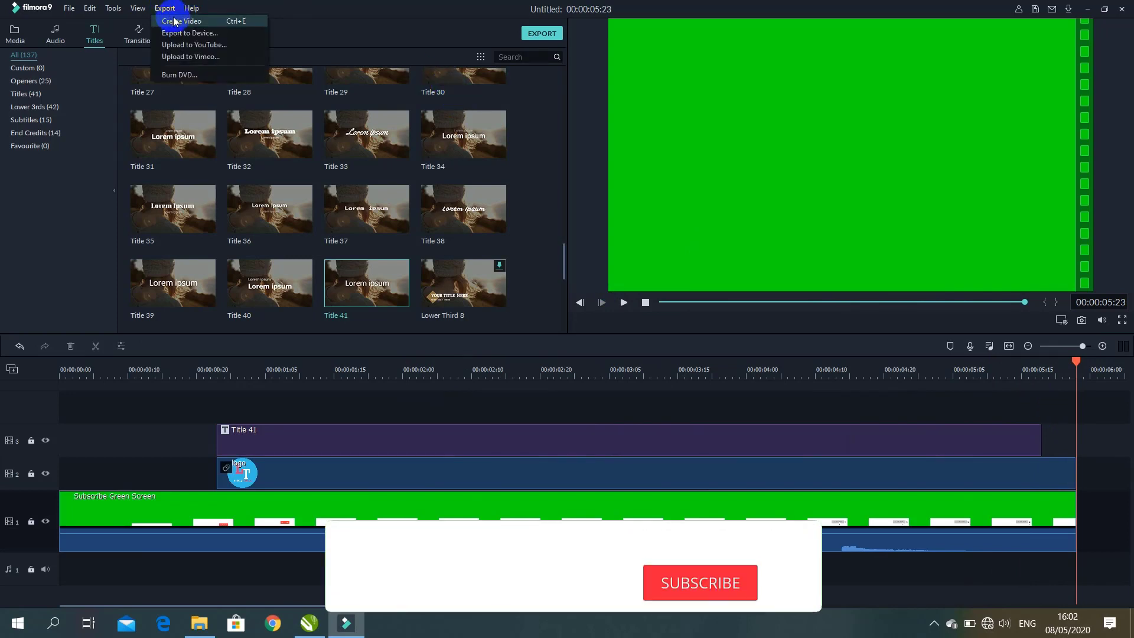
left_click(180, 21)
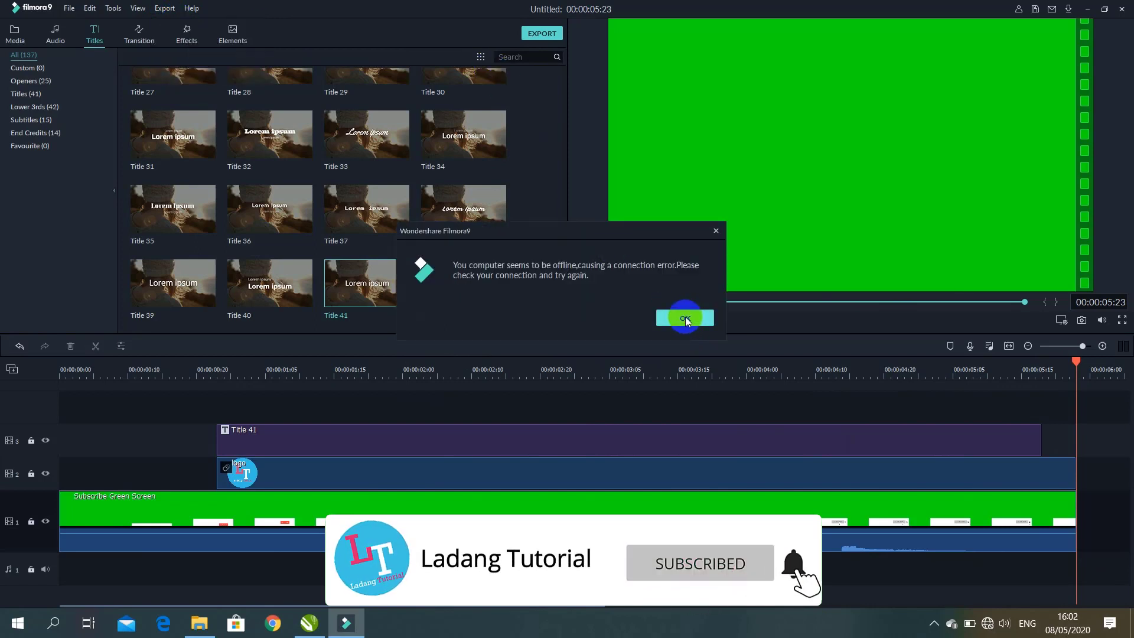
left_click(685, 319)
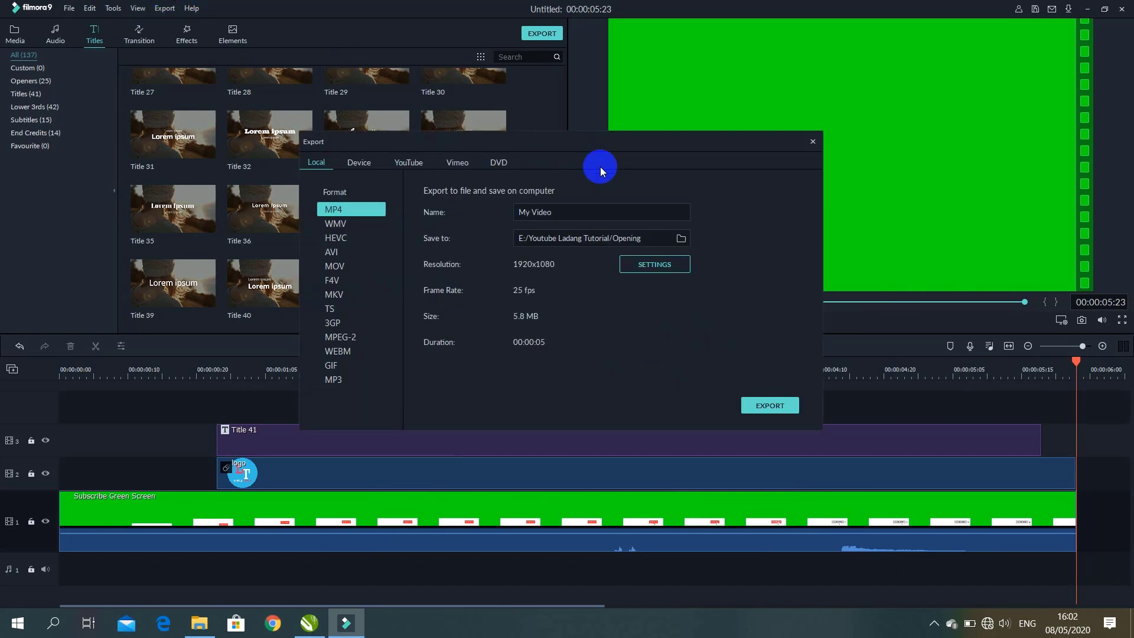
left_click(681, 240)
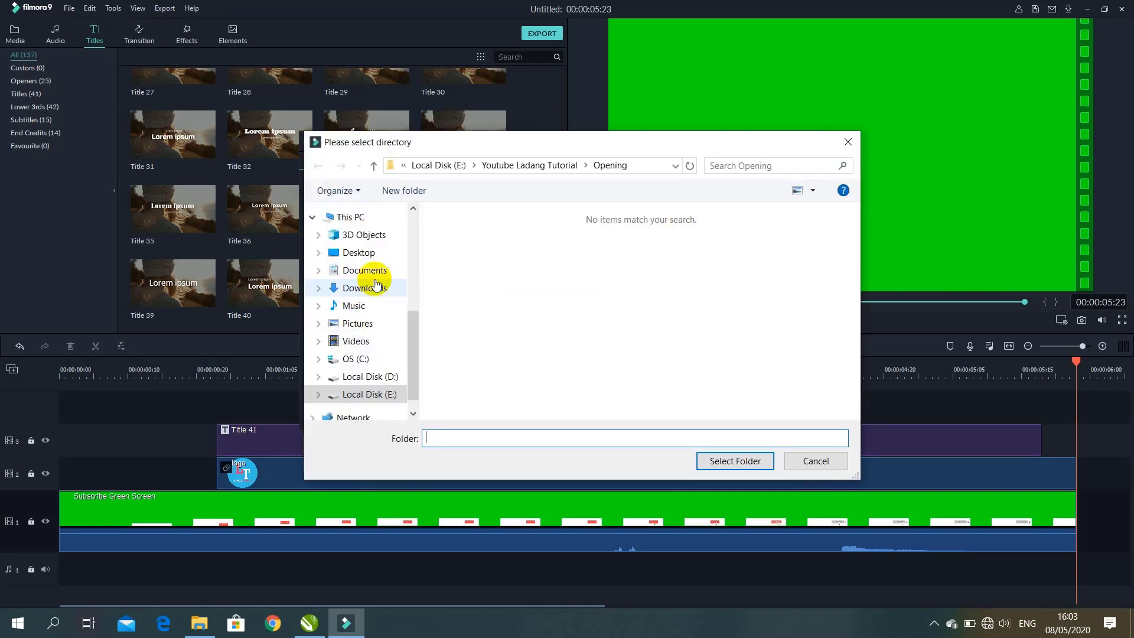
left_click(373, 275)
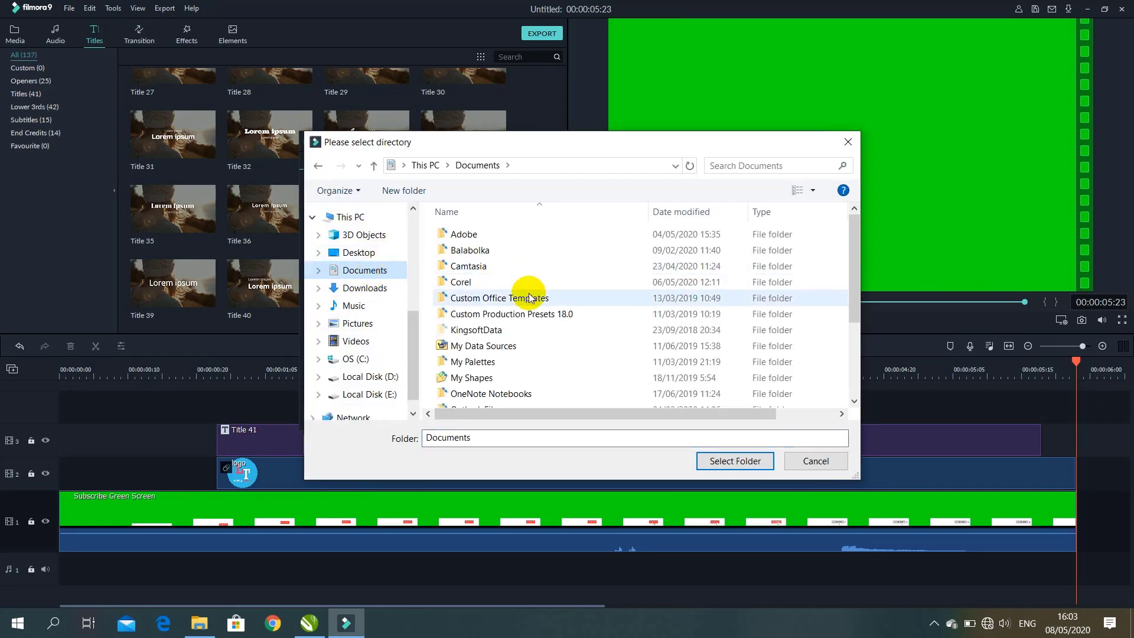
scroll(532, 307, "down", 2)
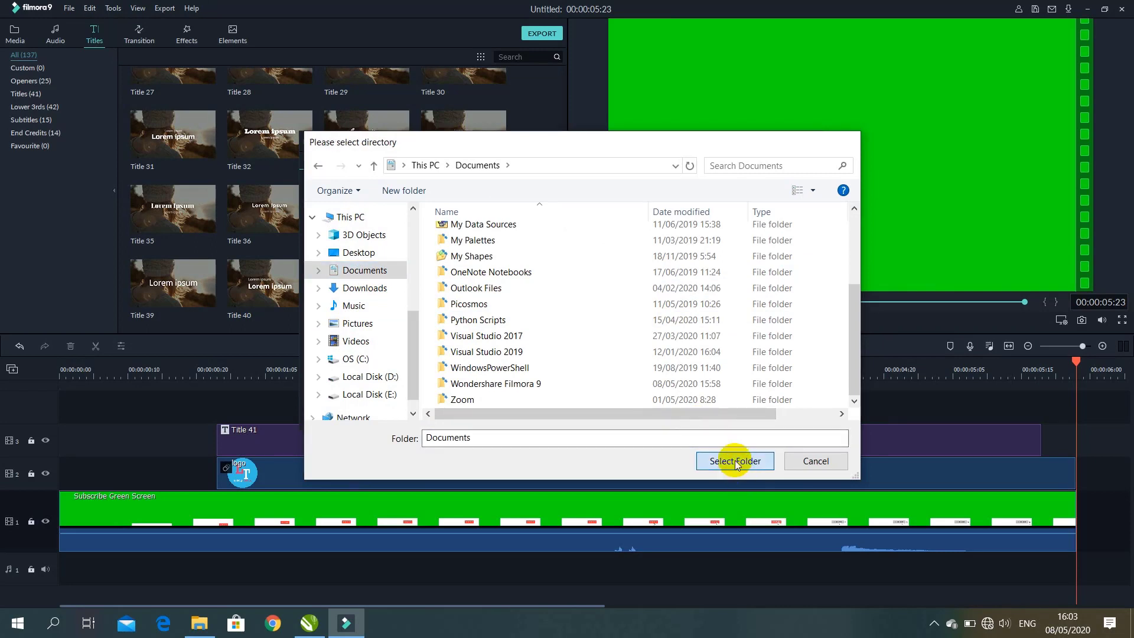
left_click(735, 459)
- Name the export file "Subcriber Green Screen" and review its quality and encoding settings without changing them
left_click_drag(585, 210, 506, 207)
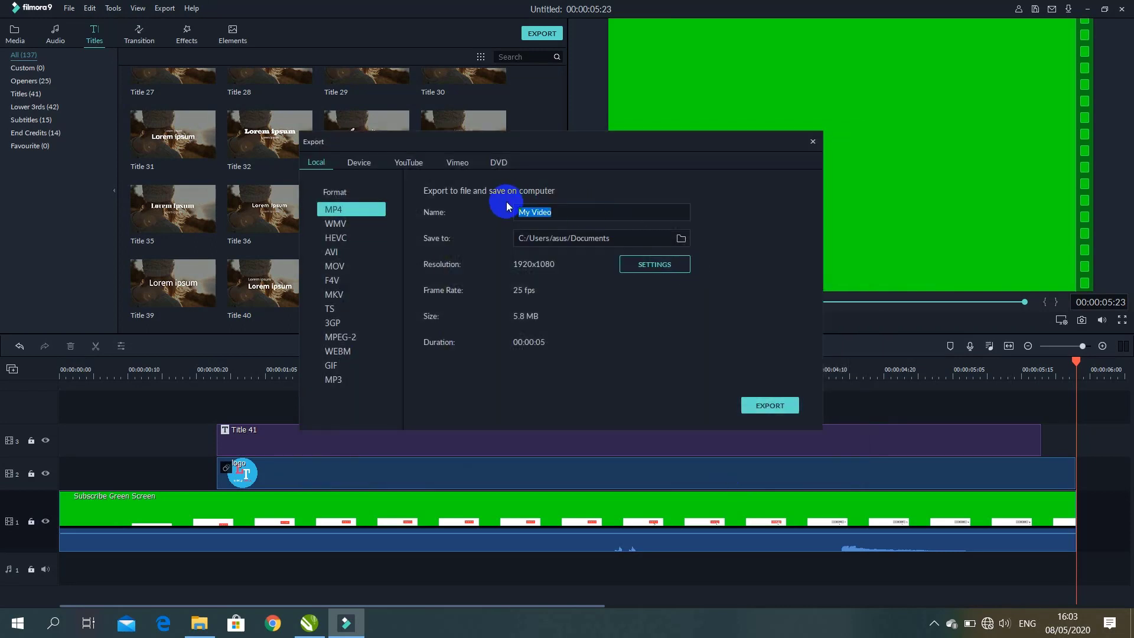
type("Subcriber Green Screen")
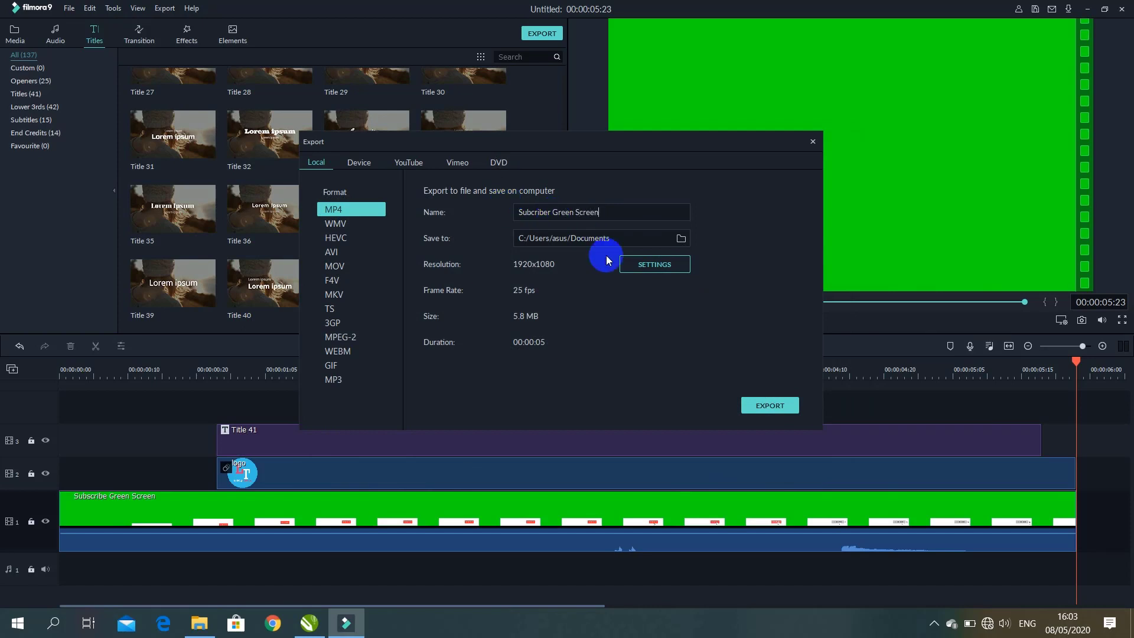
left_click(642, 266)
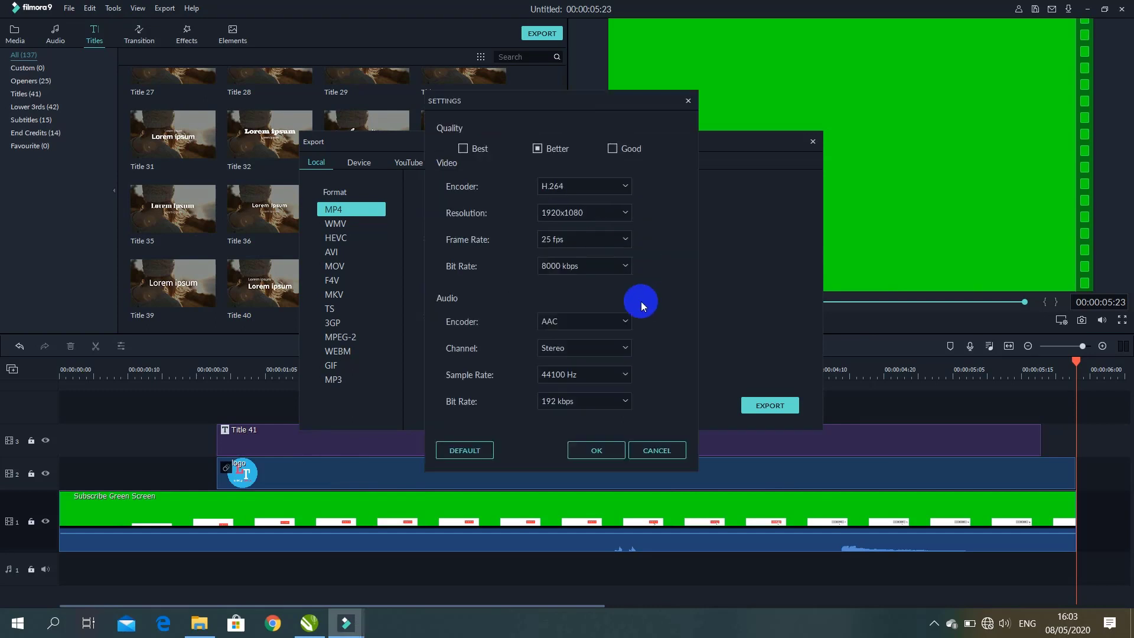
left_click(685, 103)
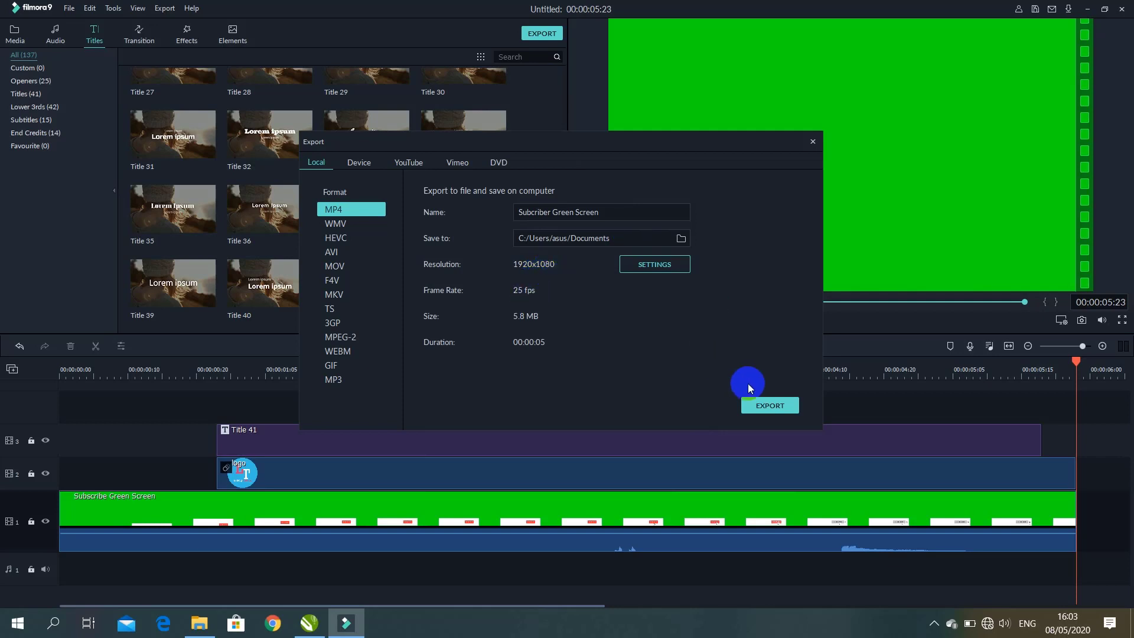
- Export the composition as an MP4 file and close the export windows
left_click(770, 405)
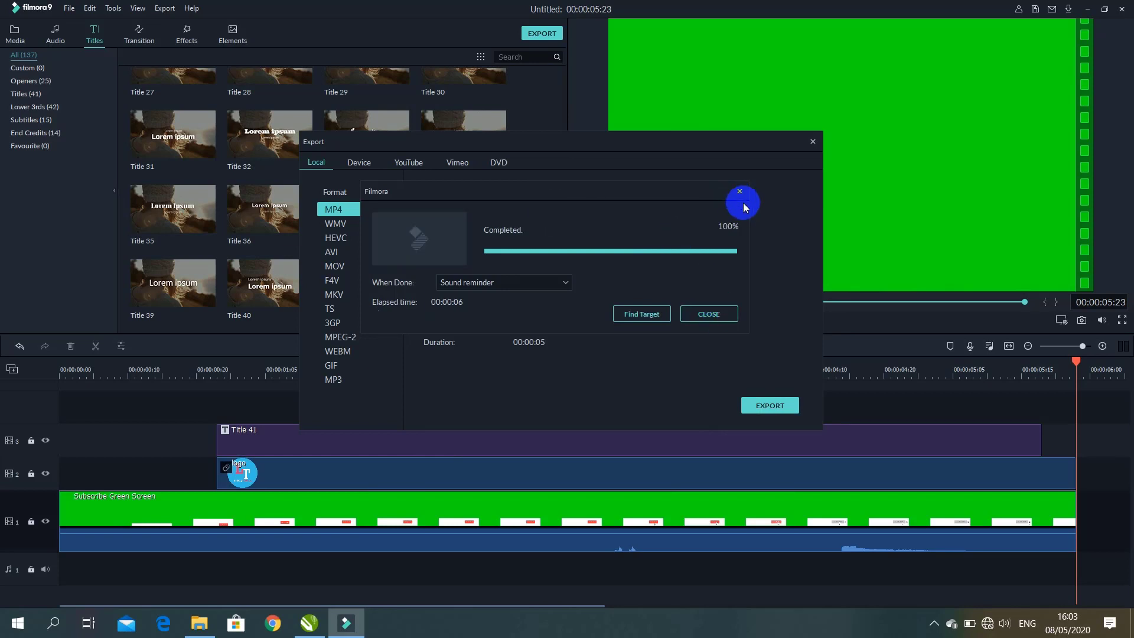
left_click(709, 313)
left_click(813, 142)
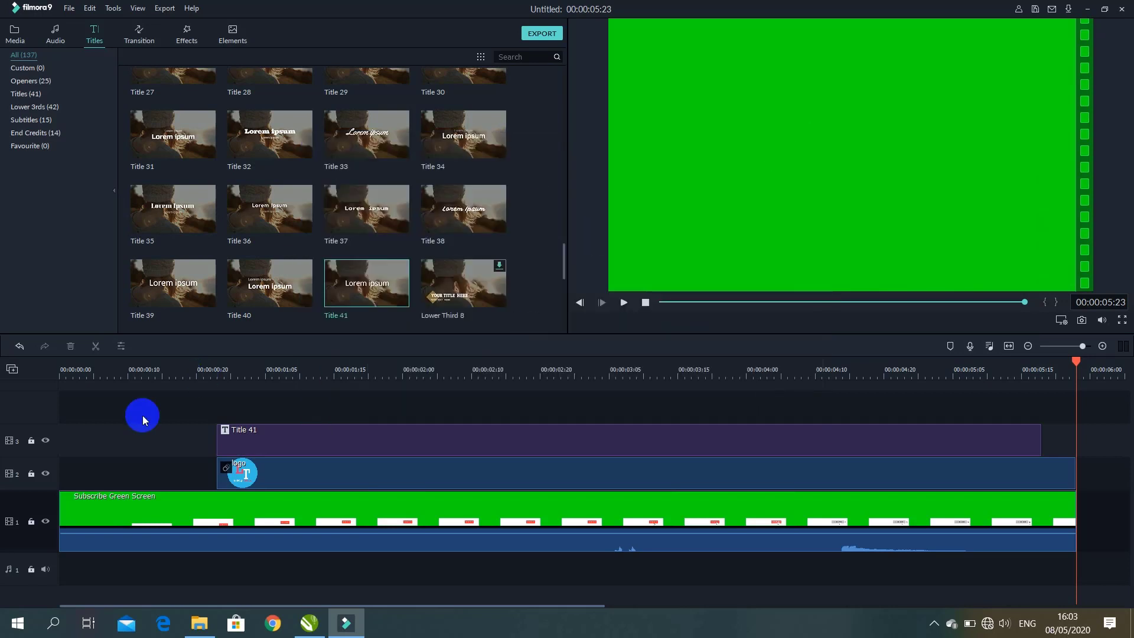
- Return to the project media and delete the title, logo and green screen clips from the timeline
left_click(15, 32)
left_click_drag(200, 409, 300, 542)
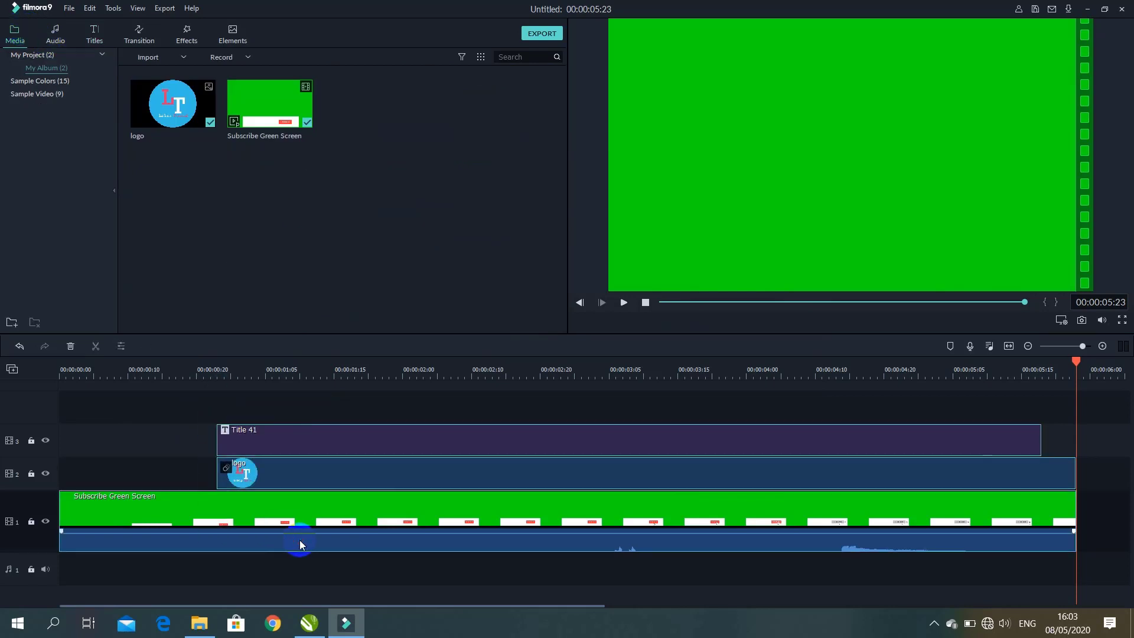
key("Delete")
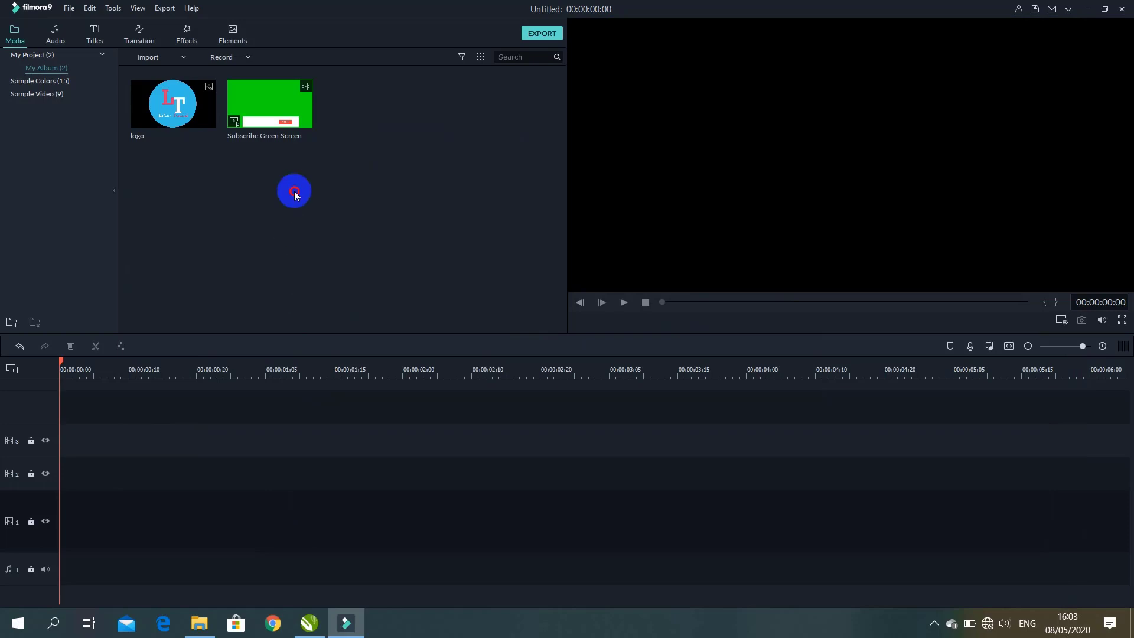
- Import the "Subcriber Green Screen" video from the Documents folder and accept creating a proxy file for it
right_click(295, 192)
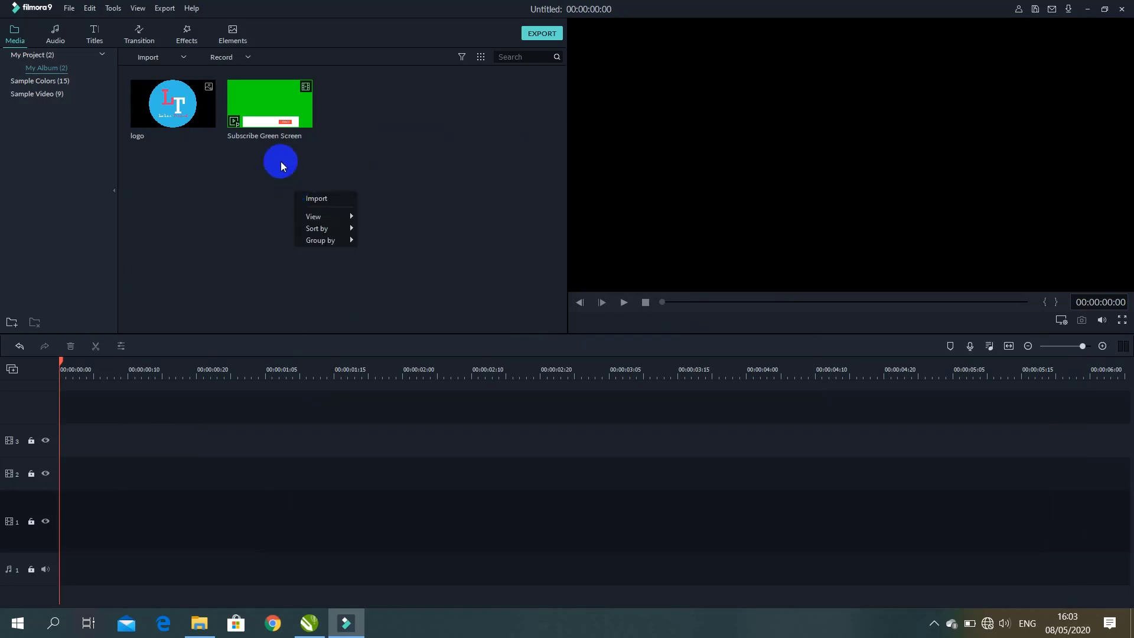
left_click(317, 200)
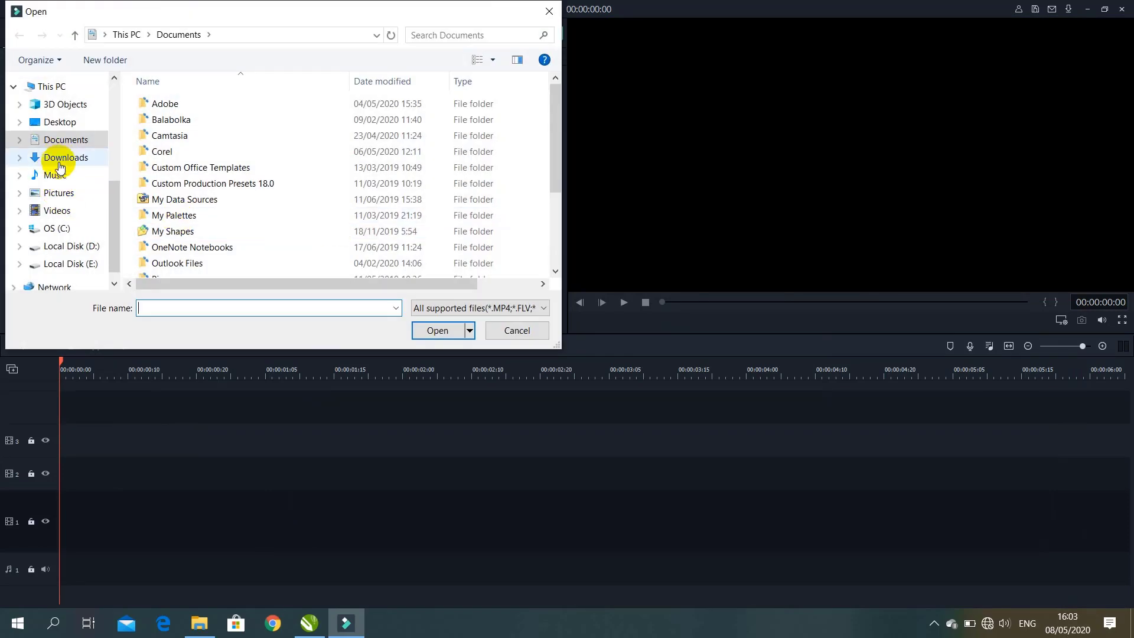
scroll(279, 206, "down", 3)
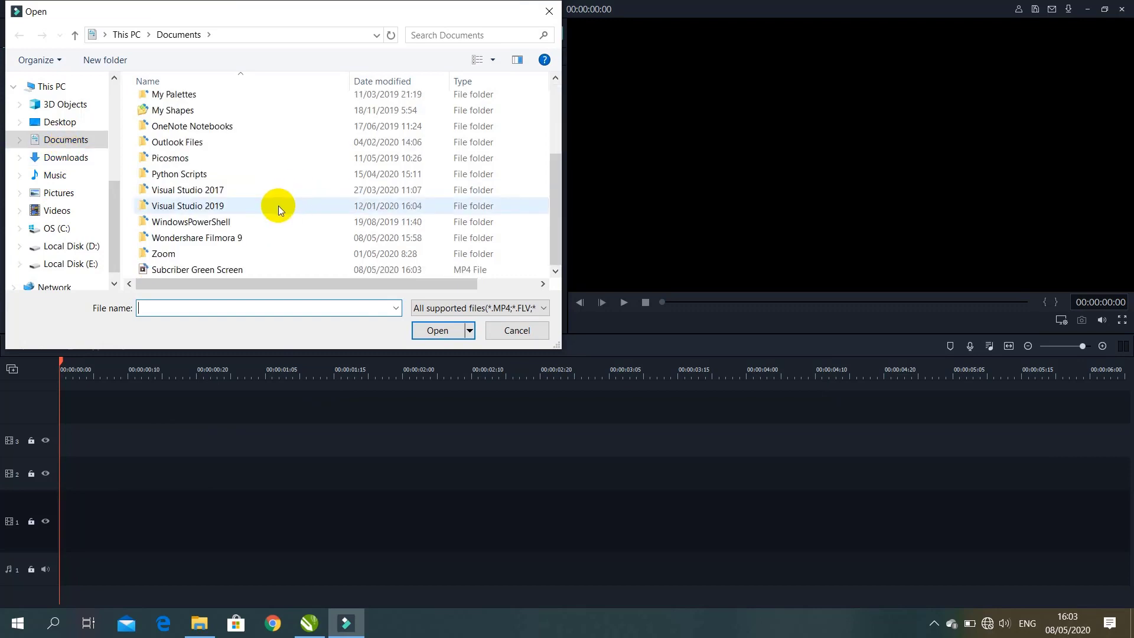
left_click(201, 271)
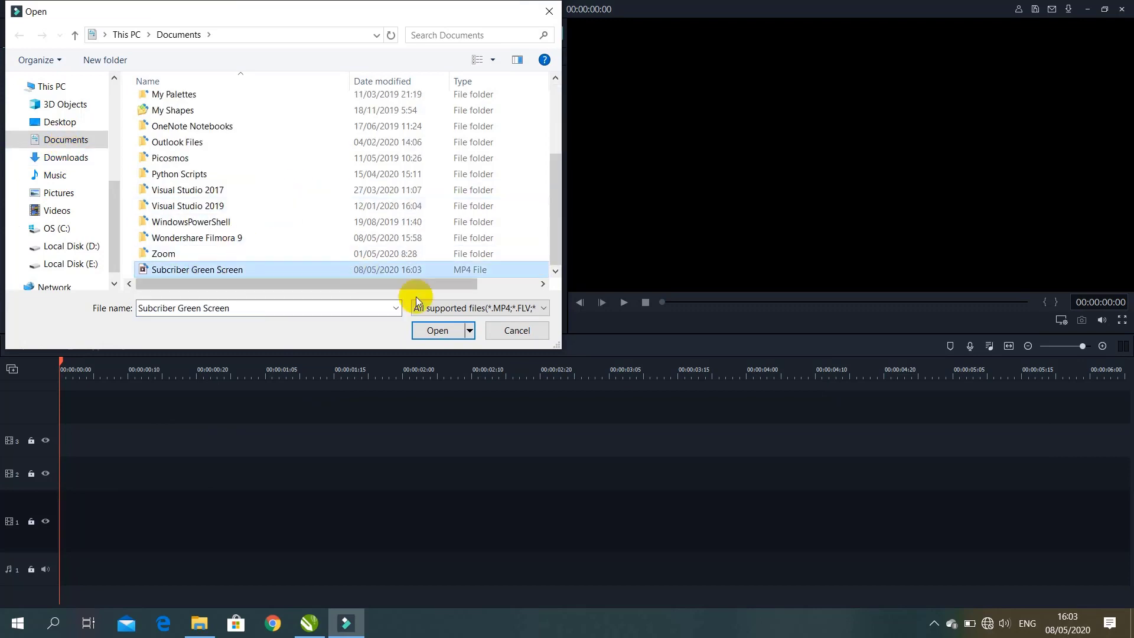
left_click(460, 334)
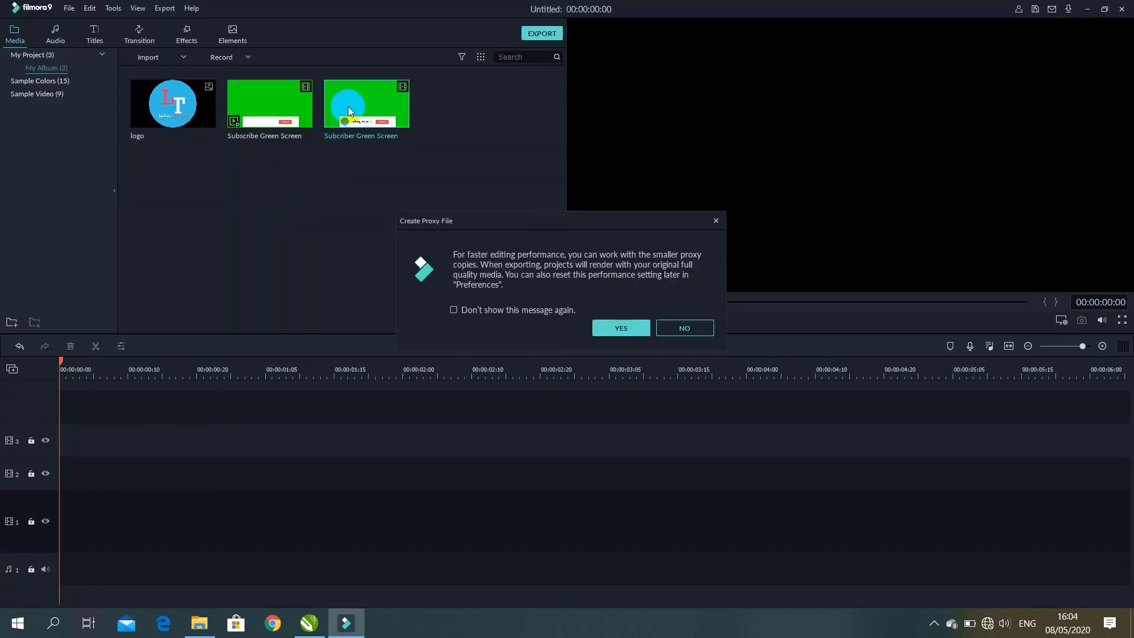
left_click(619, 327)
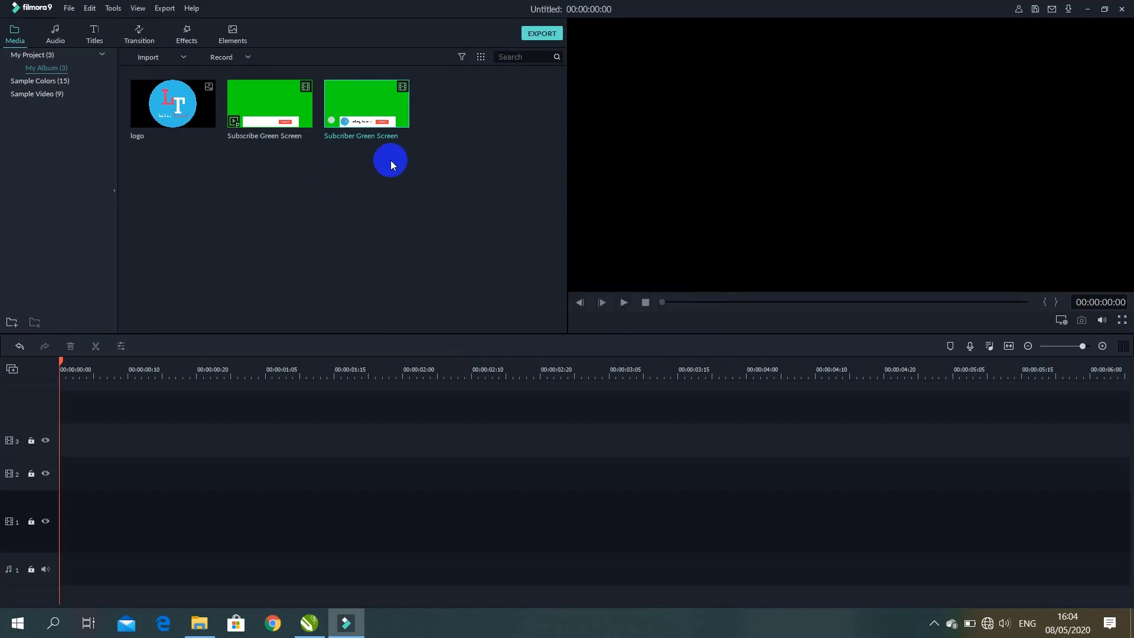
- Import the Otomatis video from Youtube Ladang Tutorial > Rilis > Video 17 > Bahan on Local Disk (E:)
right_click(319, 184)
left_click(330, 195)
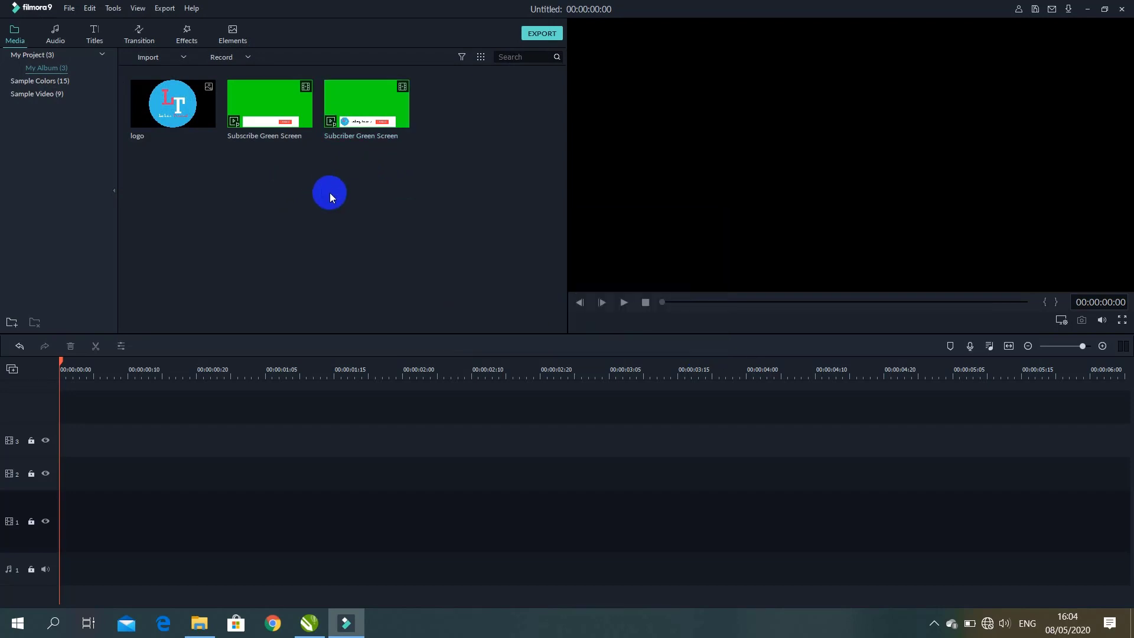
scroll(59, 201, "down", 3)
scroll(72, 237, "down", 2)
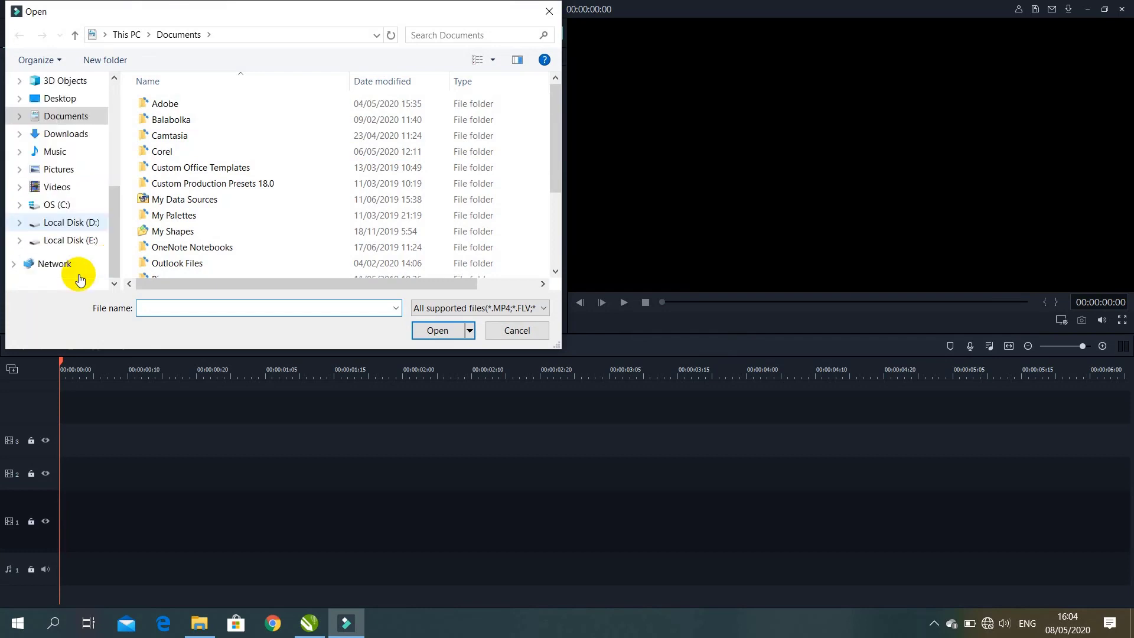
left_click(83, 240)
scroll(186, 157, "down", 10)
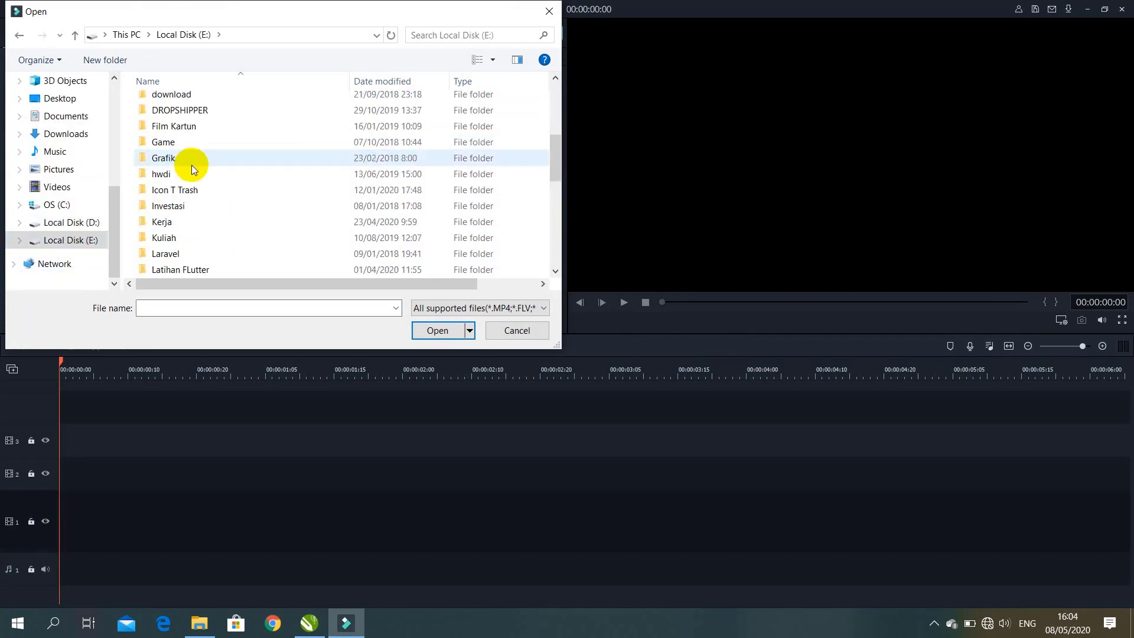
double_click(213, 272)
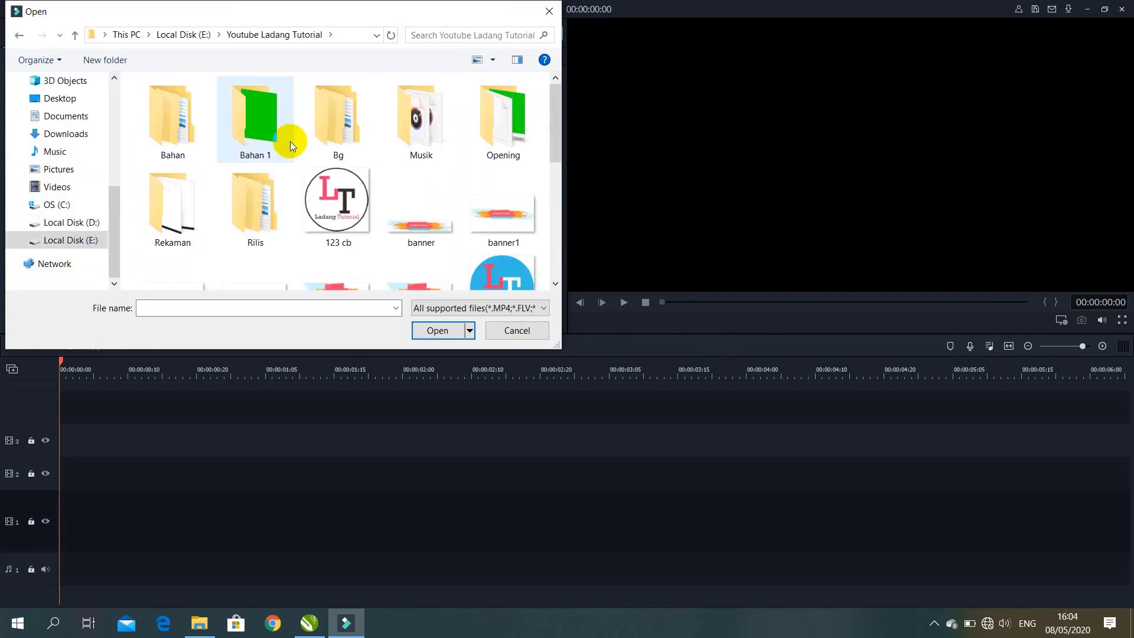
double_click(274, 200)
scroll(202, 224, "down", 2)
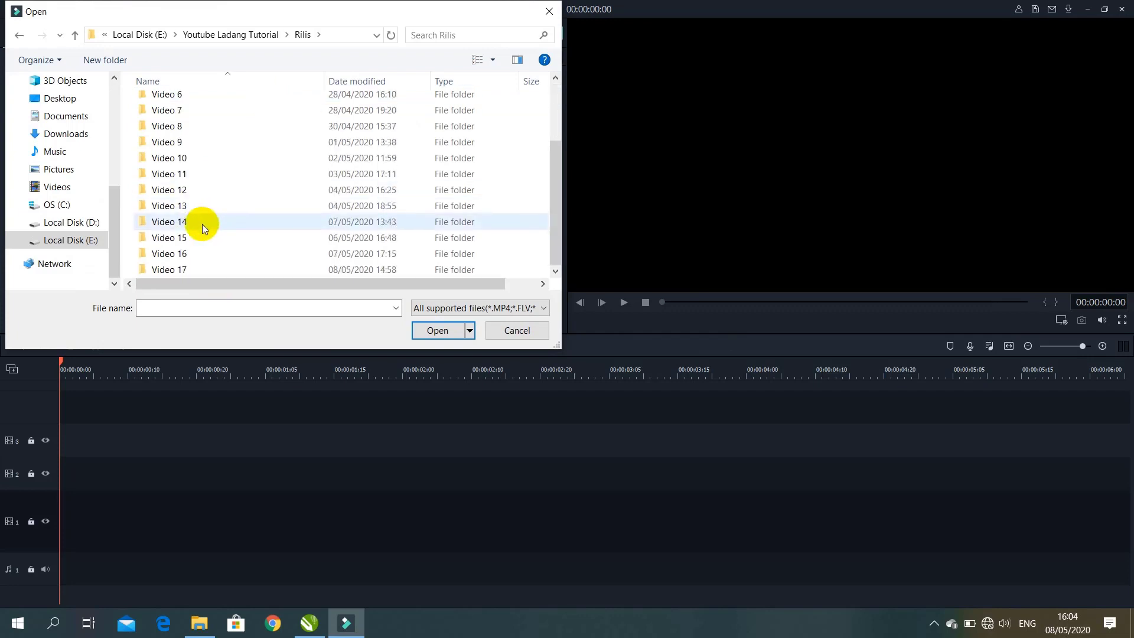
double_click(207, 269)
double_click(176, 117)
left_click(309, 130)
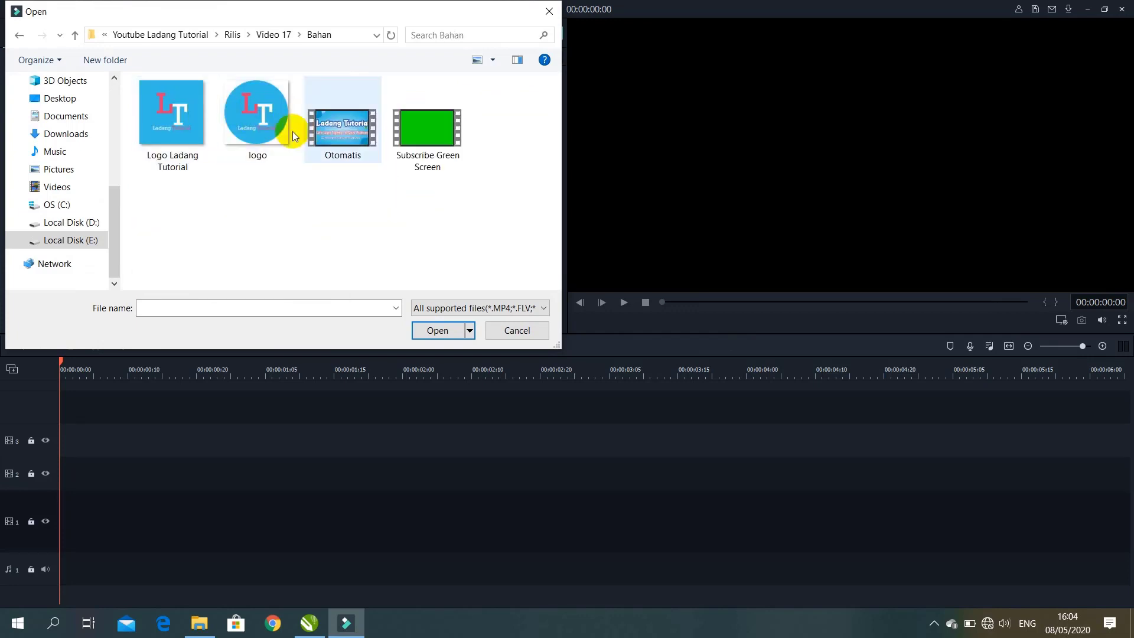
left_click(438, 330)
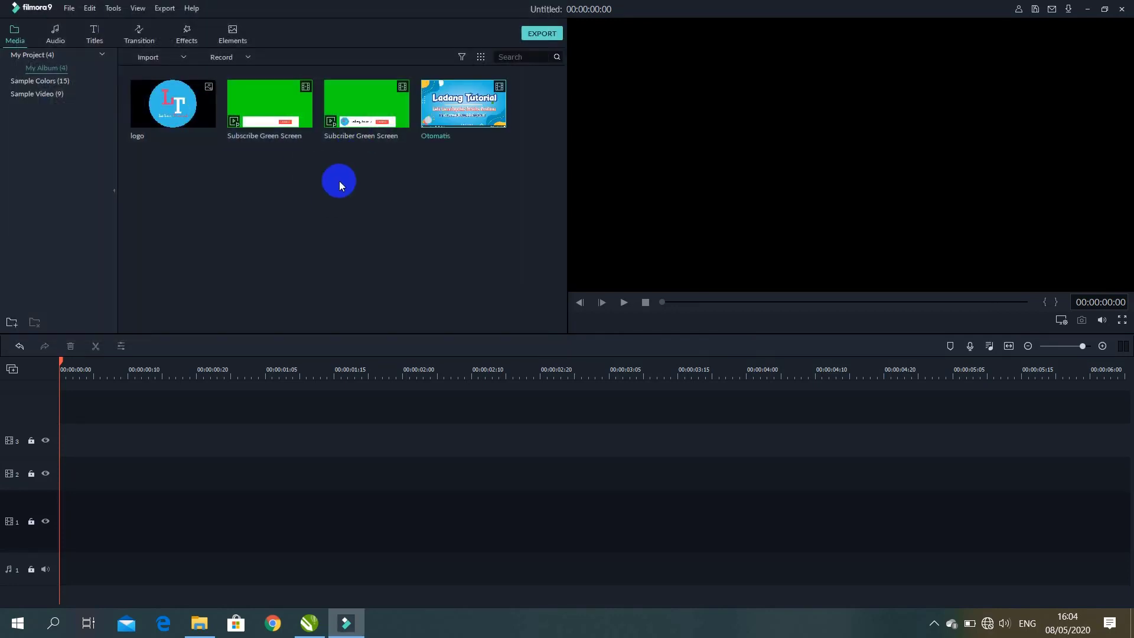
- Add the Otomatis video to the first video track, leaving the project settings unchanged
left_click(467, 102)
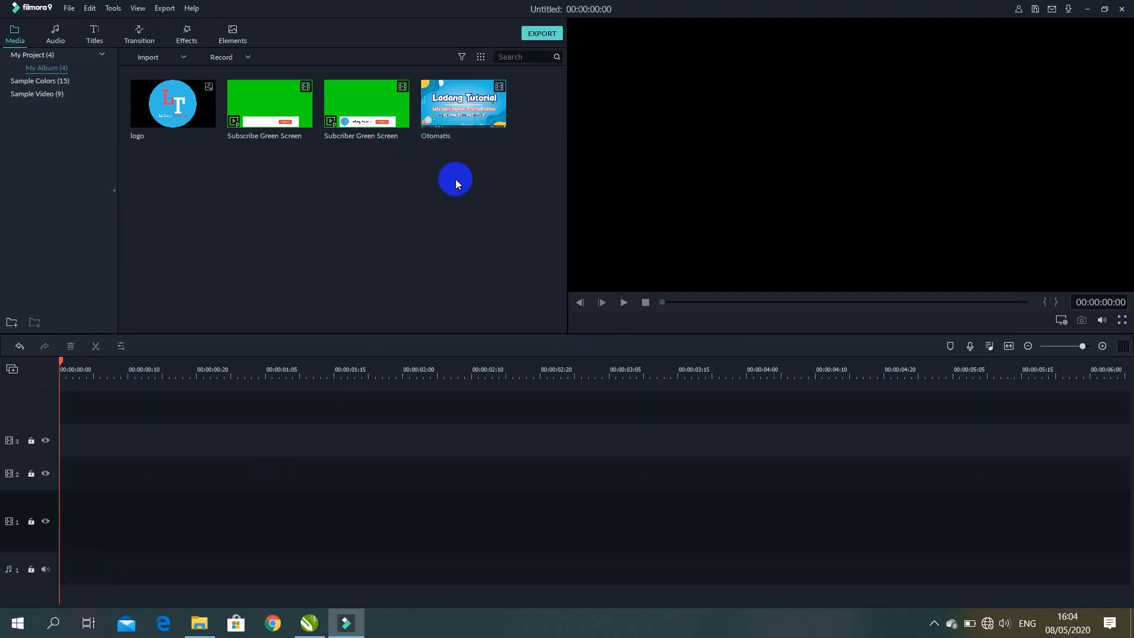
left_click(456, 106)
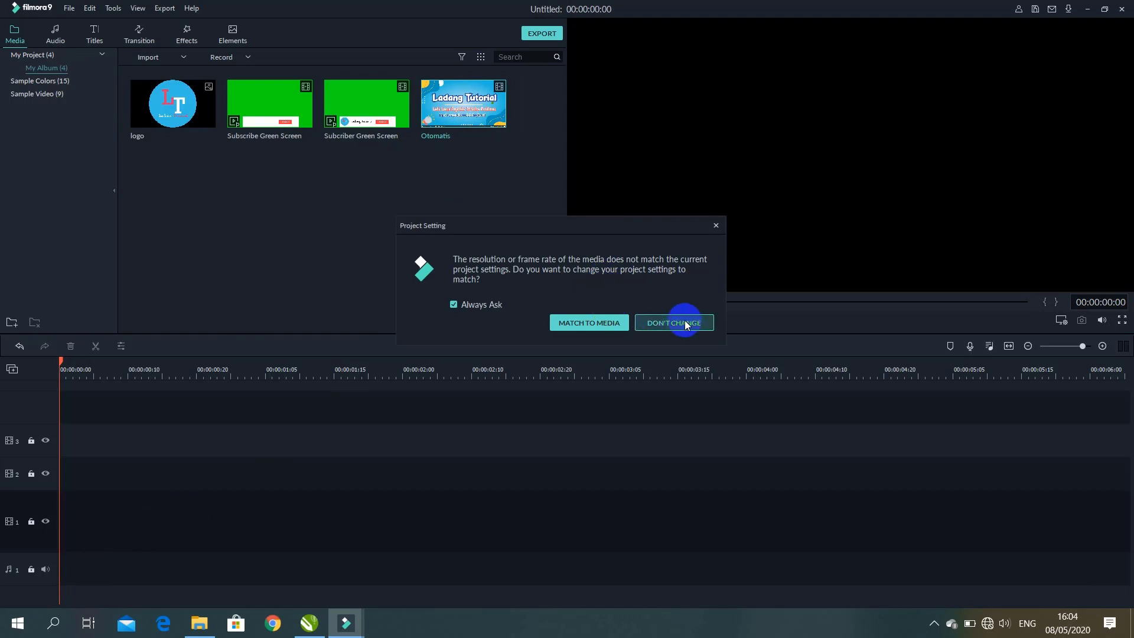
left_click(665, 322)
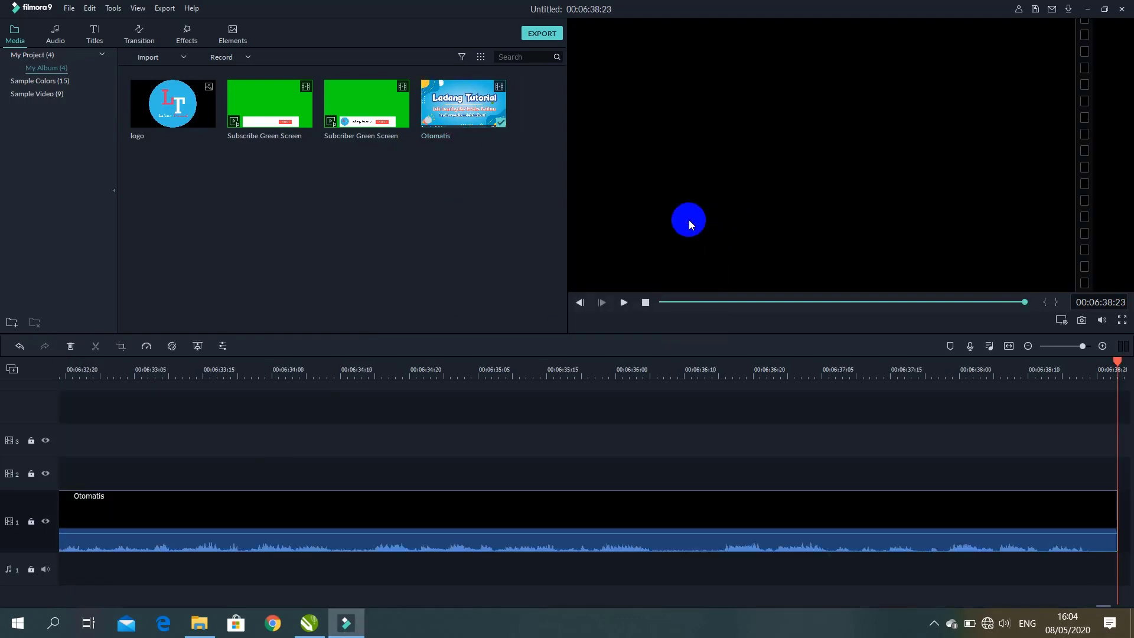
left_click(228, 516)
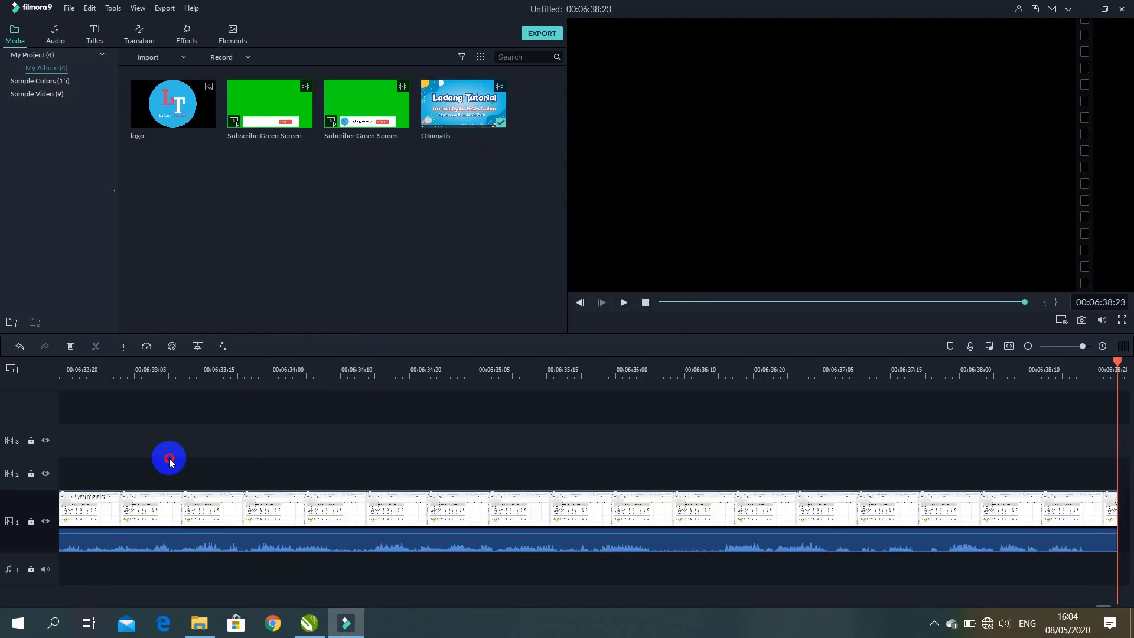
left_click(140, 412)
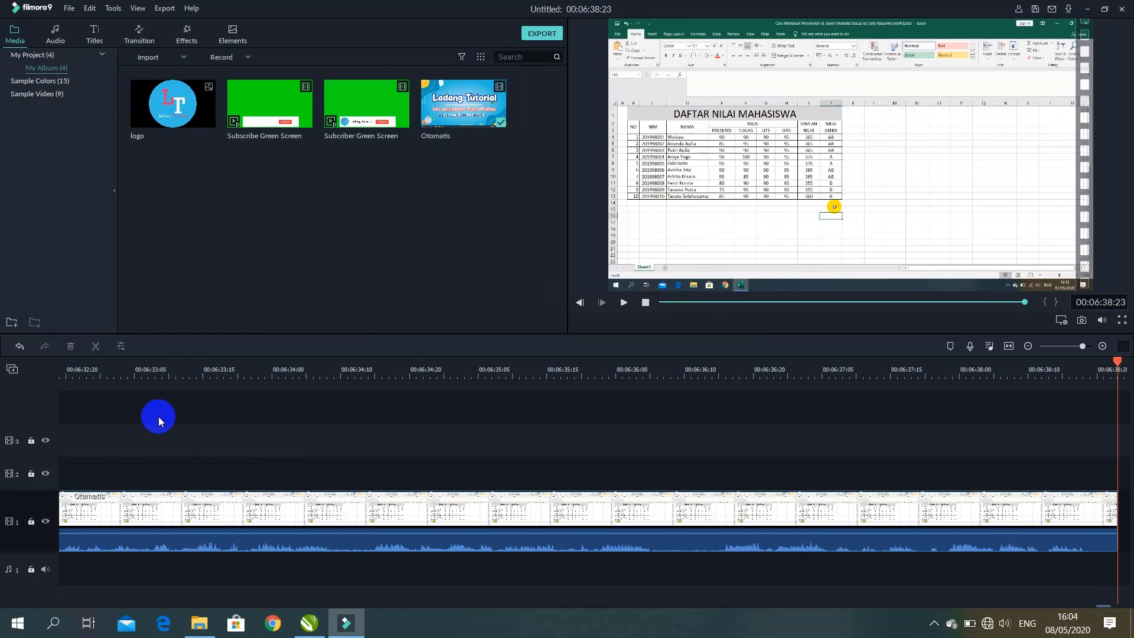
- Preview the opening of the Otomatis clip from the timeline start and return the playhead to 00:00:00:00
left_click(87, 370)
left_click_drag(88, 364, 20, 378)
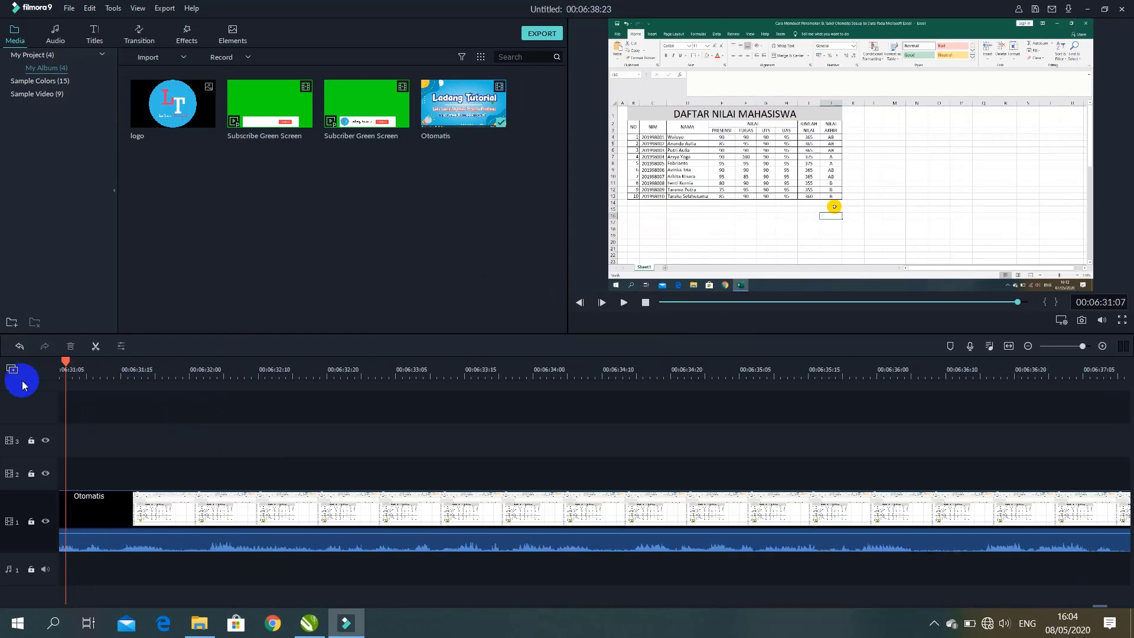
left_click(623, 304)
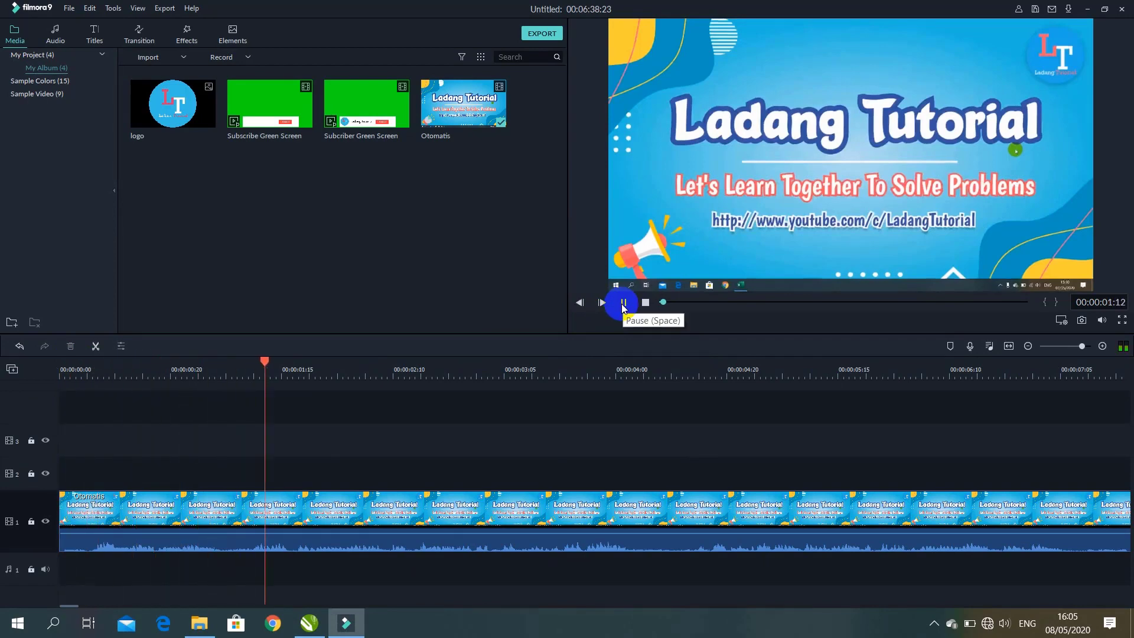
left_click(349, 357)
left_click_drag(348, 362, 6, 384)
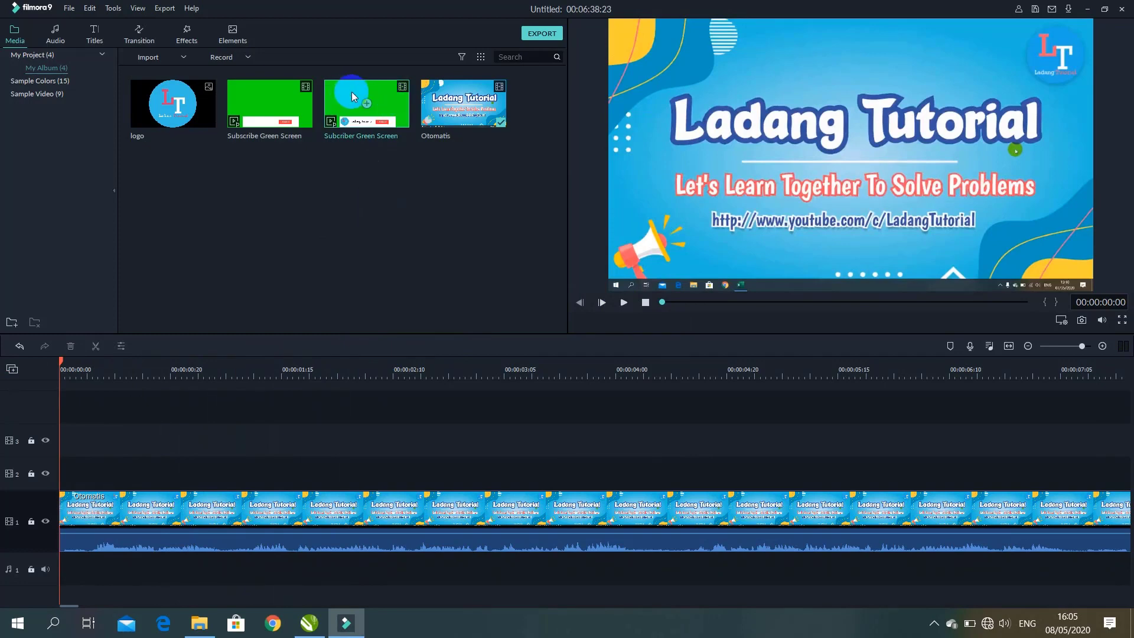
- Place the "Subcriber Green Screen" clip on video track 2 at the timeline start and play it to 00:00:01:16
left_click_drag(375, 99, 97, 450)
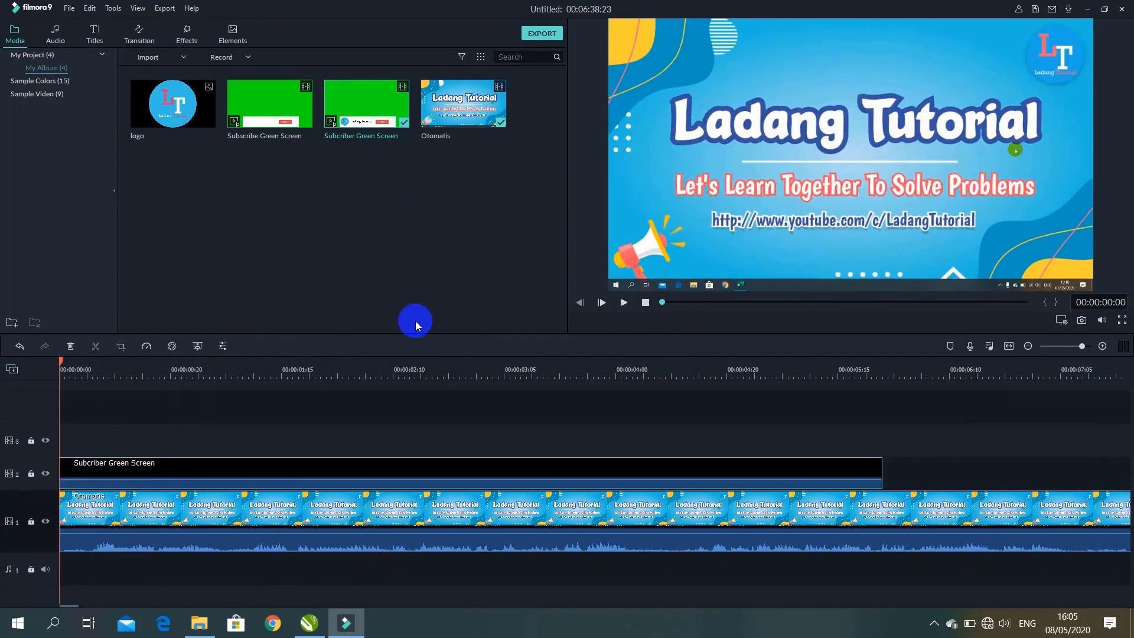
left_click(624, 302)
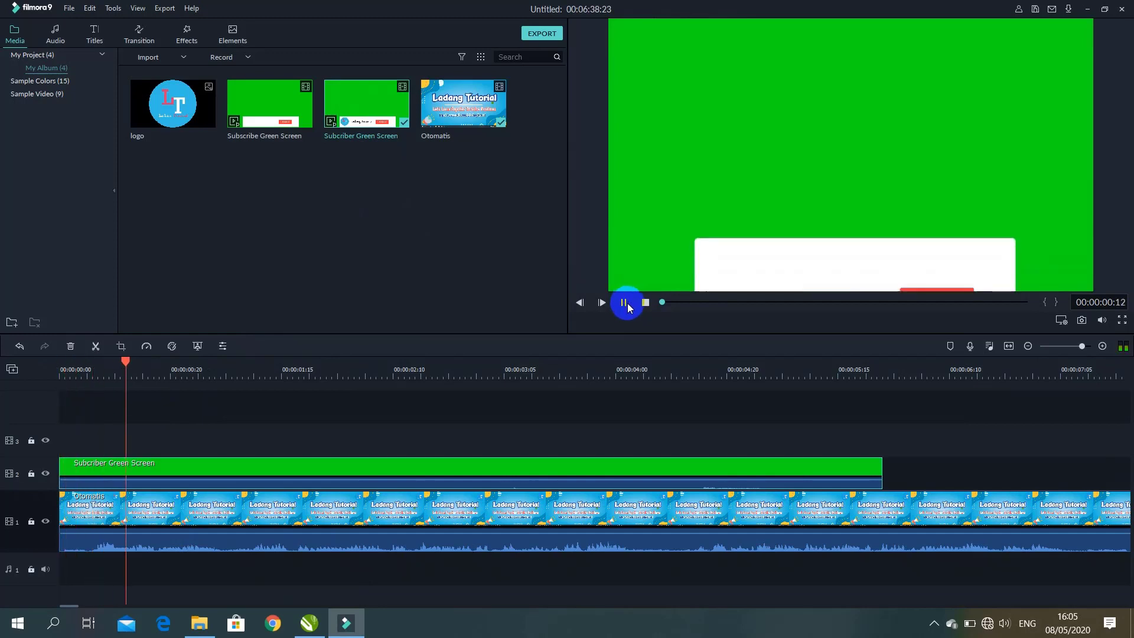
left_click(626, 303)
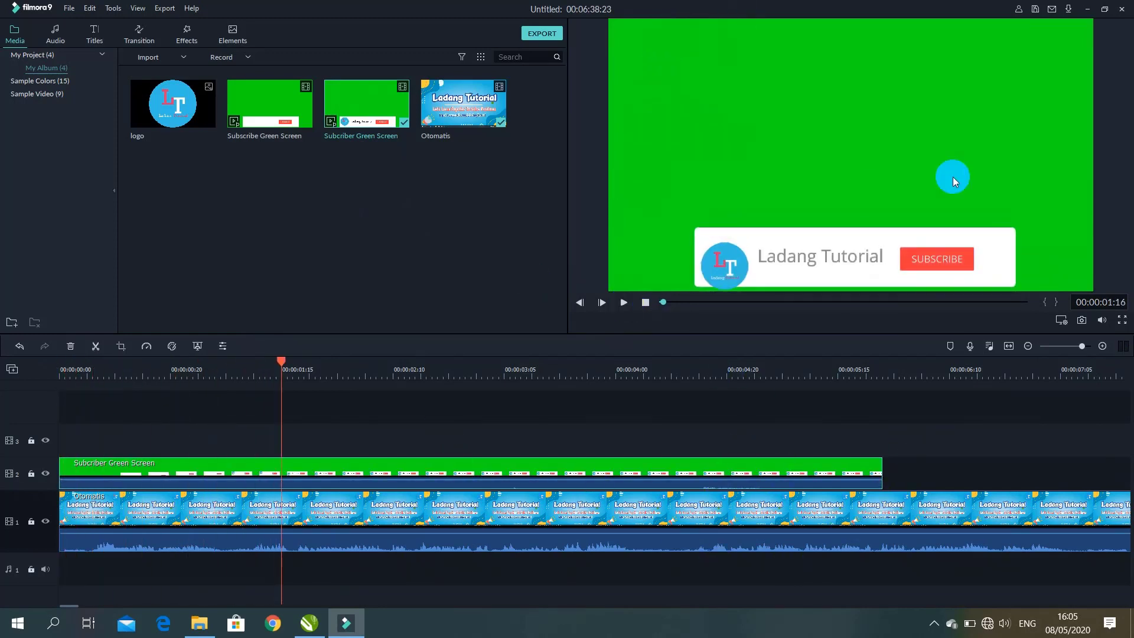
- Open the "Subcriber Green Screen" clip's video settings and enable Chroma Key
left_click(495, 464)
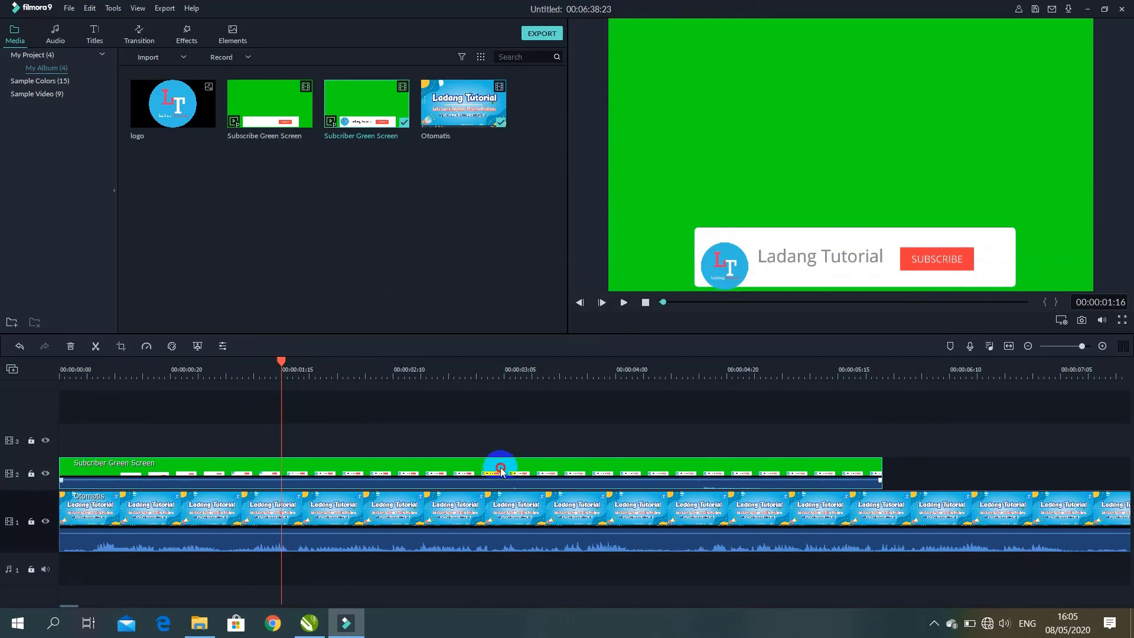
double_click(500, 471)
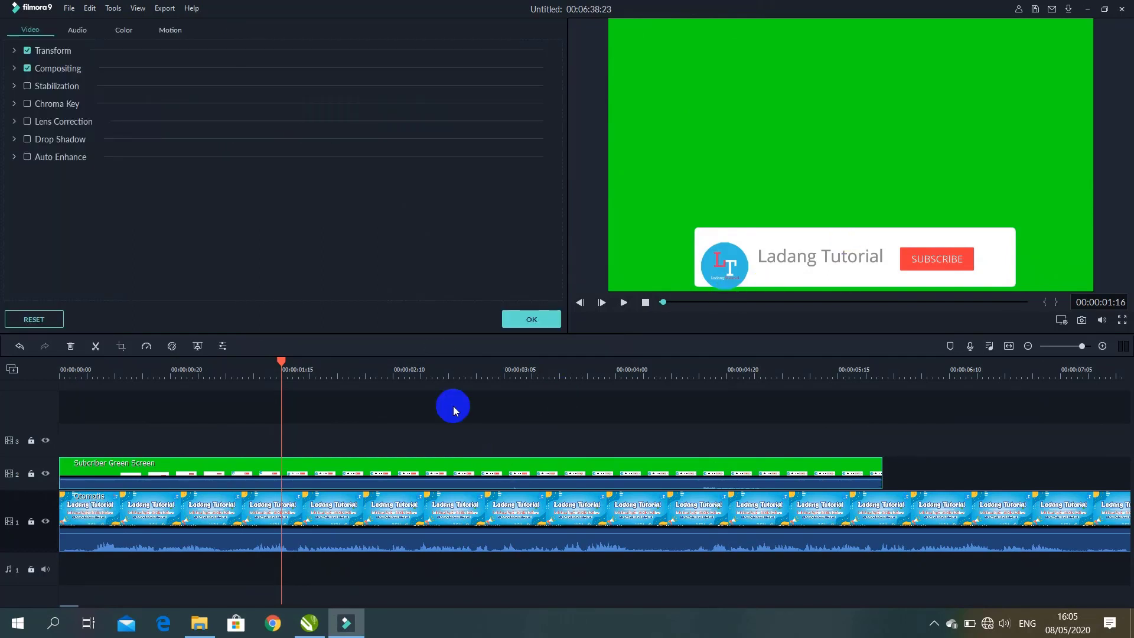
left_click(28, 106)
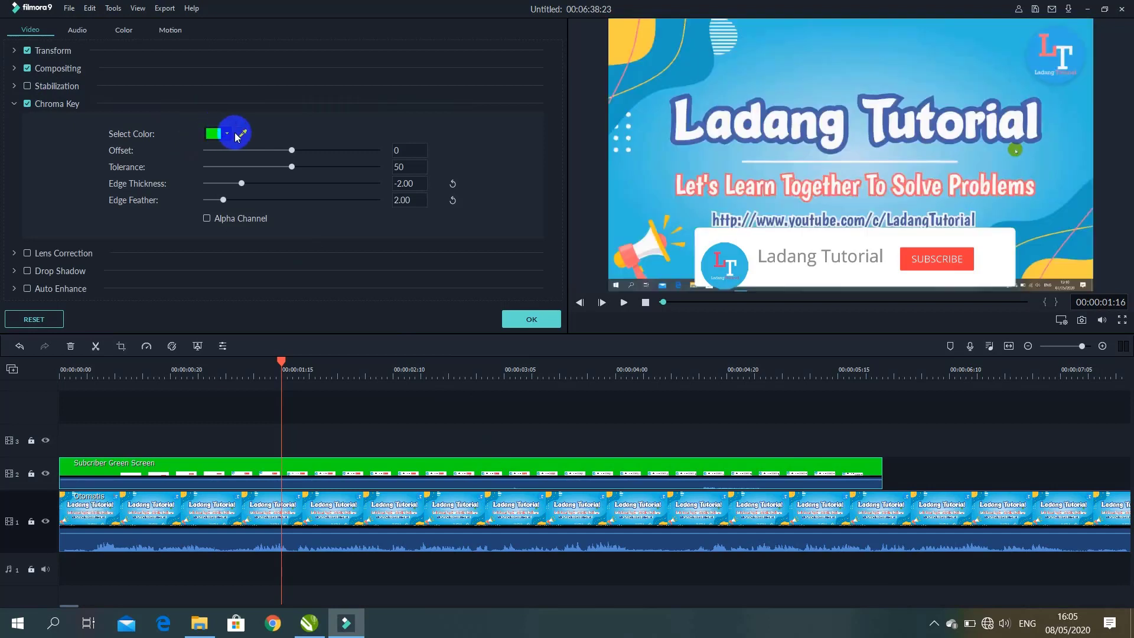
- Try blue as the chroma key colour, replace it with the green sampled from the clip's background, and apply the settings
left_click(230, 134)
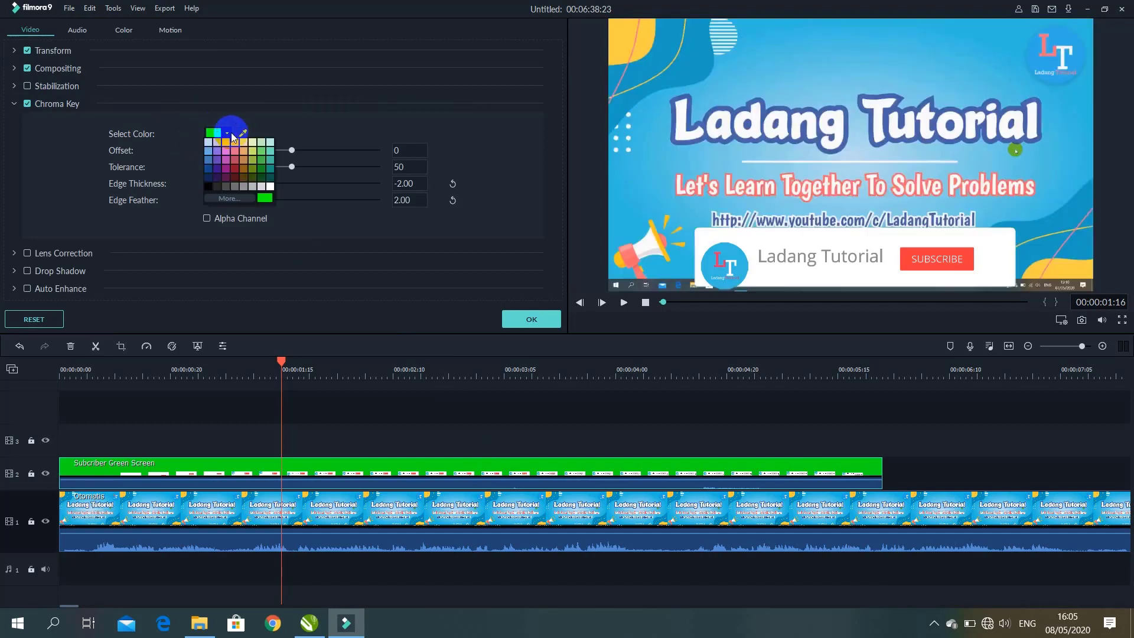
left_click(208, 159)
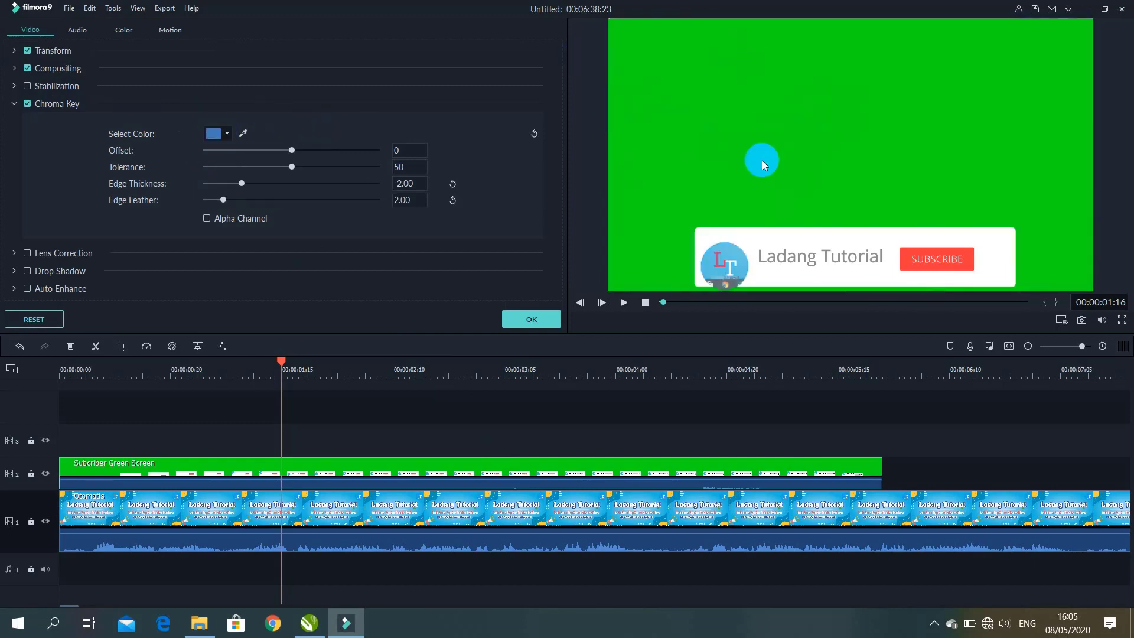
left_click(242, 135)
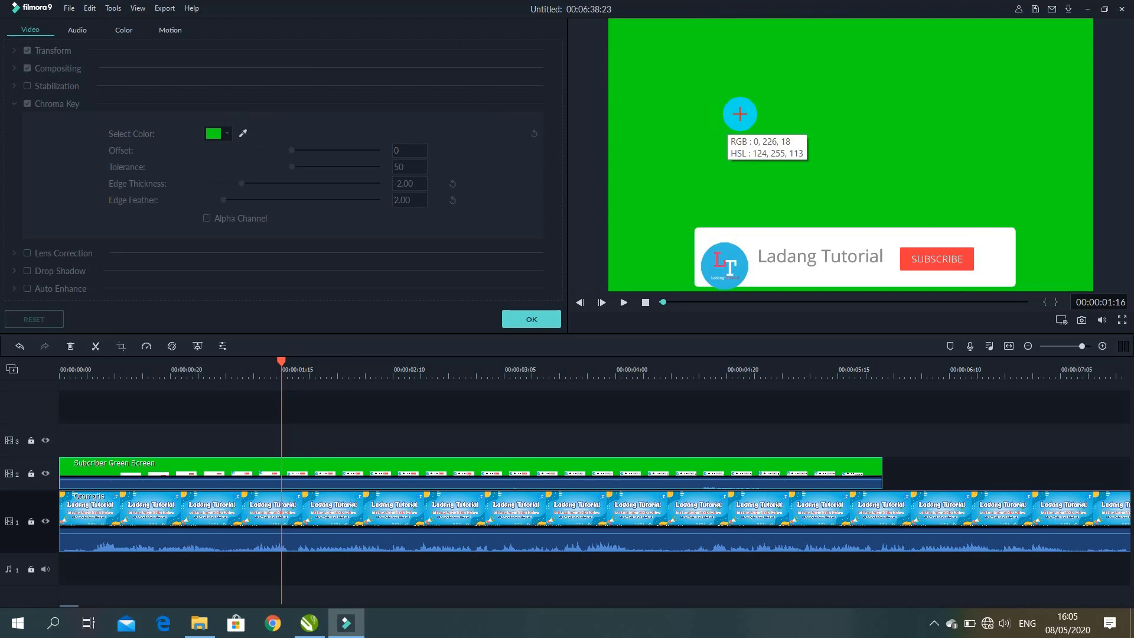
left_click(739, 114)
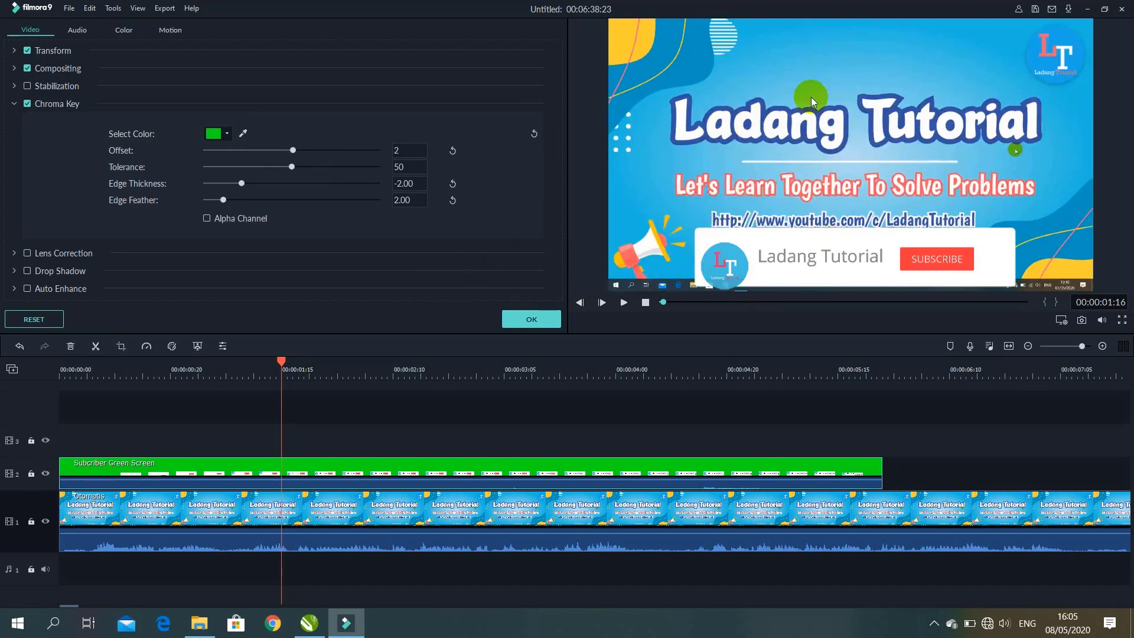
left_click(520, 319)
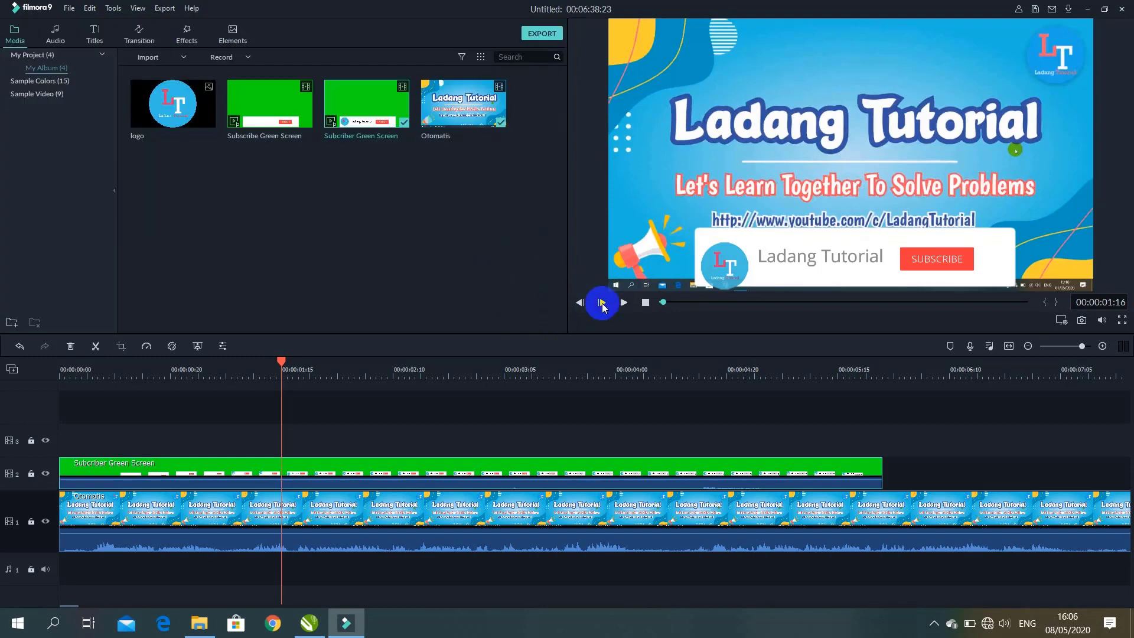
- Play back the keyed subscribe animation over the Otomatis video, including a replay from the timeline start
left_click(623, 304)
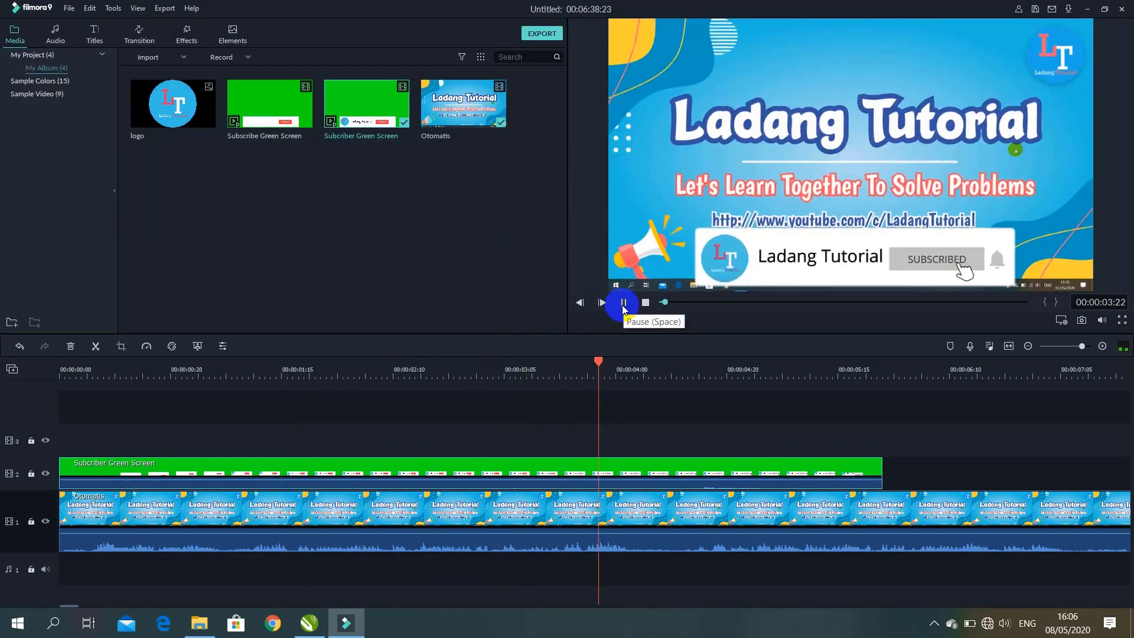
left_click(625, 308)
left_click_drag(710, 360, 5, 418)
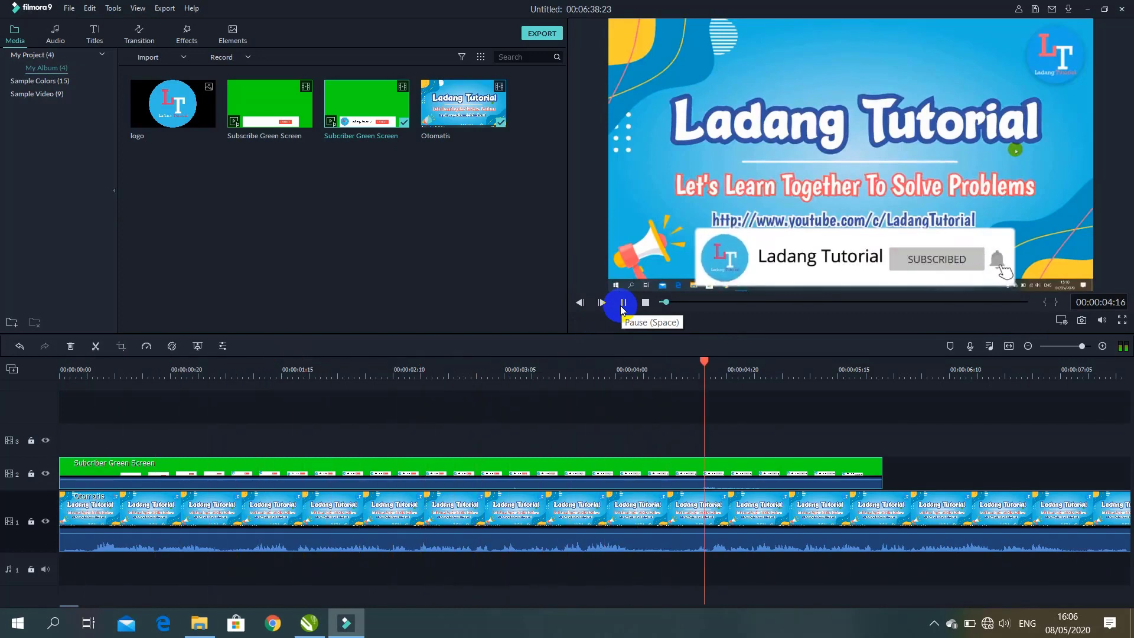
left_click(623, 303)
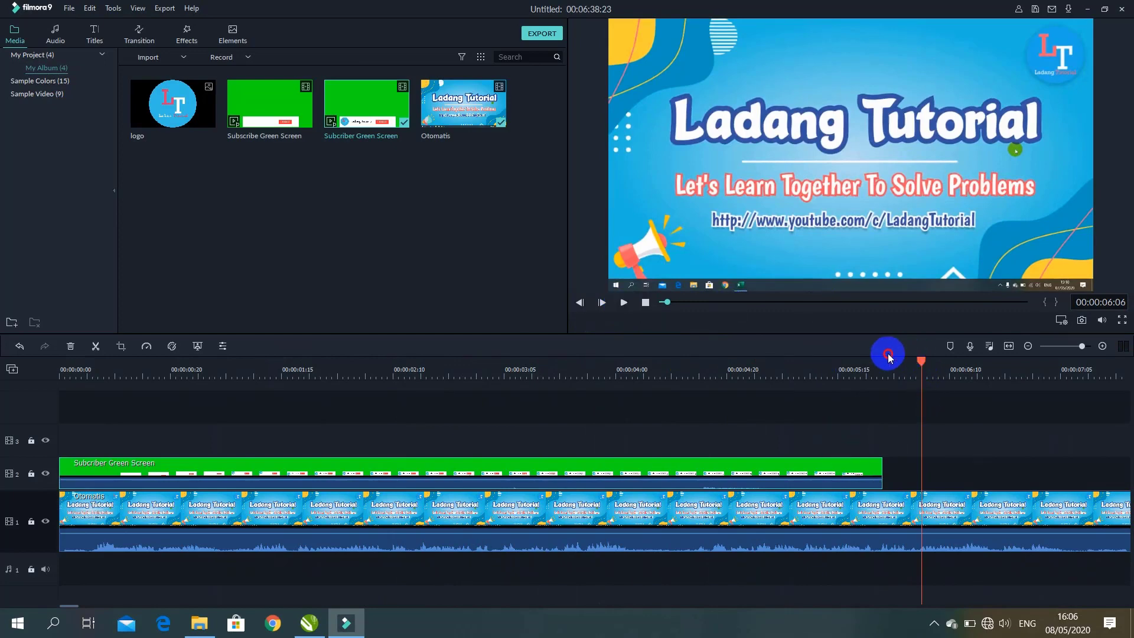
- Open the "Subcriber Green Screen" clip's video settings and select the clip with the playhead at 00:00:04:12
left_click_drag(919, 358, 845, 372)
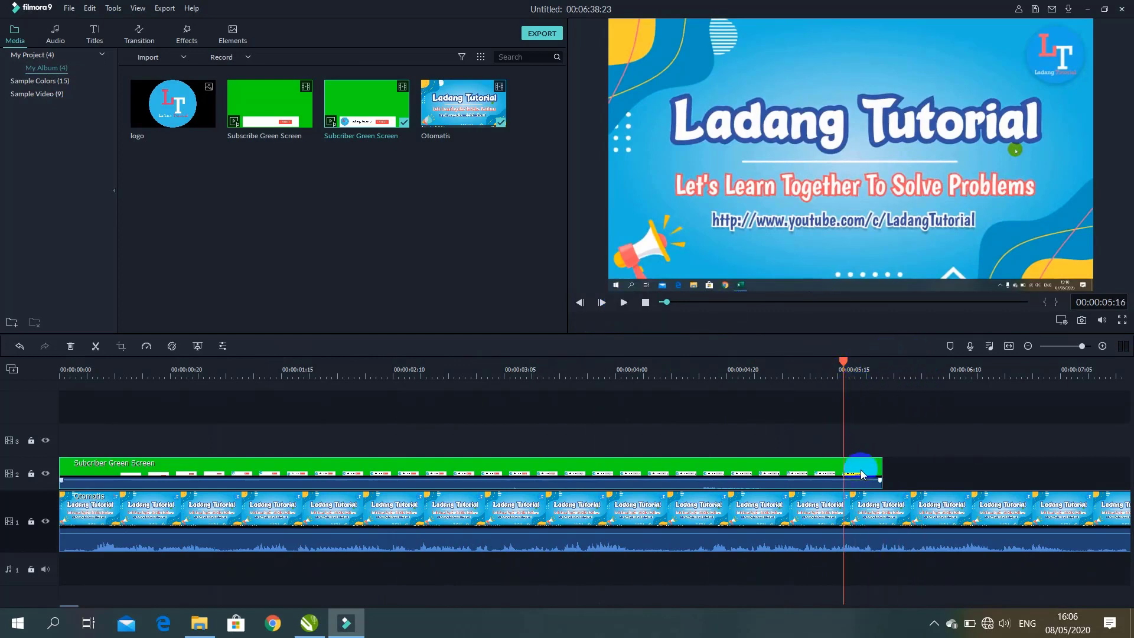
double_click(791, 463)
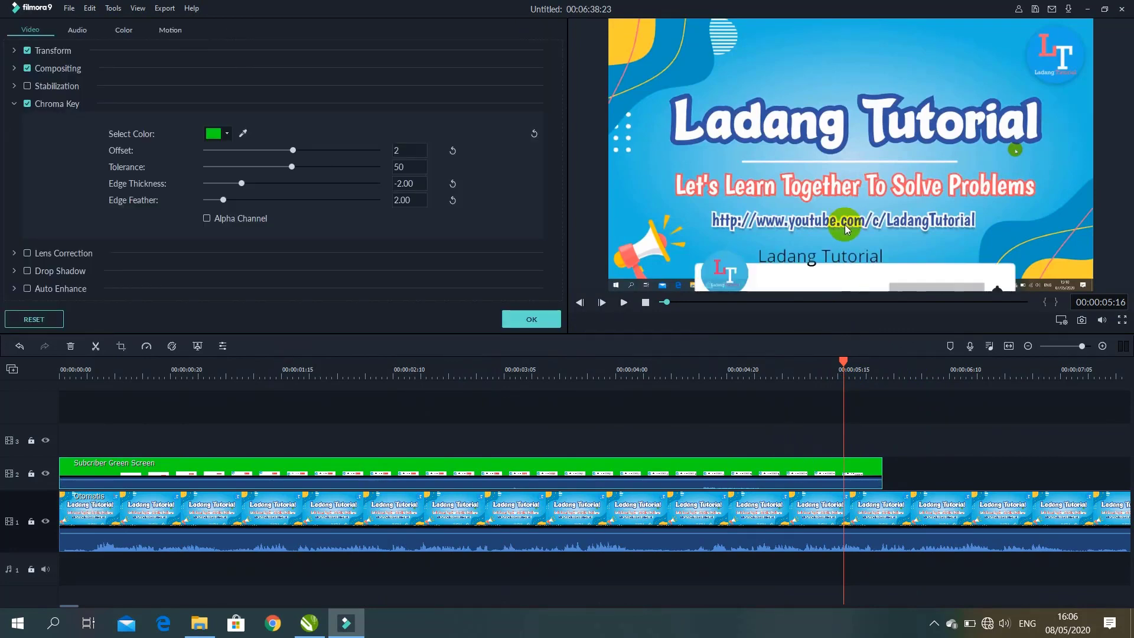
left_click_drag(842, 361, 682, 372)
left_click(742, 461)
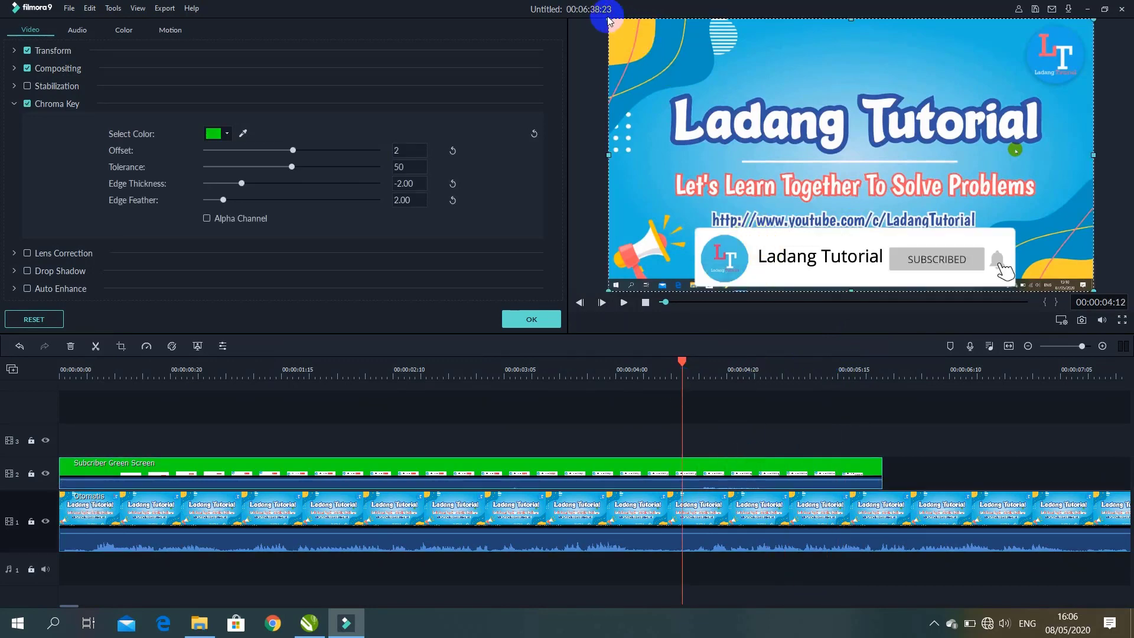
- Scale the subscribe overlay down to about two-thirds of the frame size, centre it horizontally near the video's lower edge, and deselect it
left_click_drag(609, 20, 767, 123)
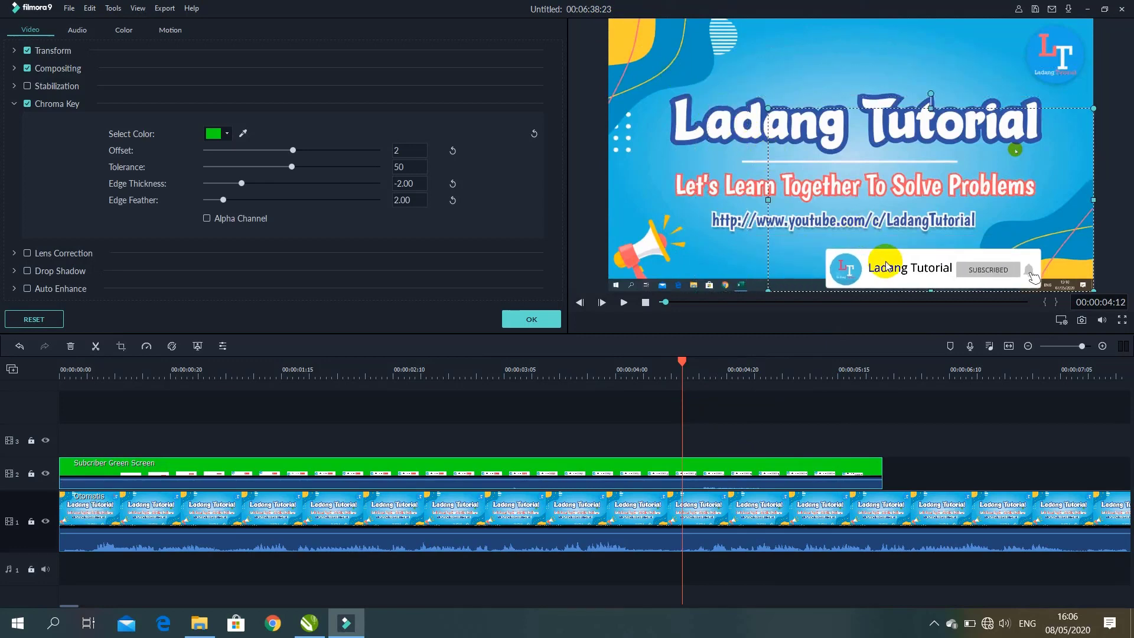
left_click_drag(892, 259, 813, 249)
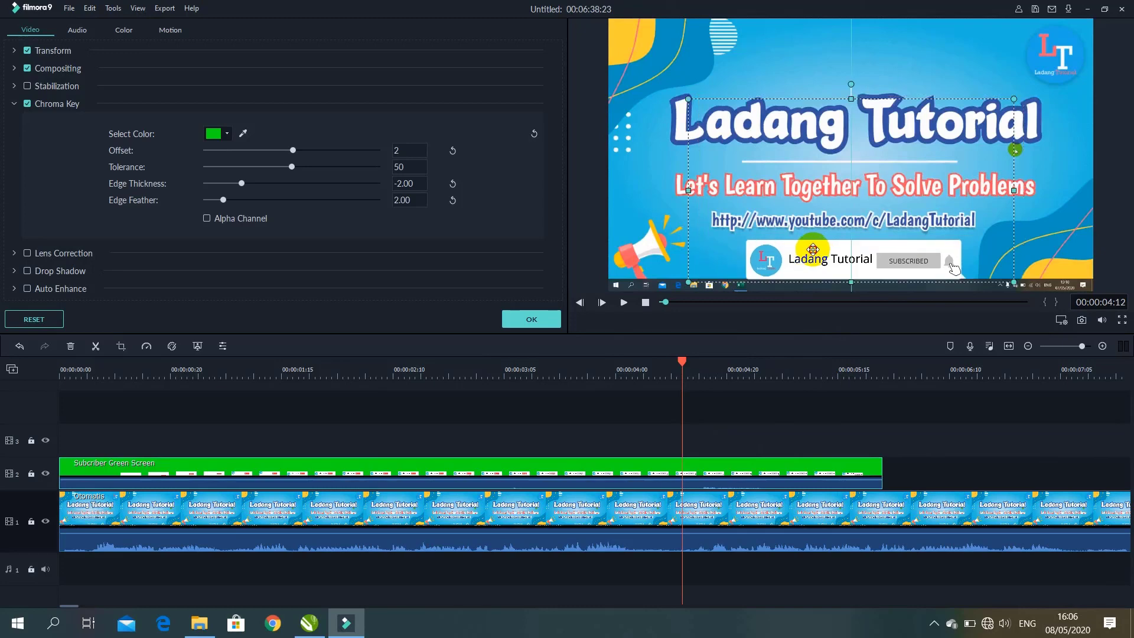
left_click(962, 431)
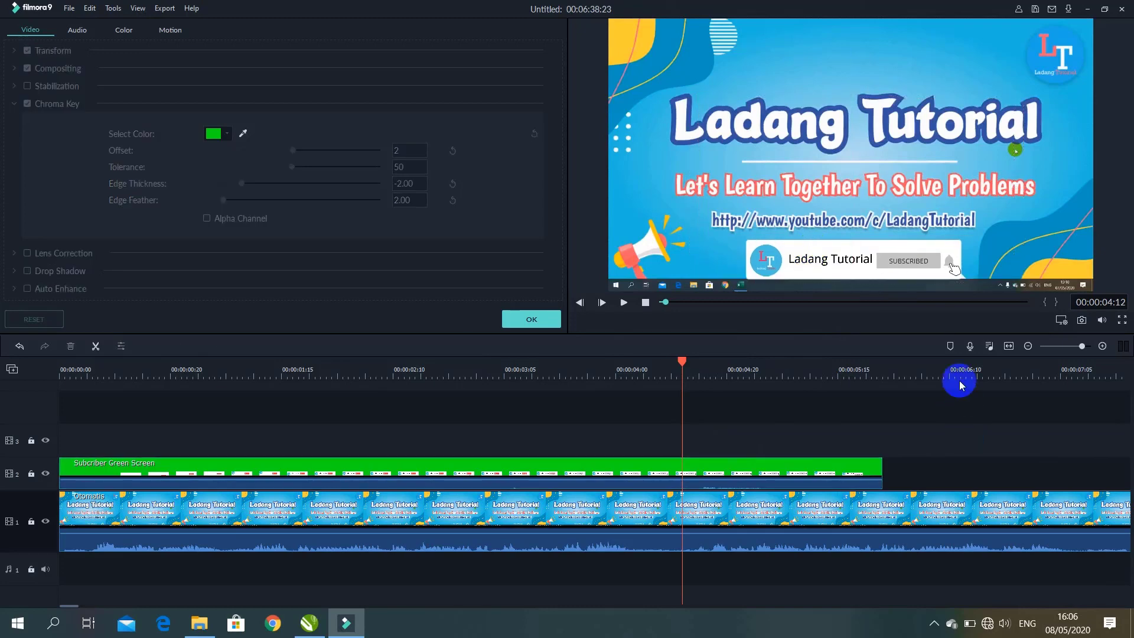